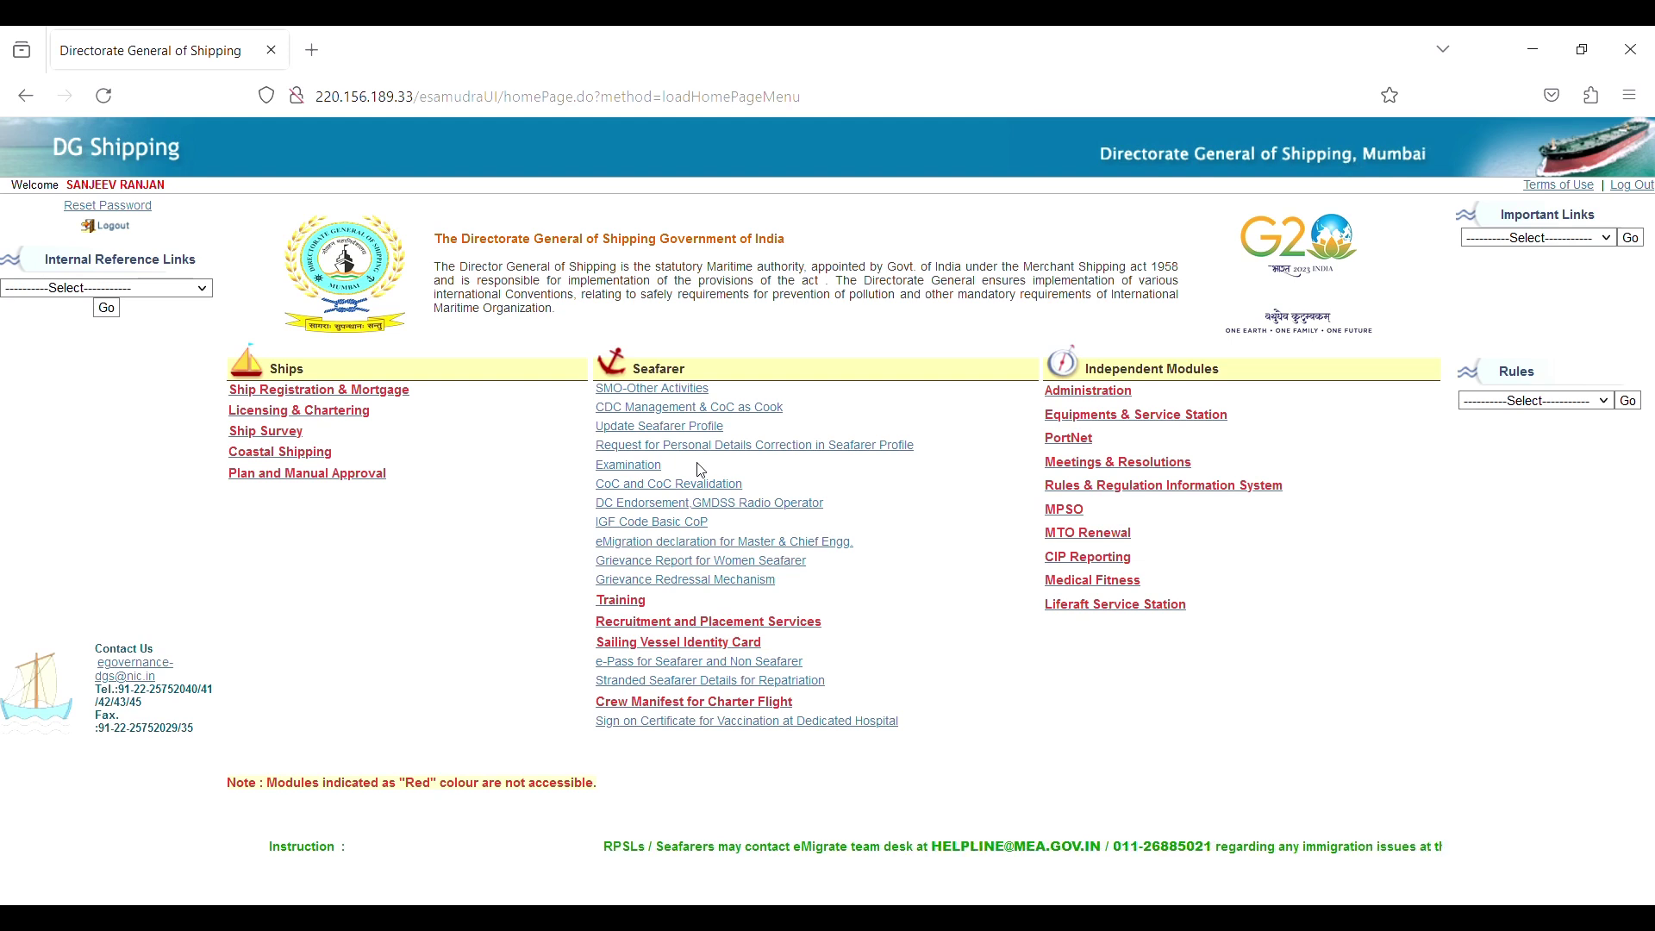
Open the Seafarer nautical services page, return home, and open it again.
click(721, 511)
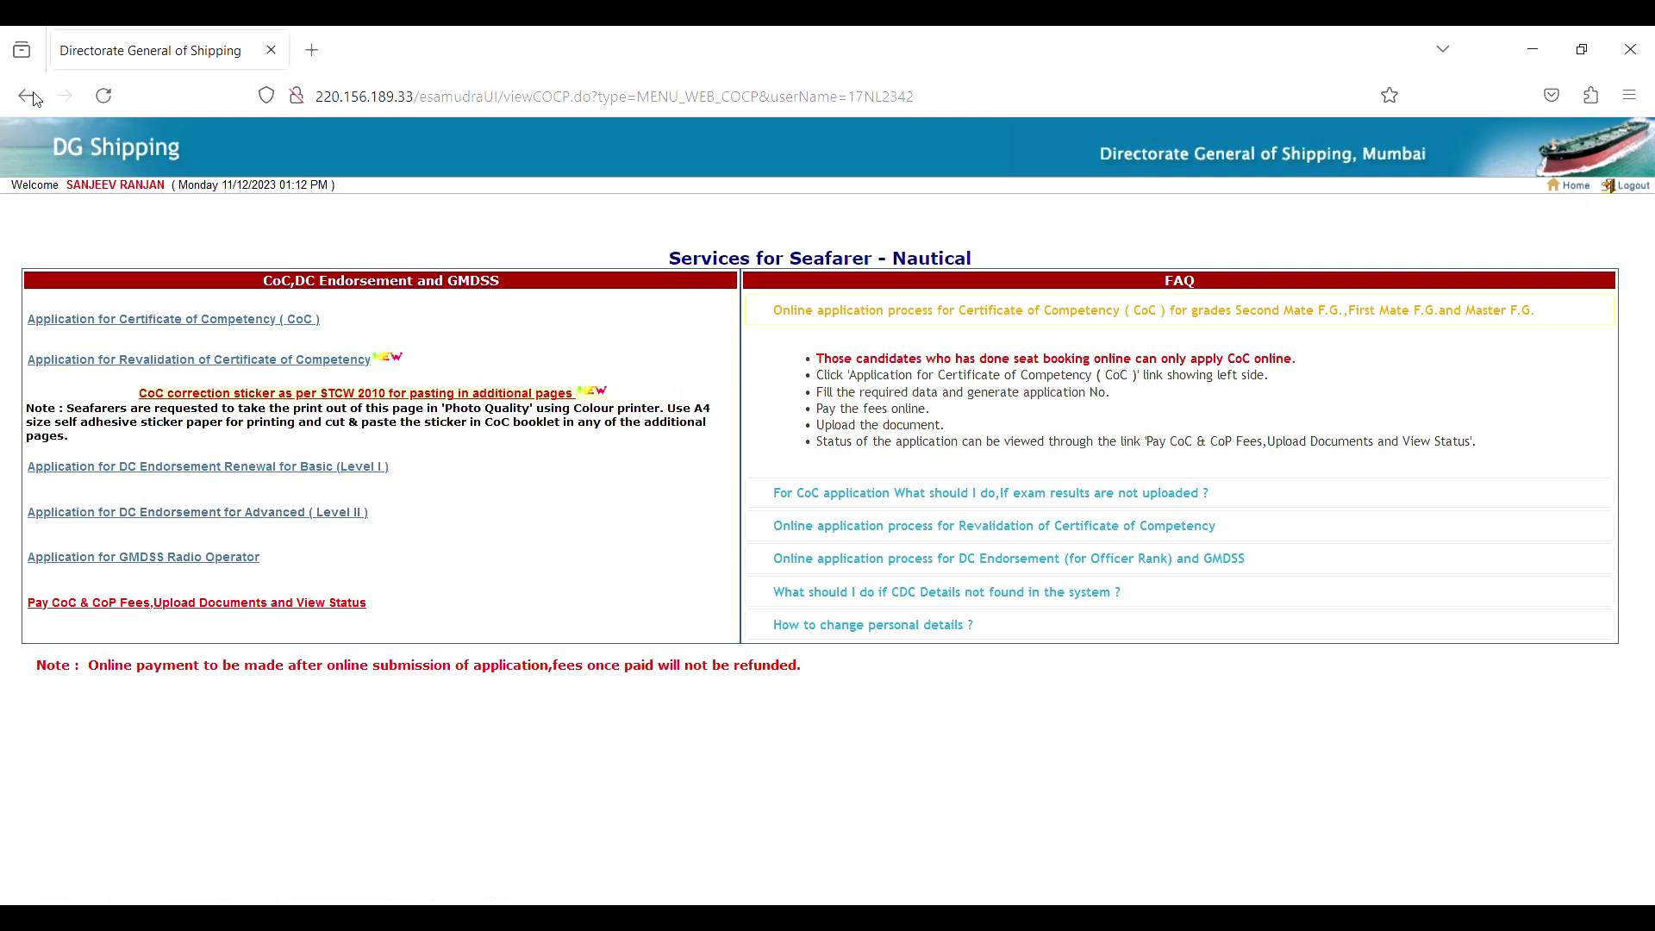
click(1568, 184)
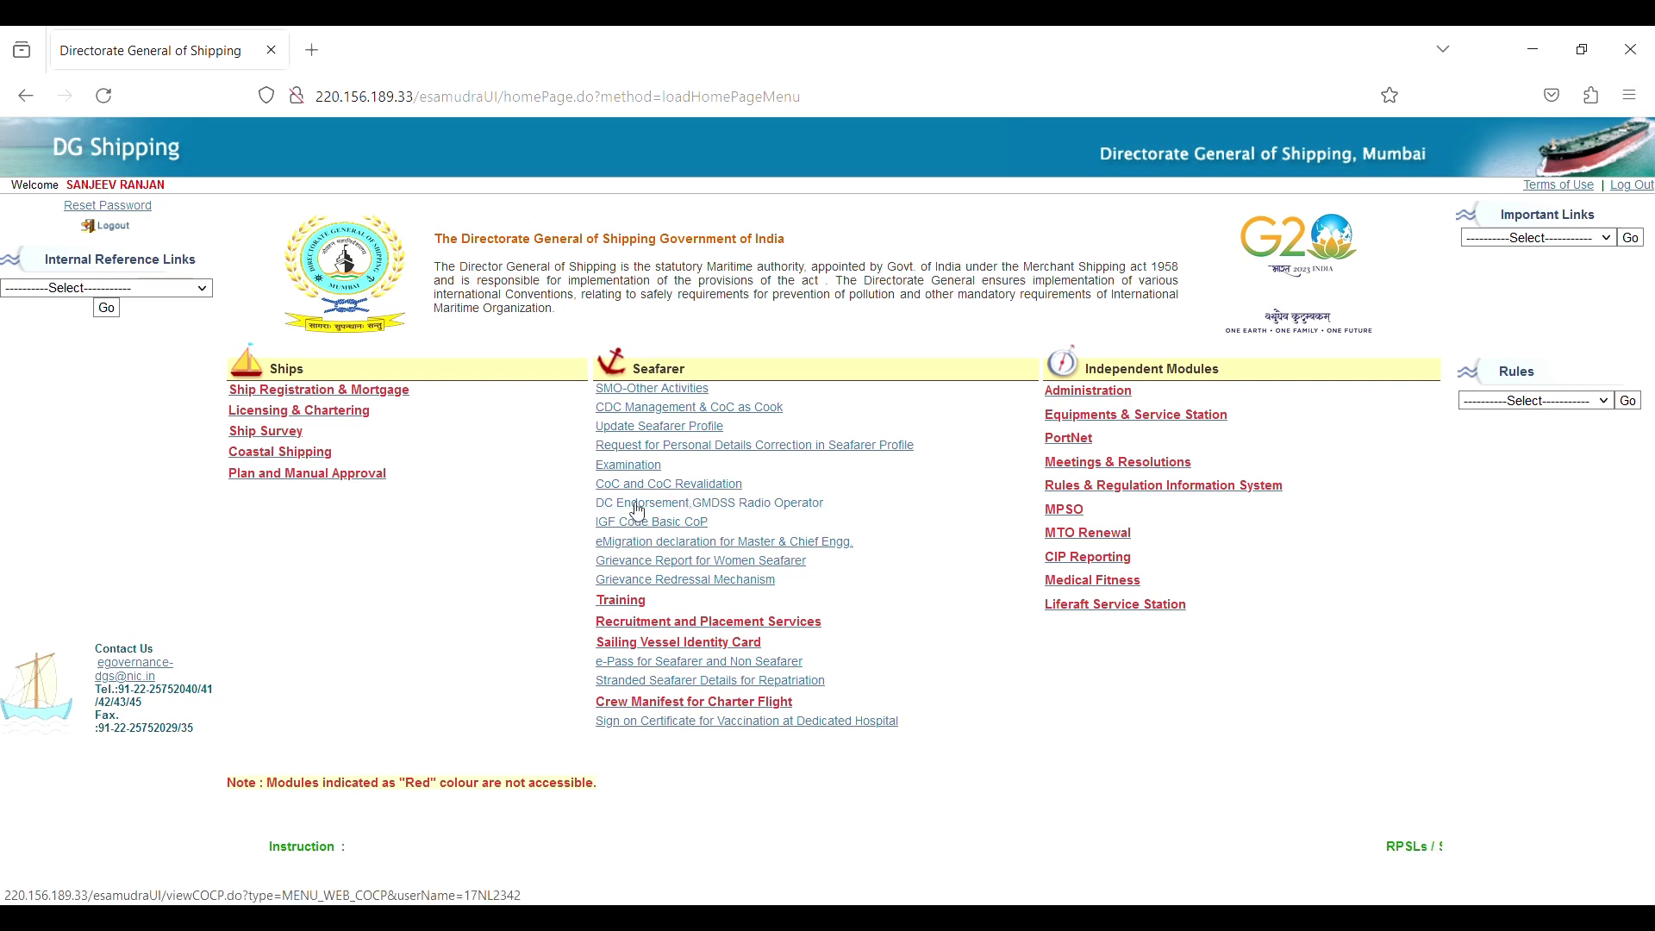
click(811, 510)
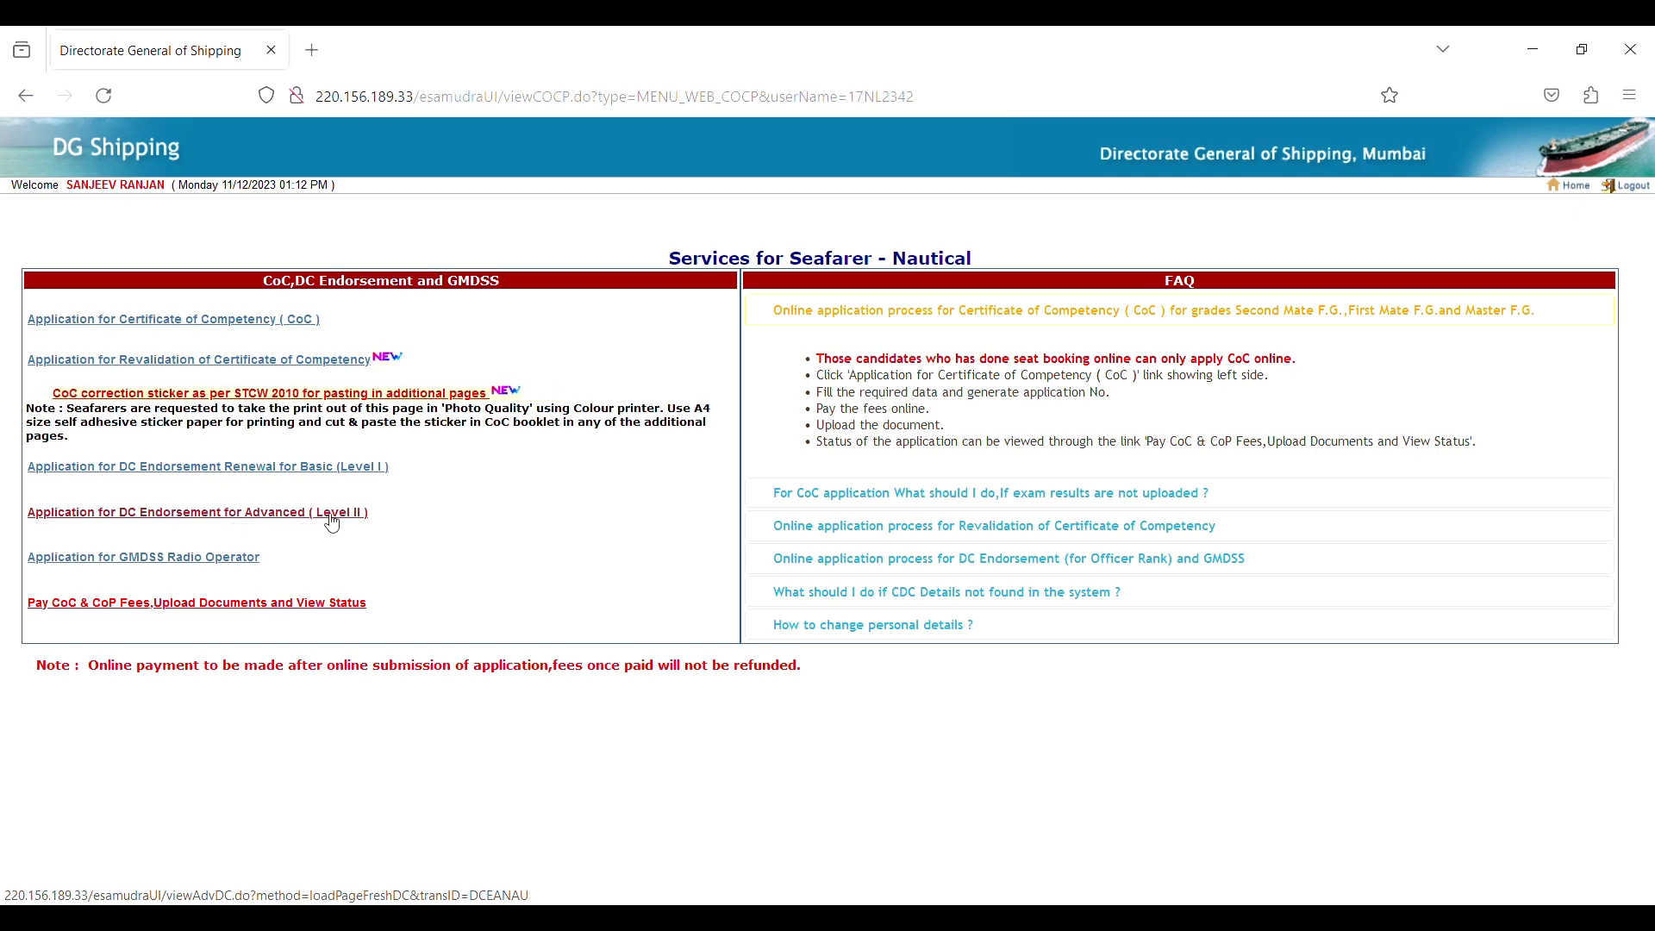
Check the status of existing applications, then go home and reopen nautical services.
click(332, 603)
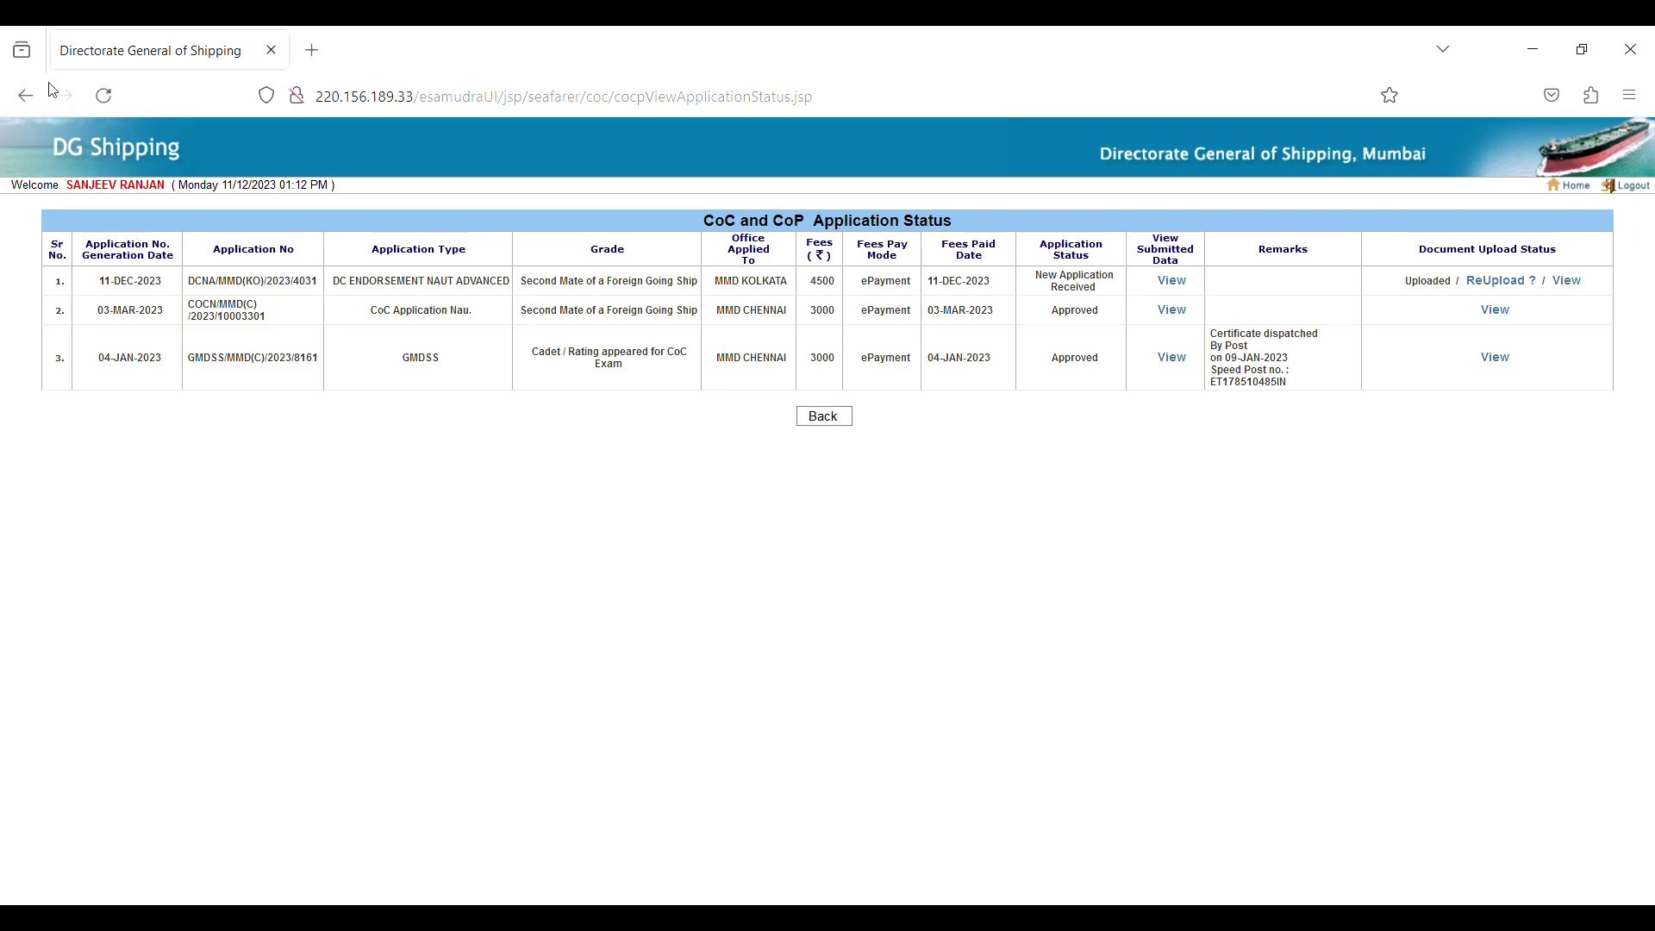
click(26, 96)
click(1557, 188)
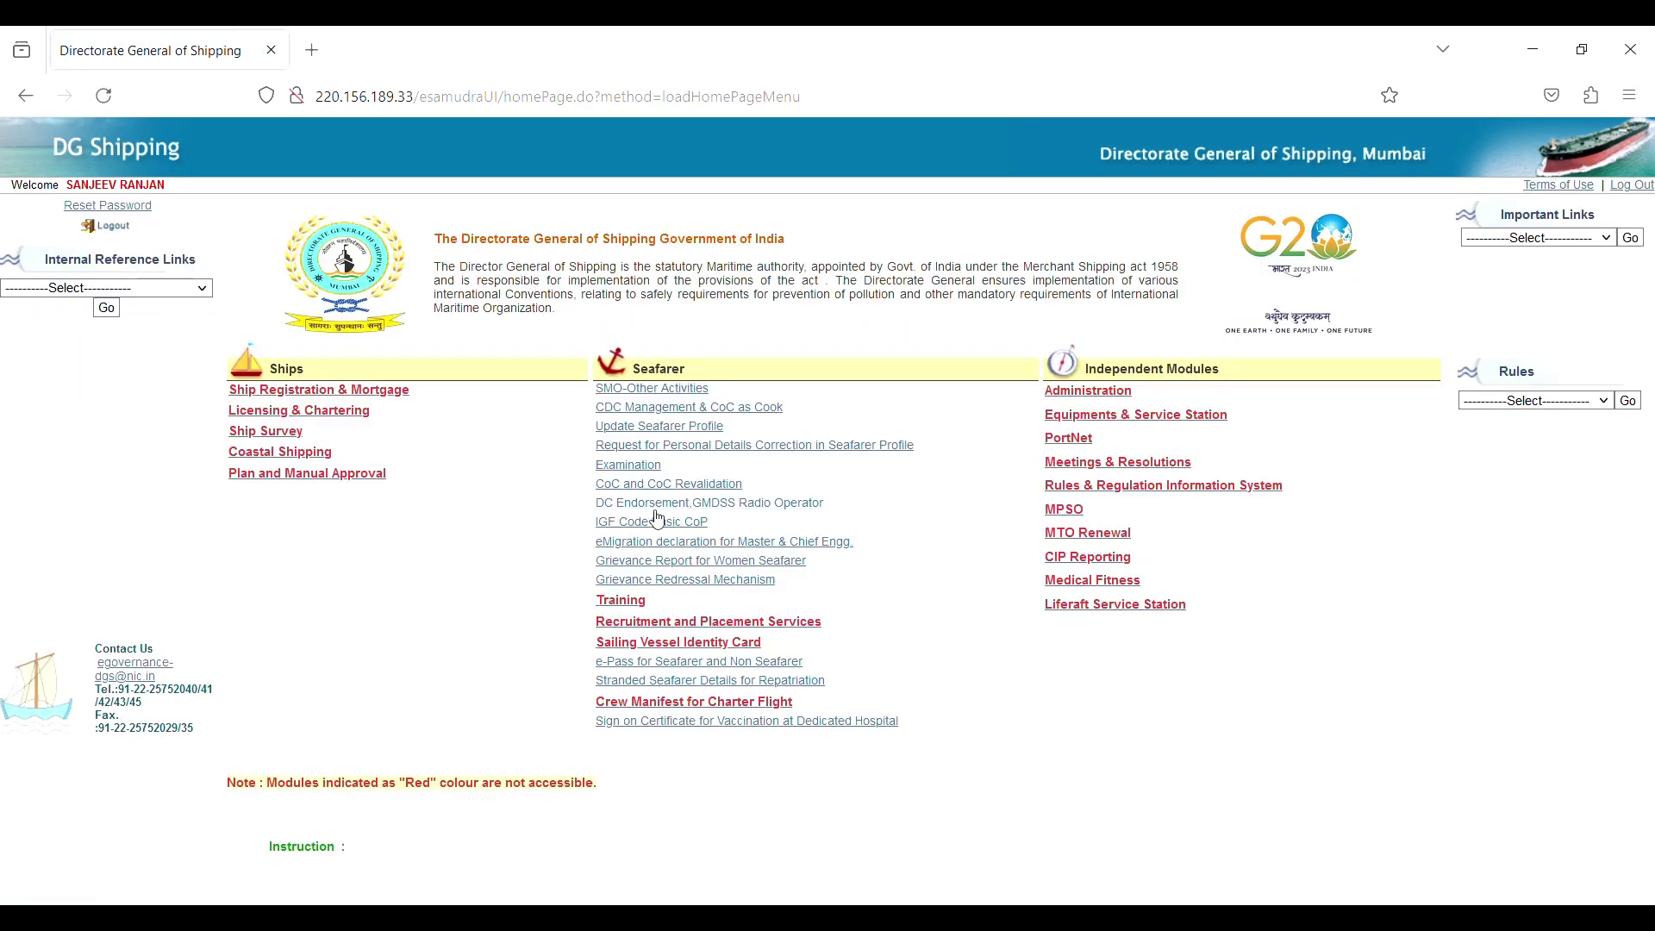
click(651, 505)
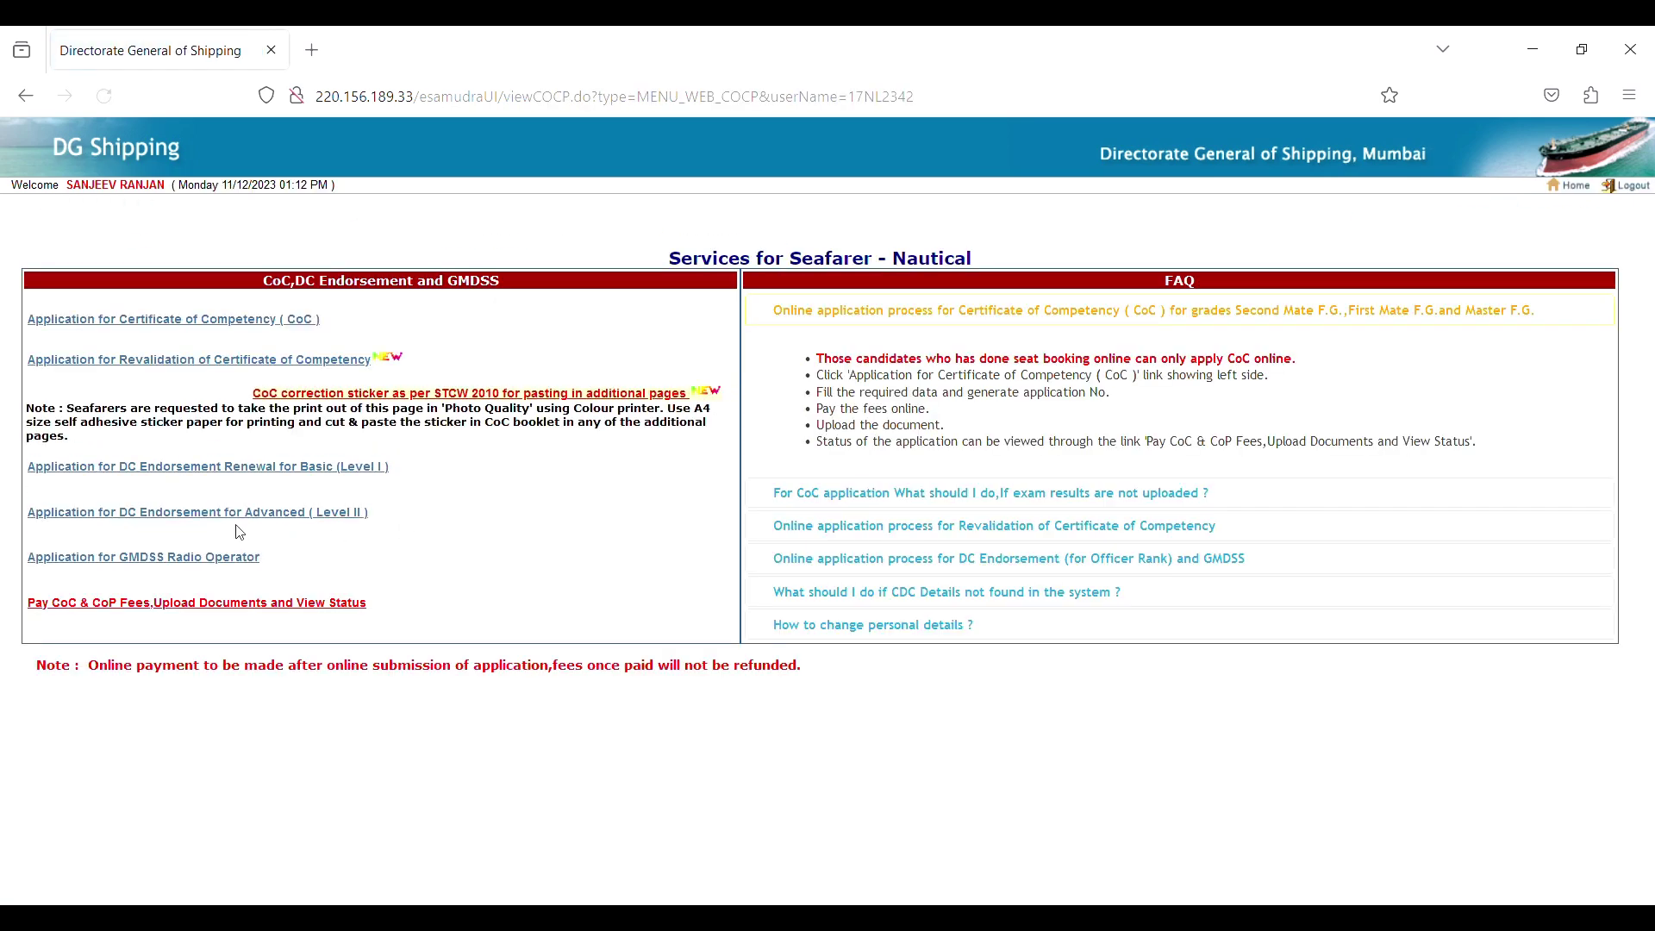
Start a Level II application: MMD KOLKATA, OINW rank, Second Mate grade, New, Basic endorsement.
click(344, 513)
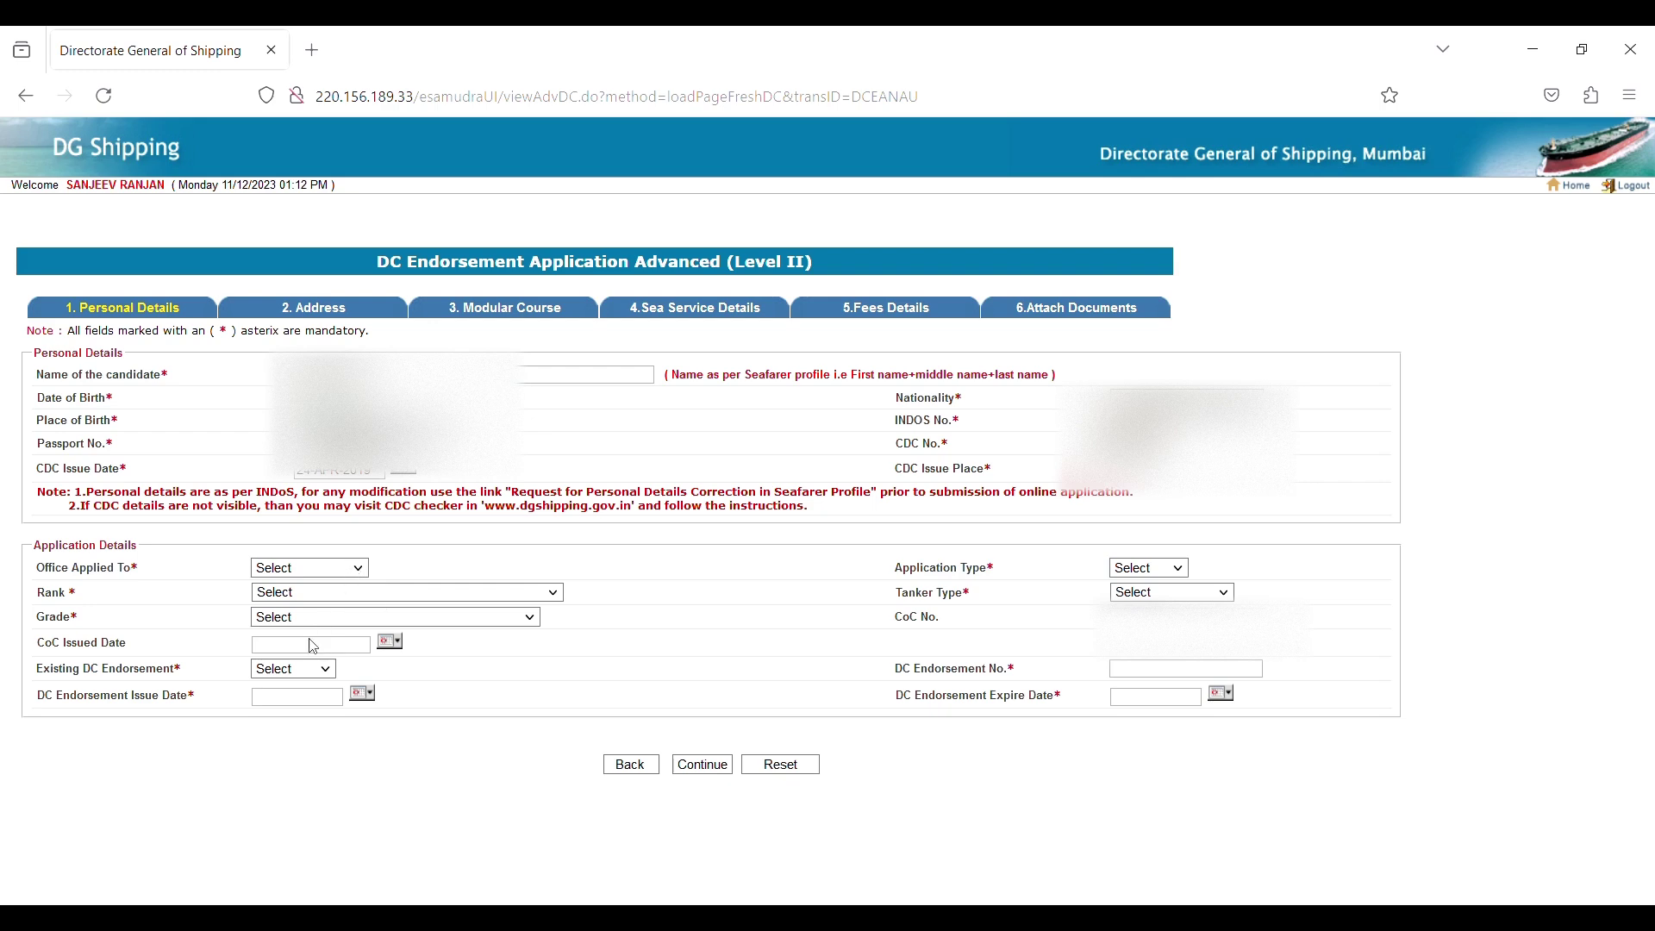
key(m)
key(w)
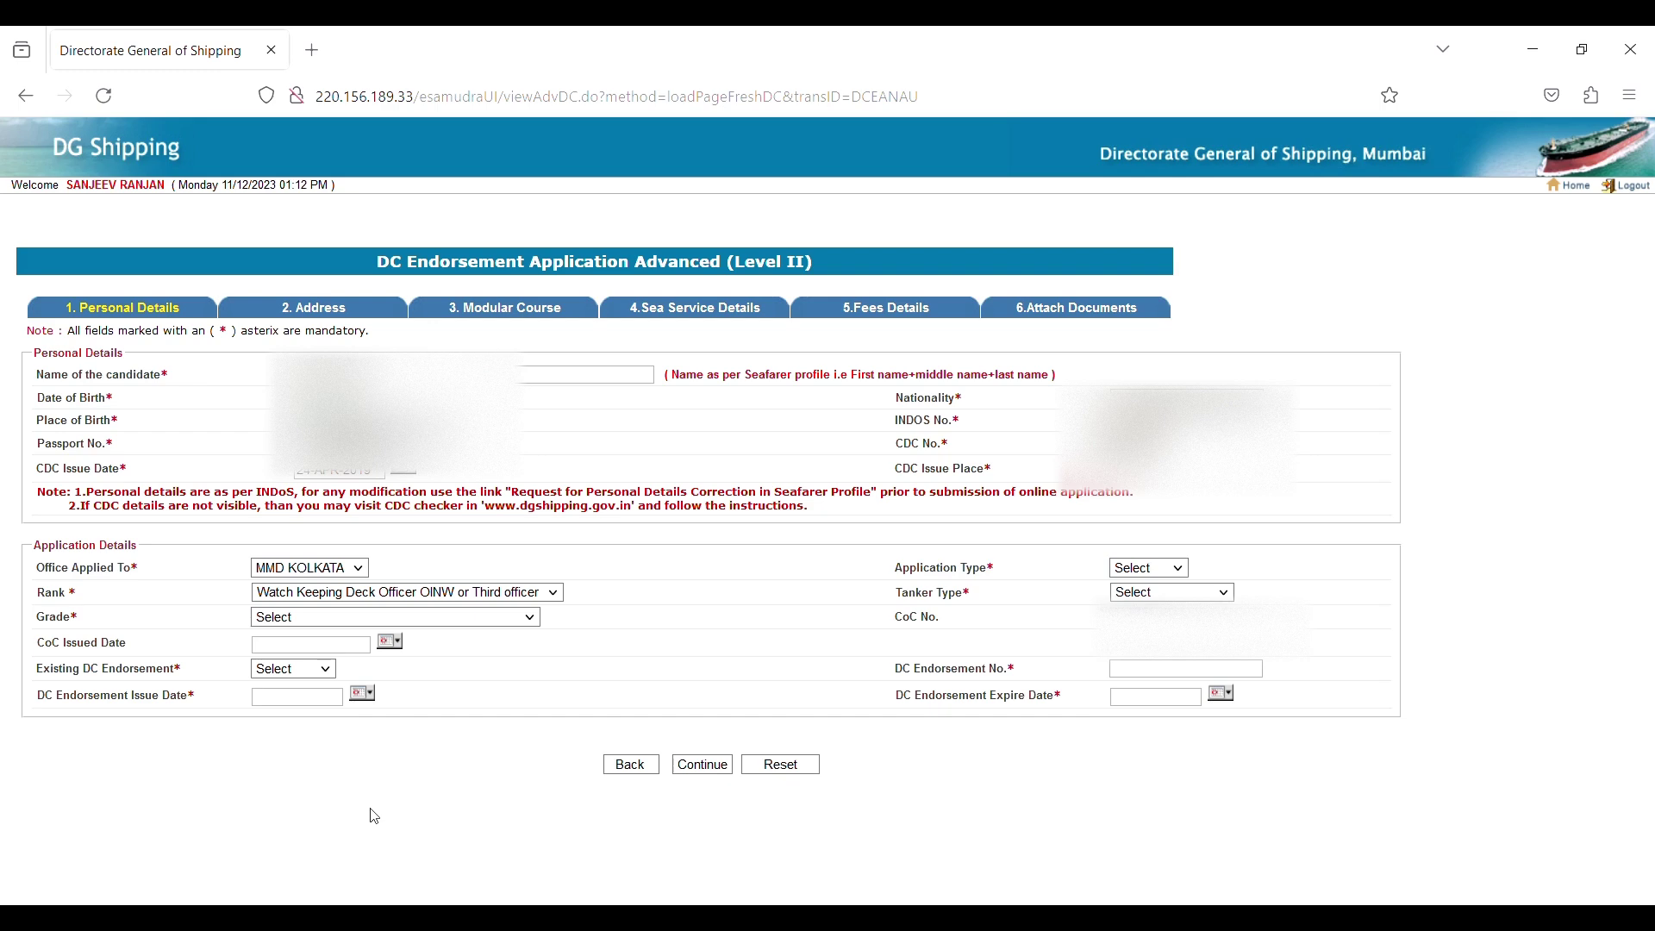
key(Down)
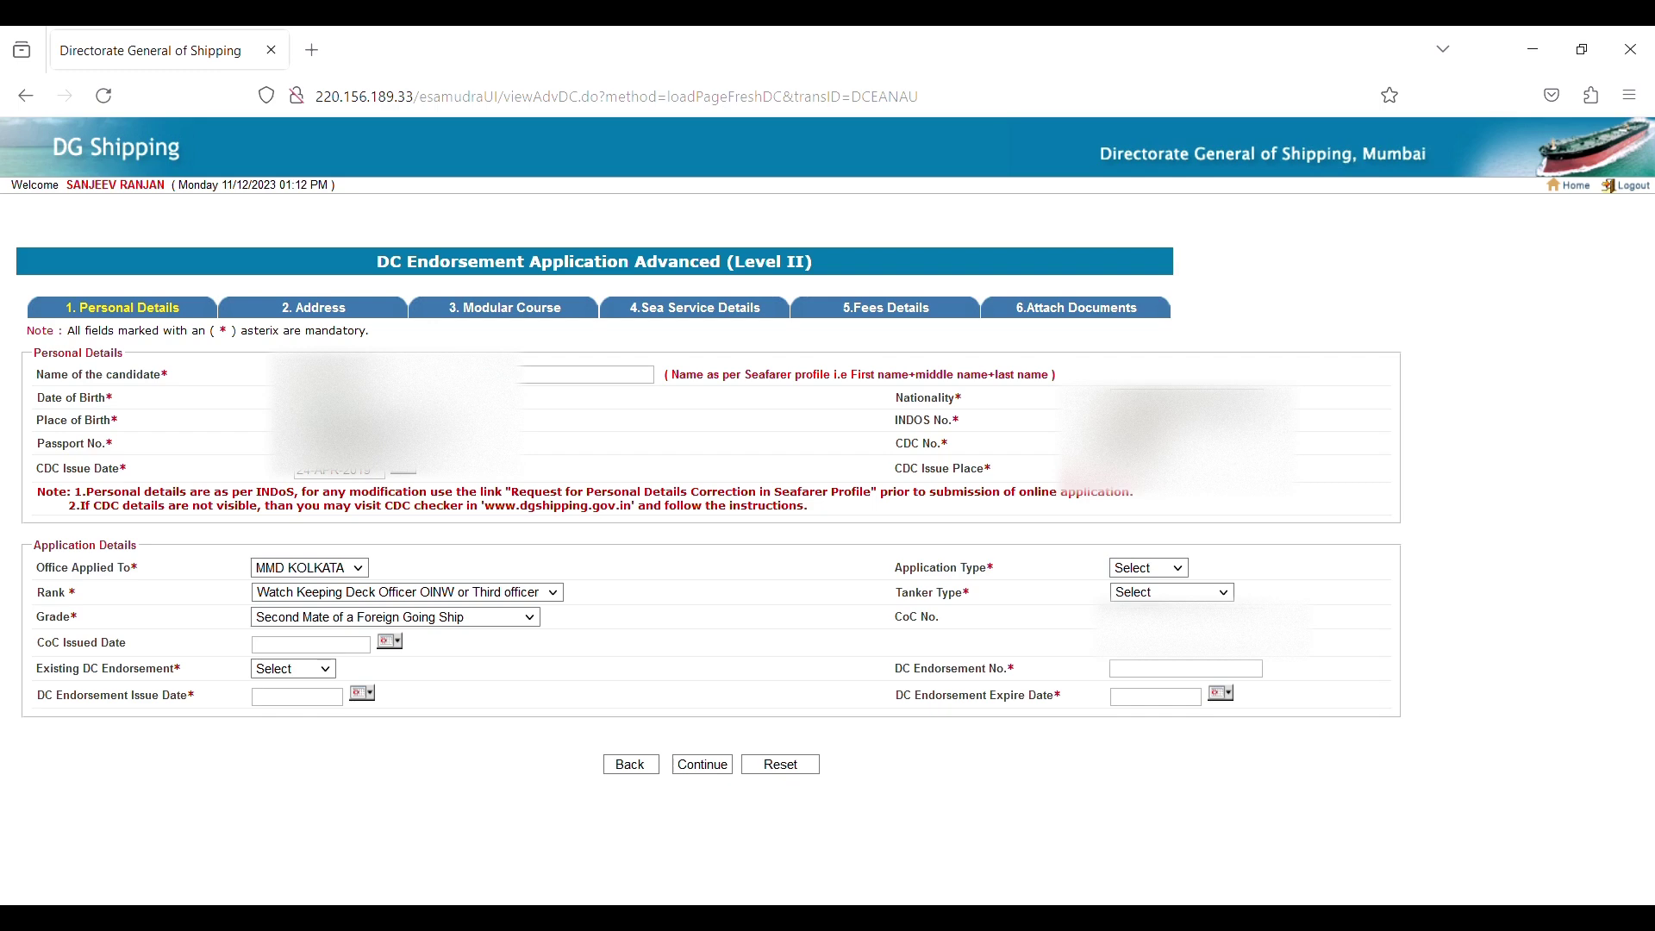
click(293, 694)
Enter CoC issue date 08-Mar-2023, DC endorsement issue date 07-Oct-2019 and the existing DC endorsement number.
text(08-Mar-2023)
click(366, 699)
click(1166, 680)
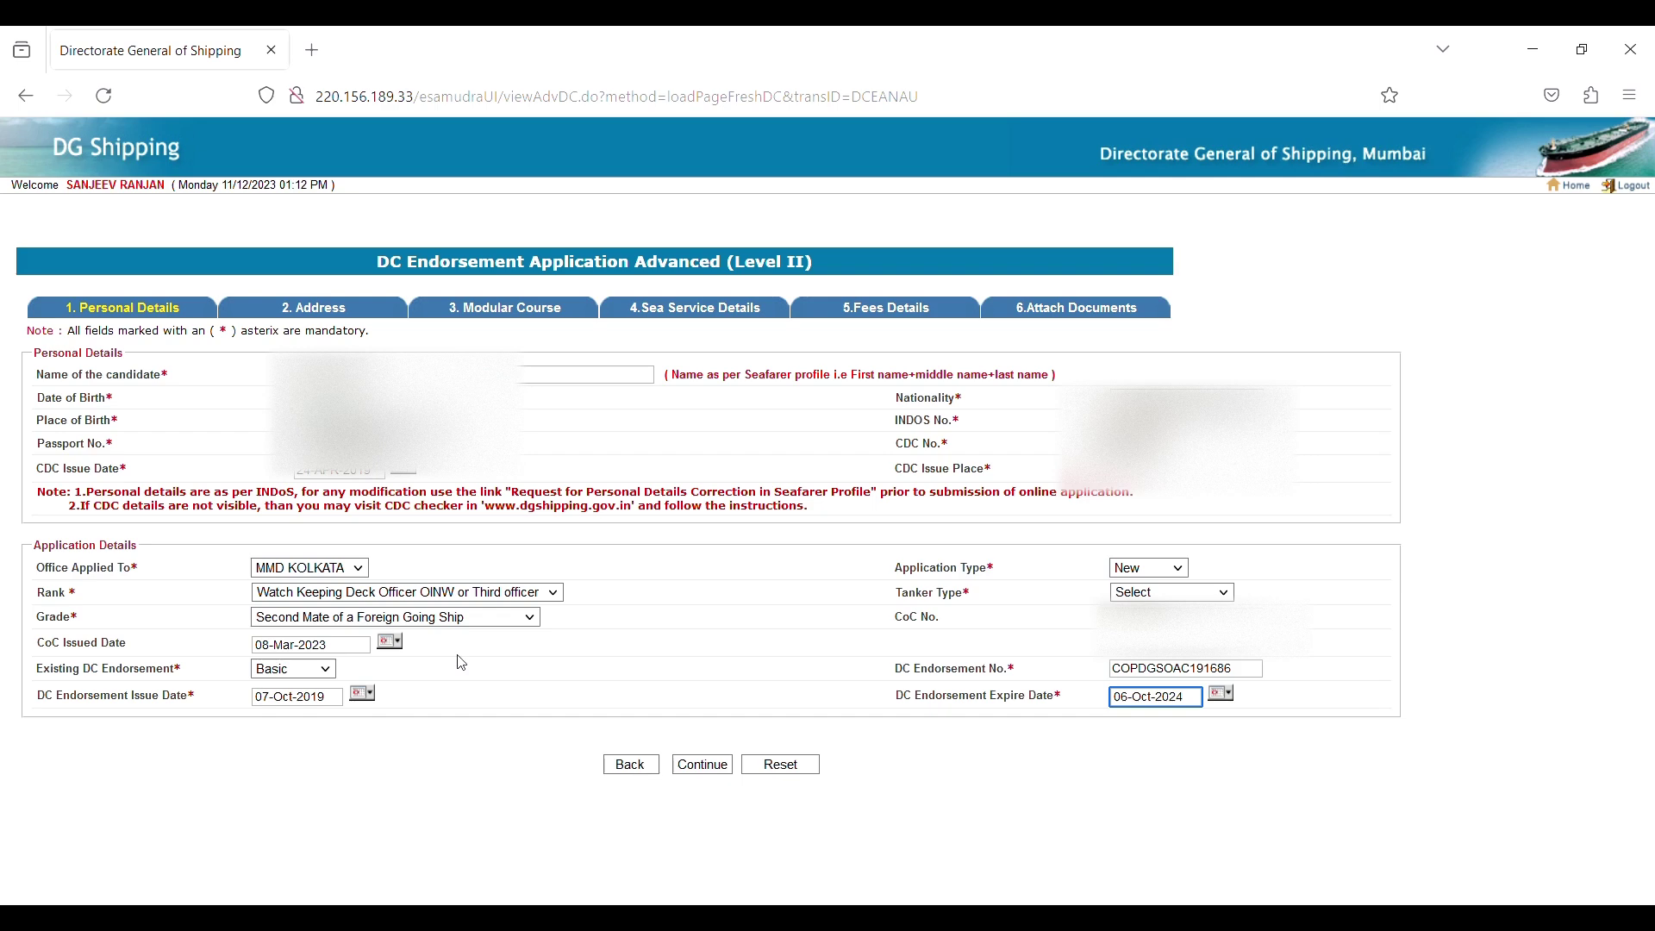
Set Tanker Type to Oil Tanker, accept the certificate name and reach the Address step.
click(715, 769)
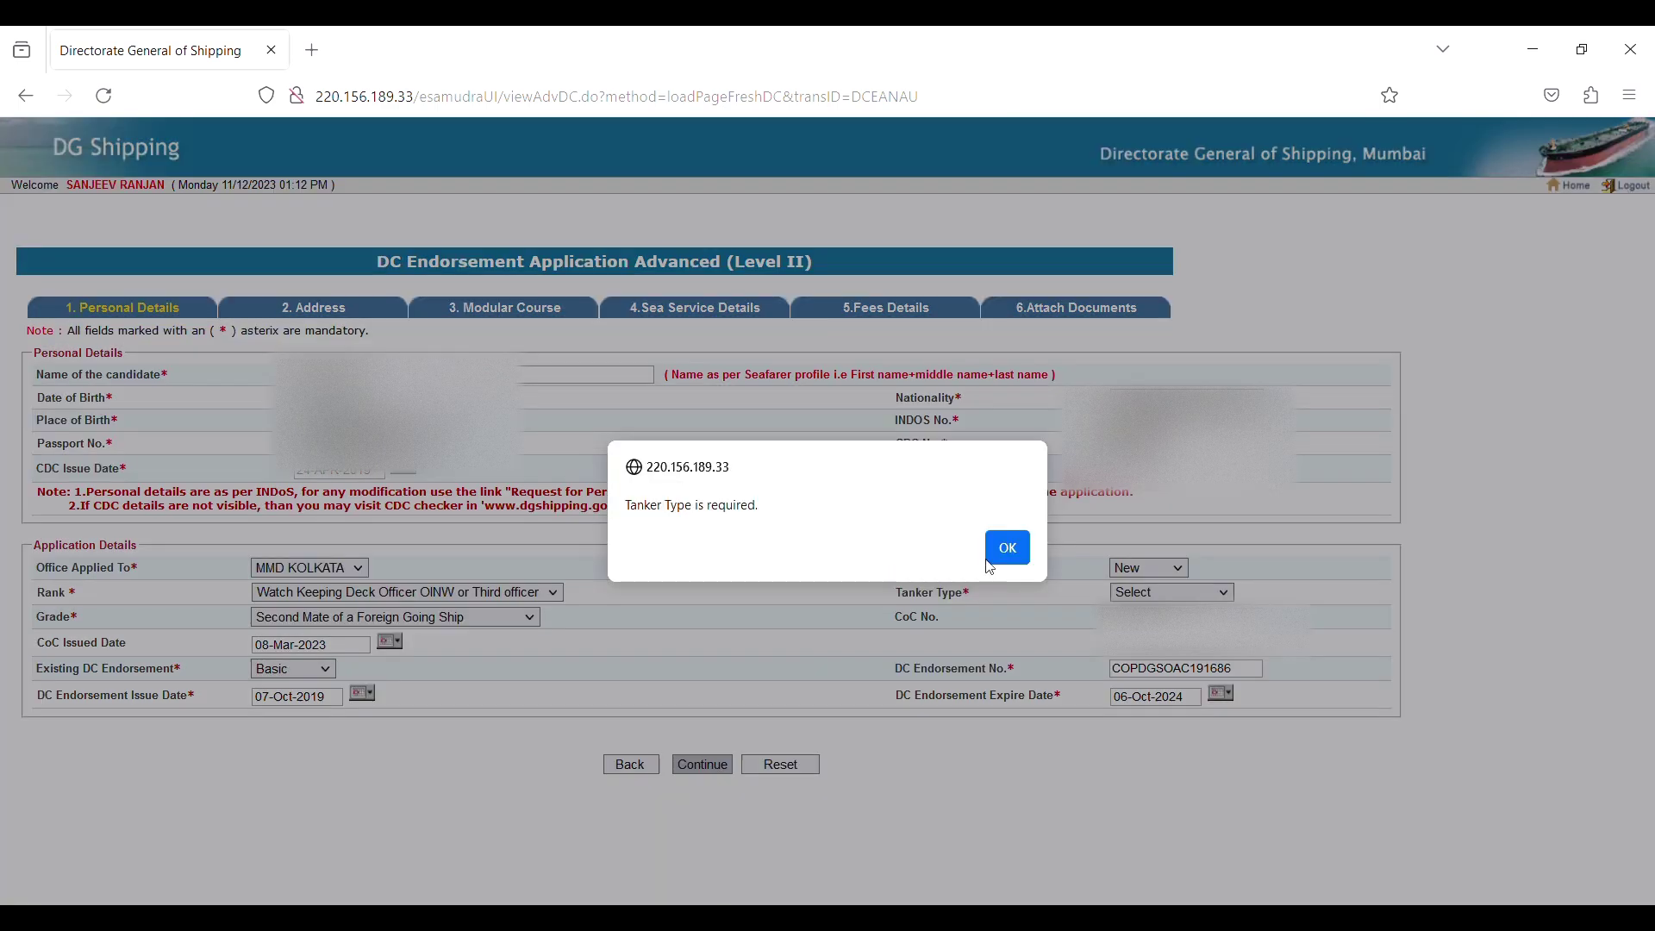
click(1005, 551)
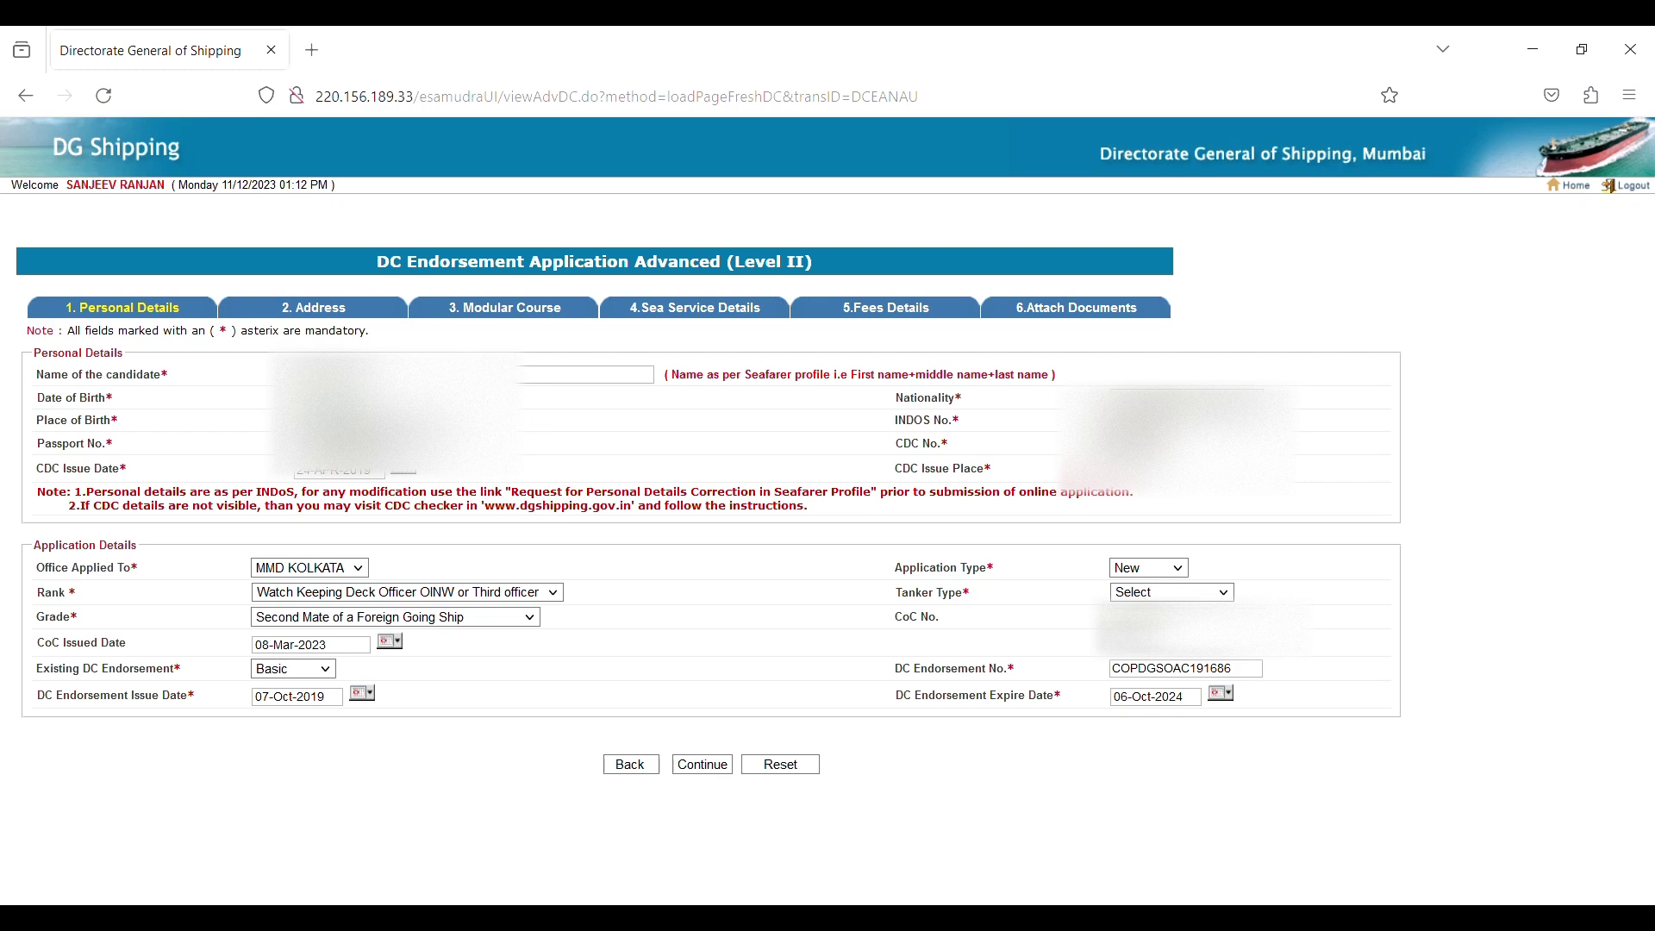
click(1151, 685)
click(701, 765)
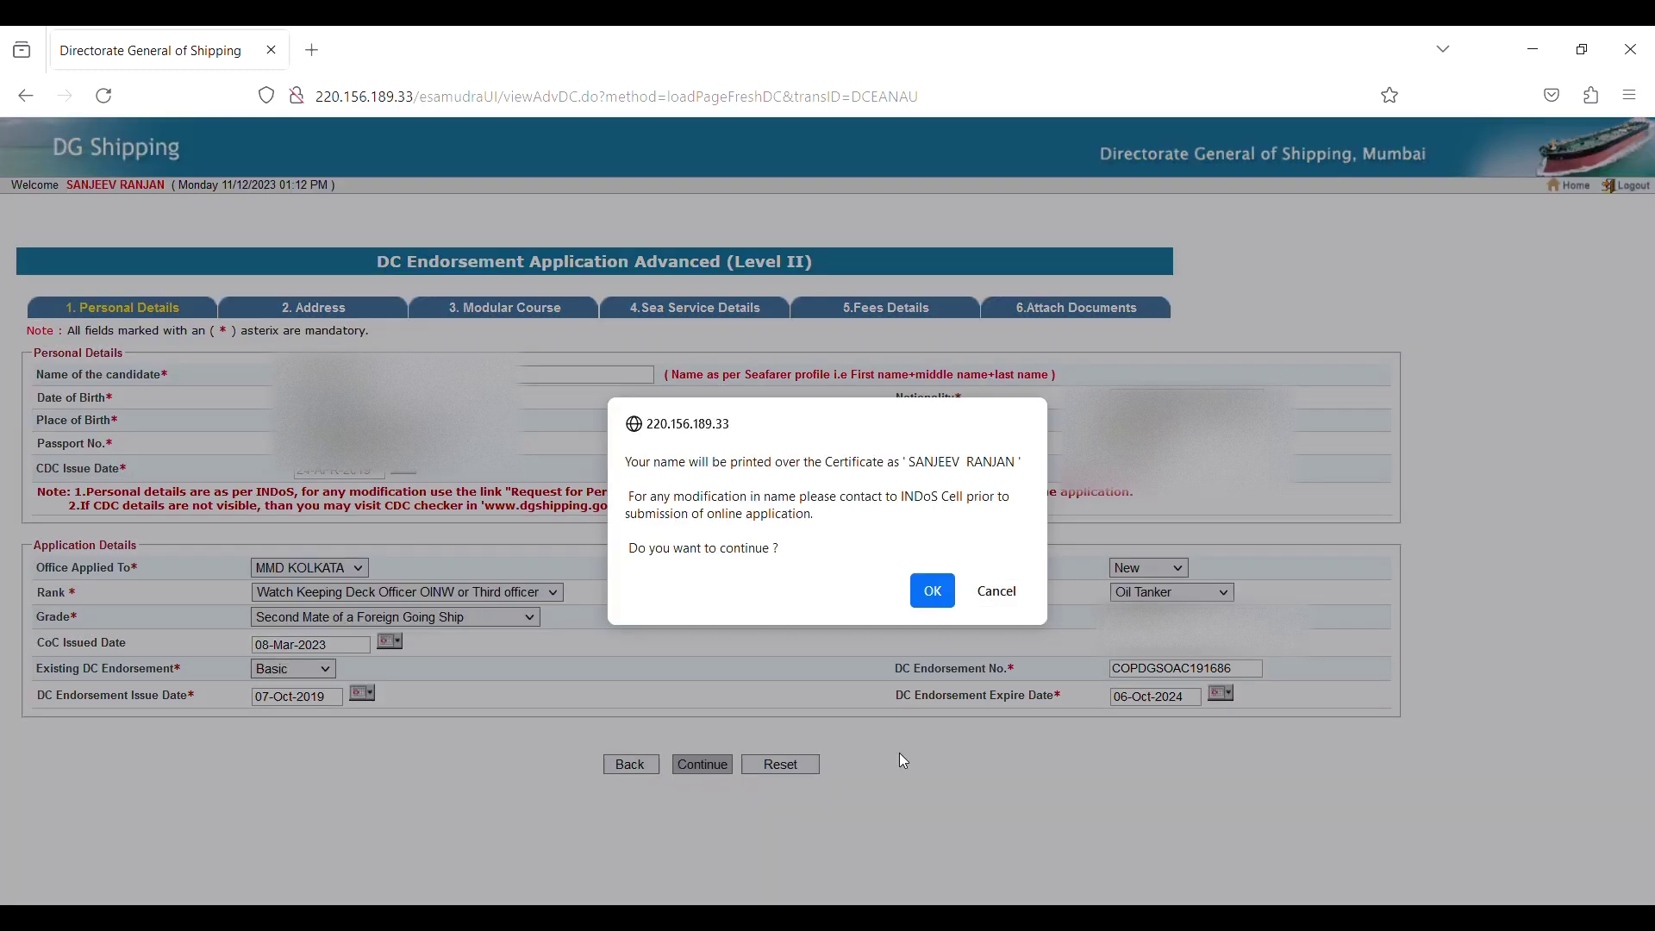
click(934, 592)
click(338, 389)
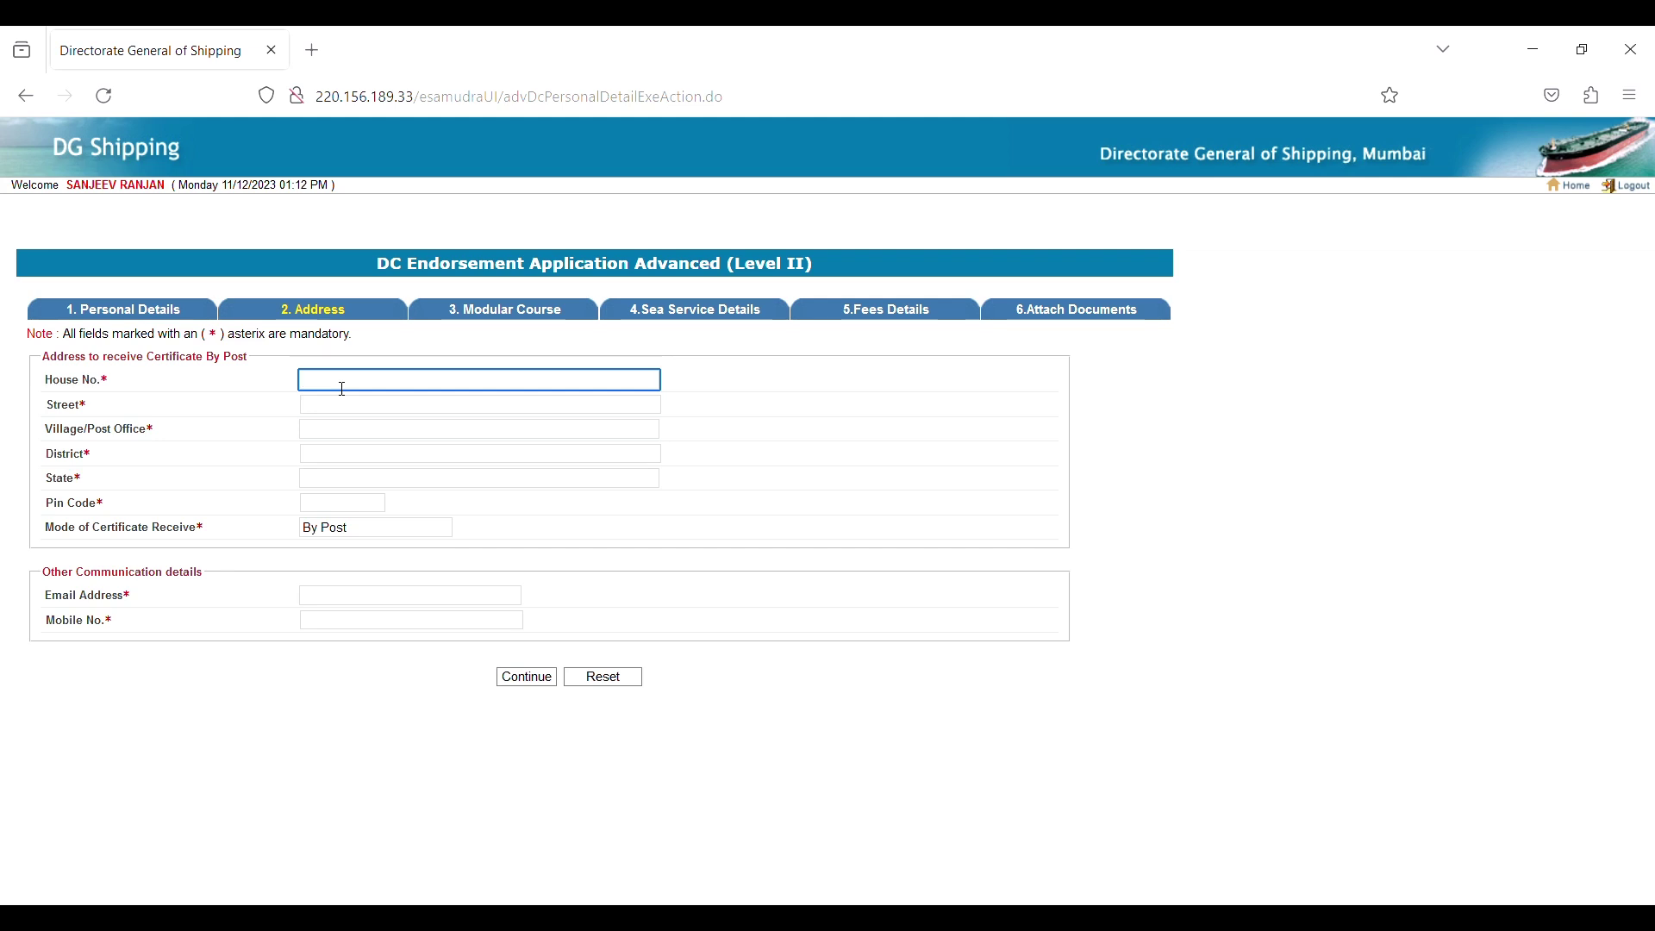
Fill in house number, street, village, district, state and e-mail, then submit the address.
text(2)
click(648, 405)
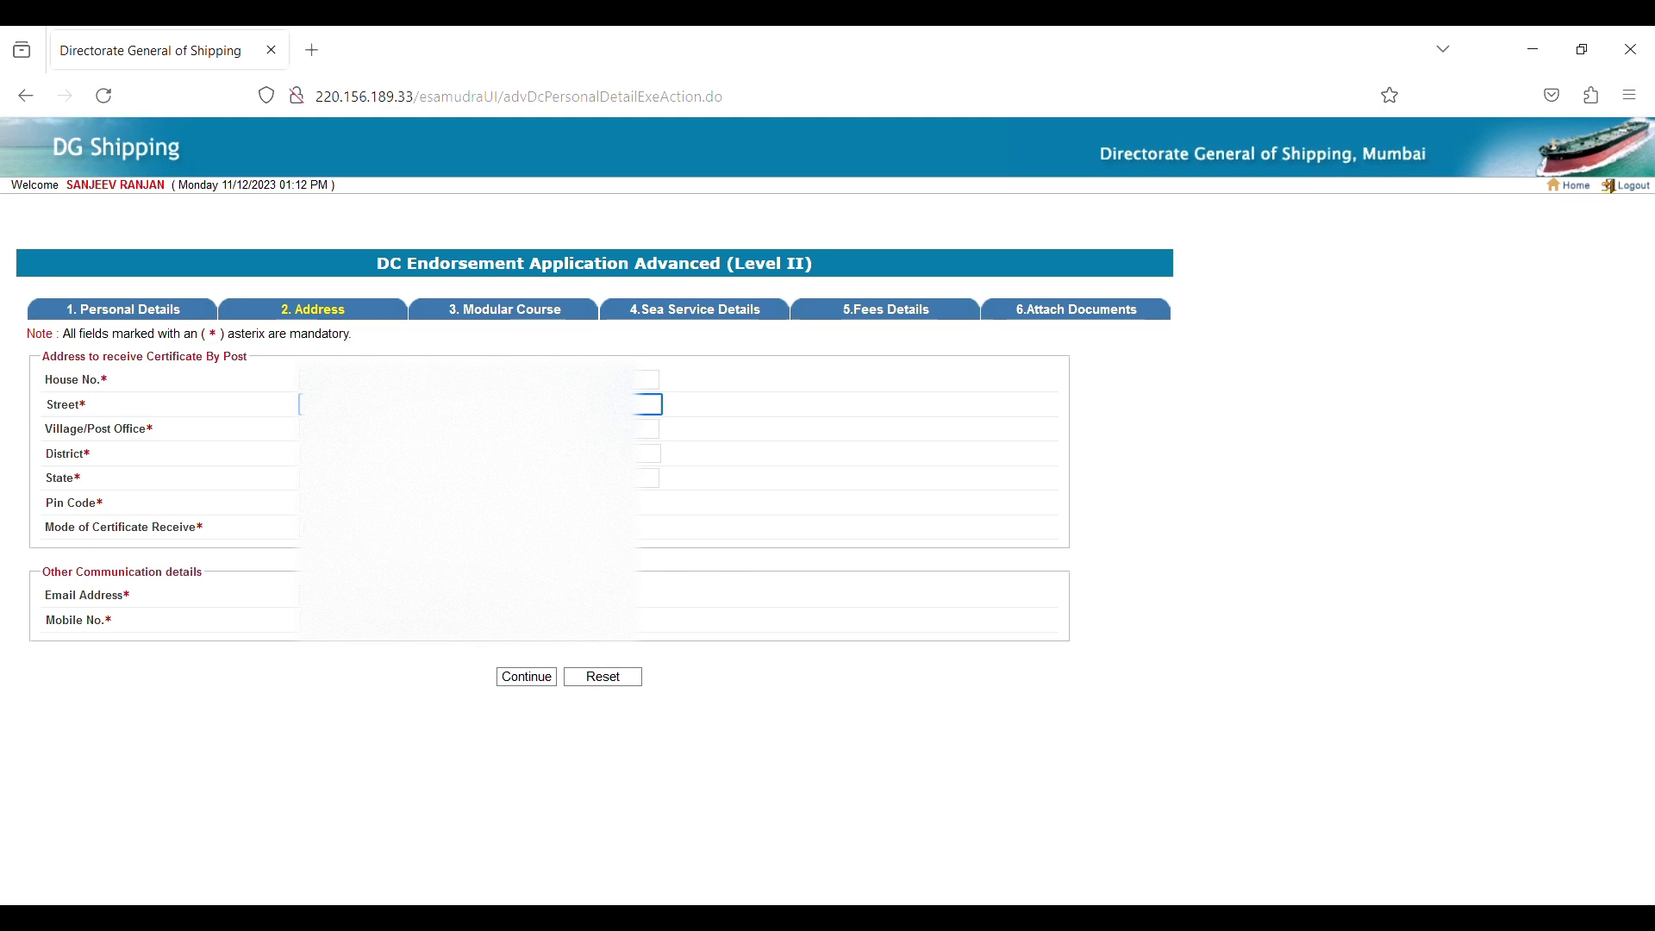
click(648, 429)
click(648, 453)
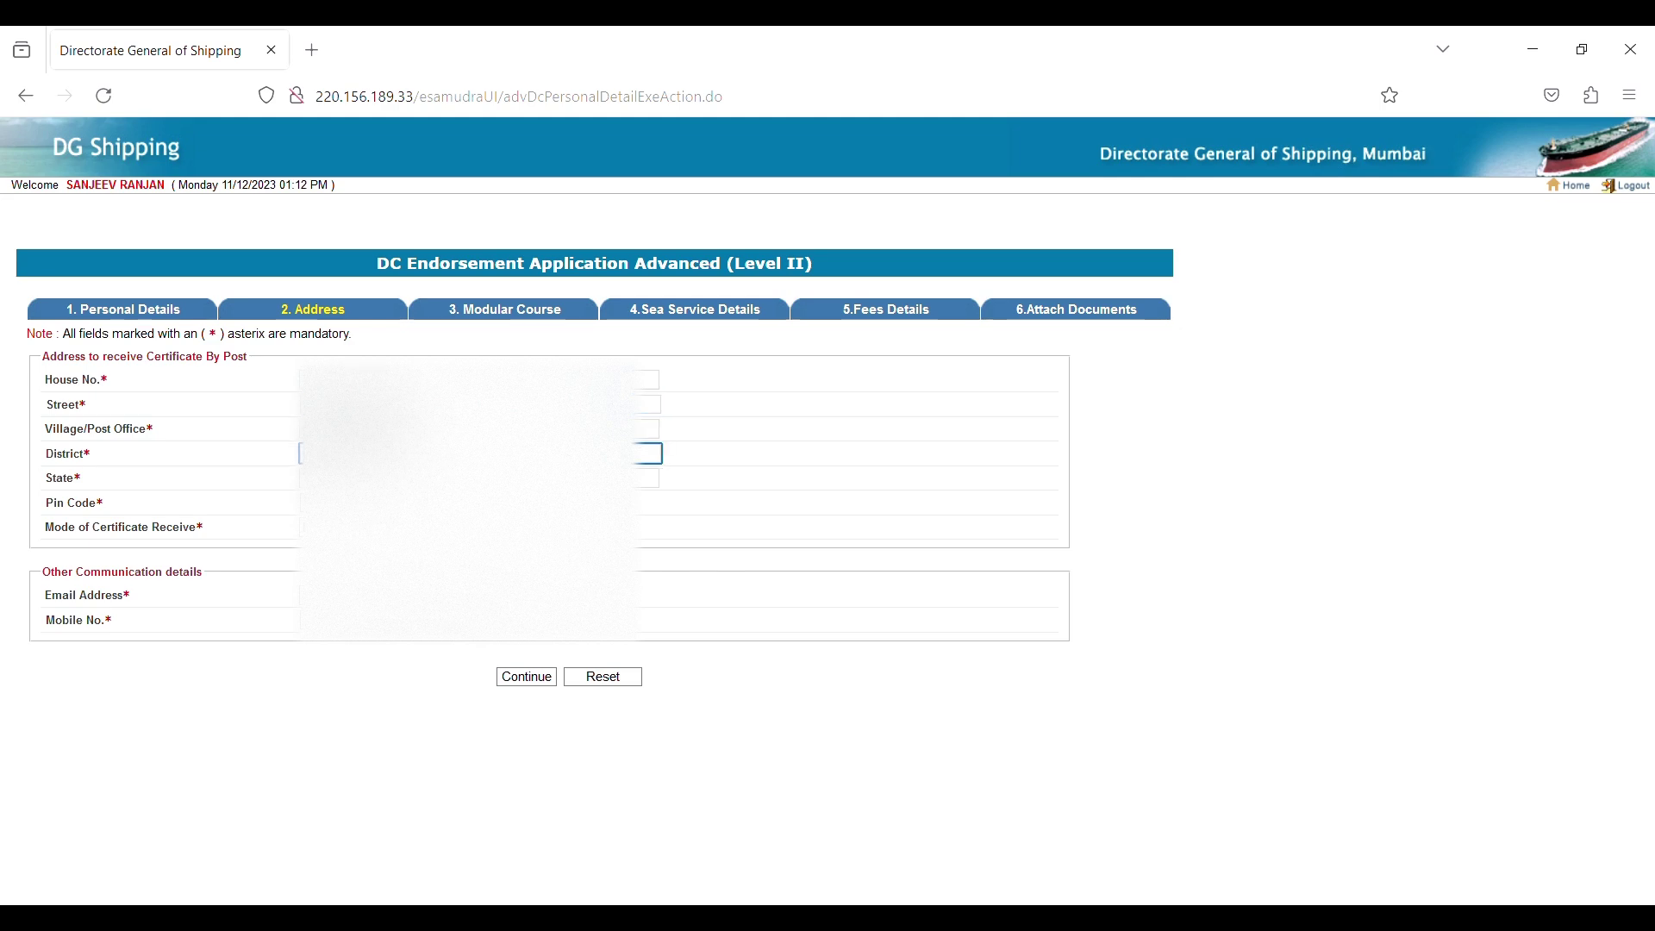
click(648, 478)
click(300, 595)
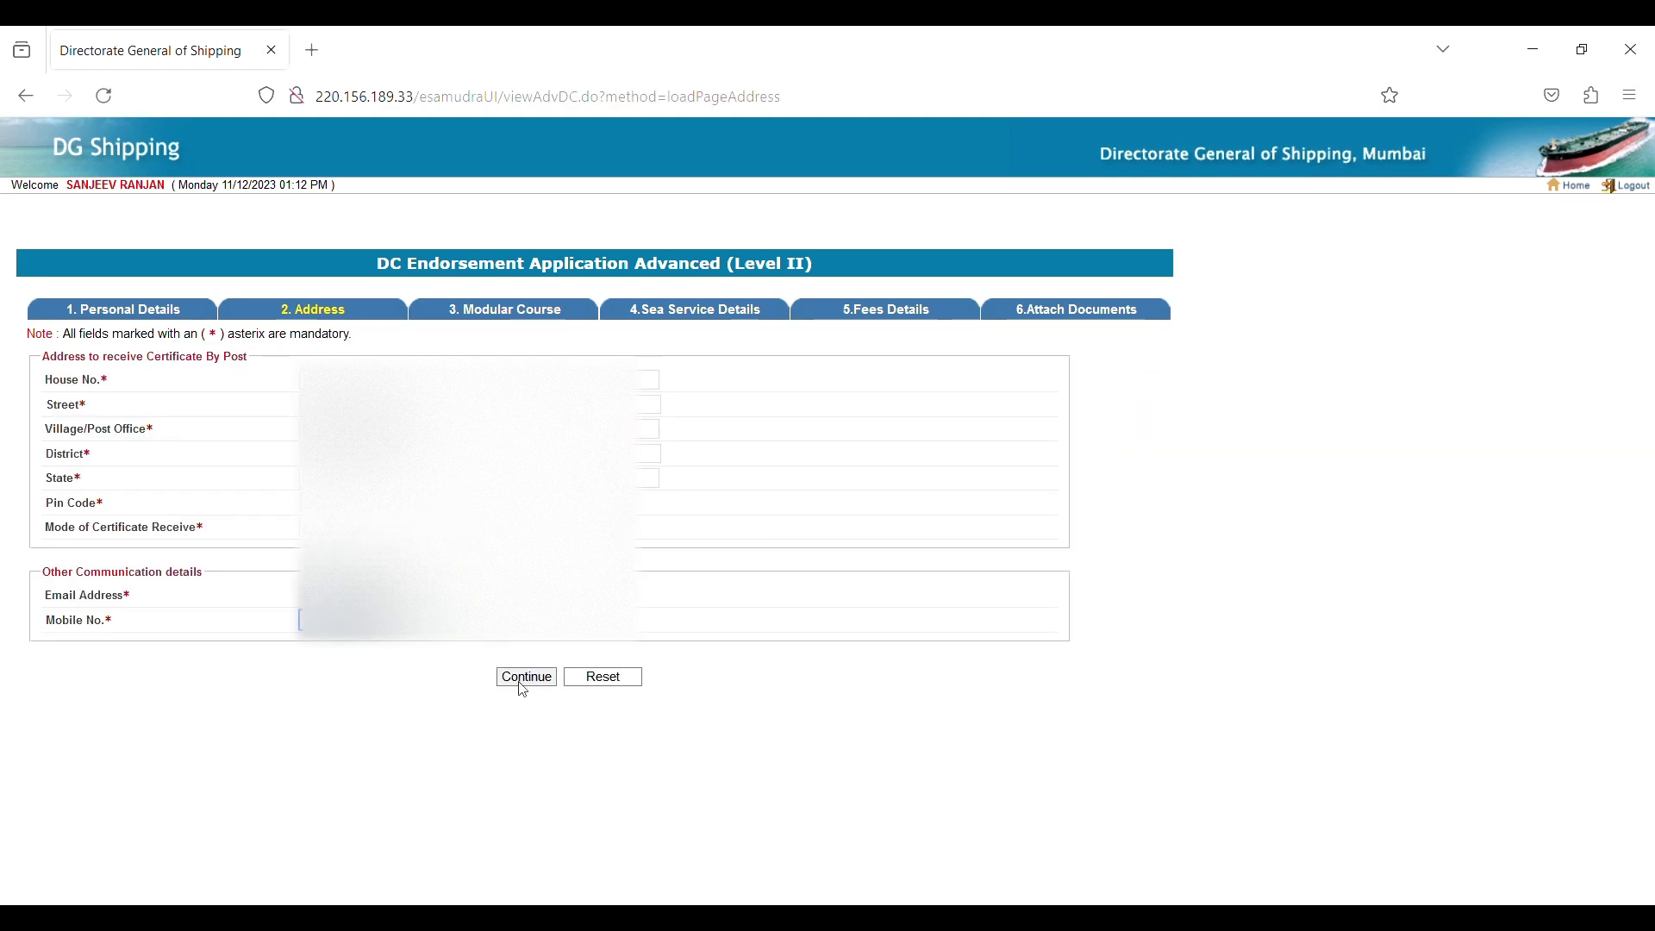
click(520, 680)
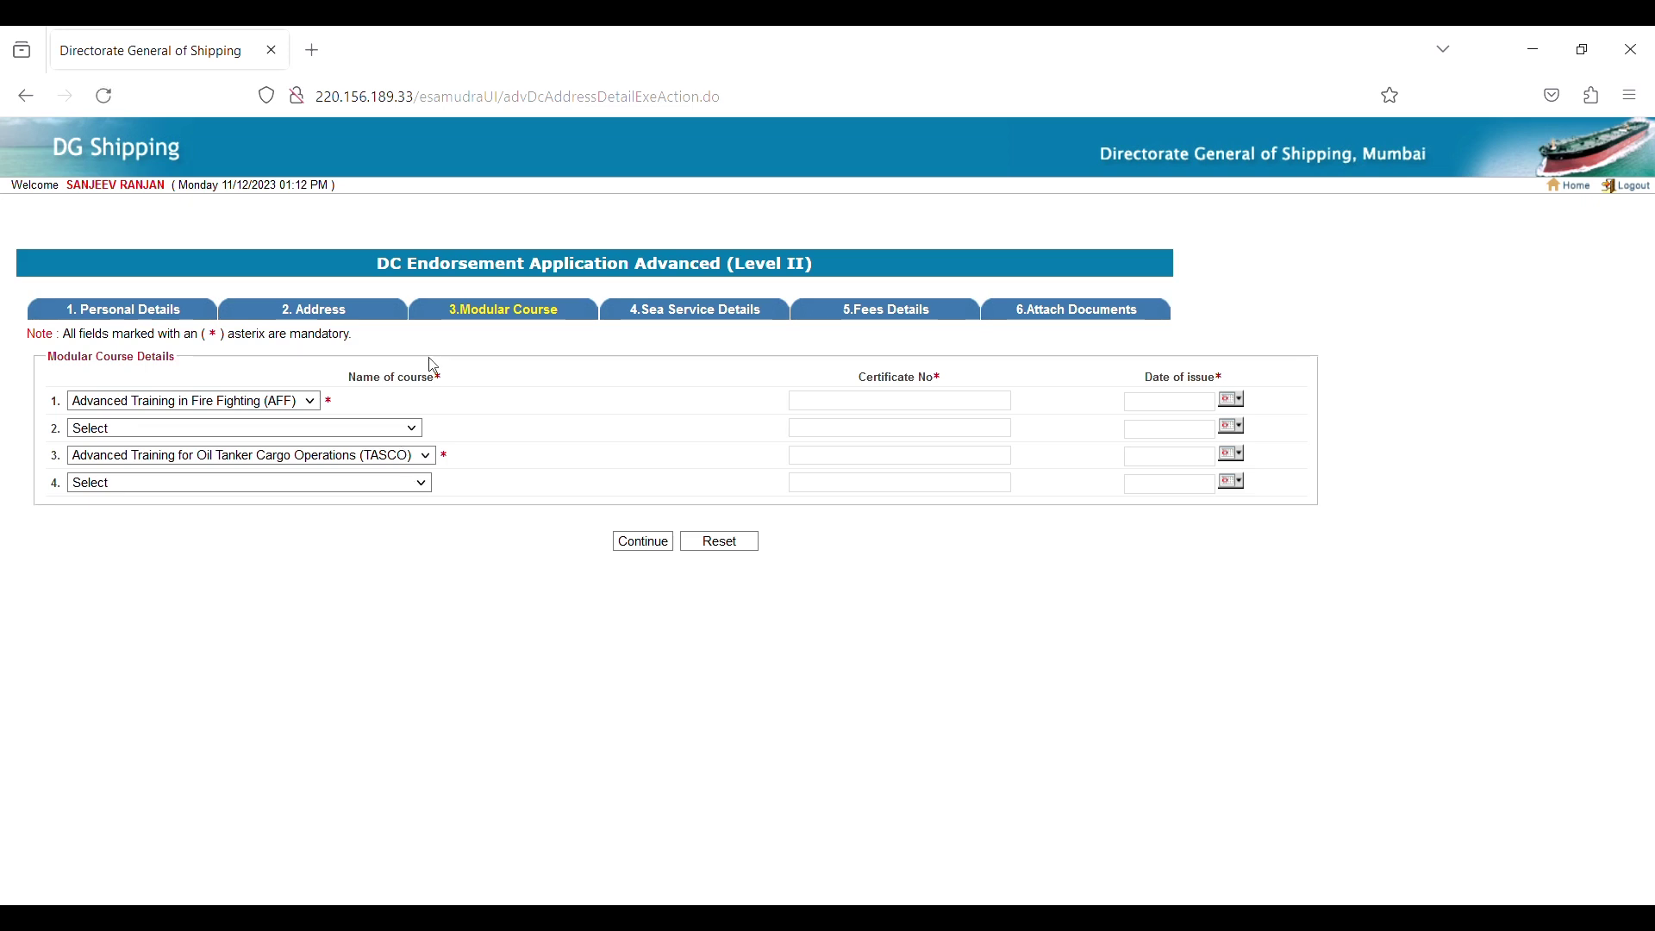
Enter the certificate numbers for the fire-fighting and TASCO courses.
click(823, 410)
text(3)
click(836, 434)
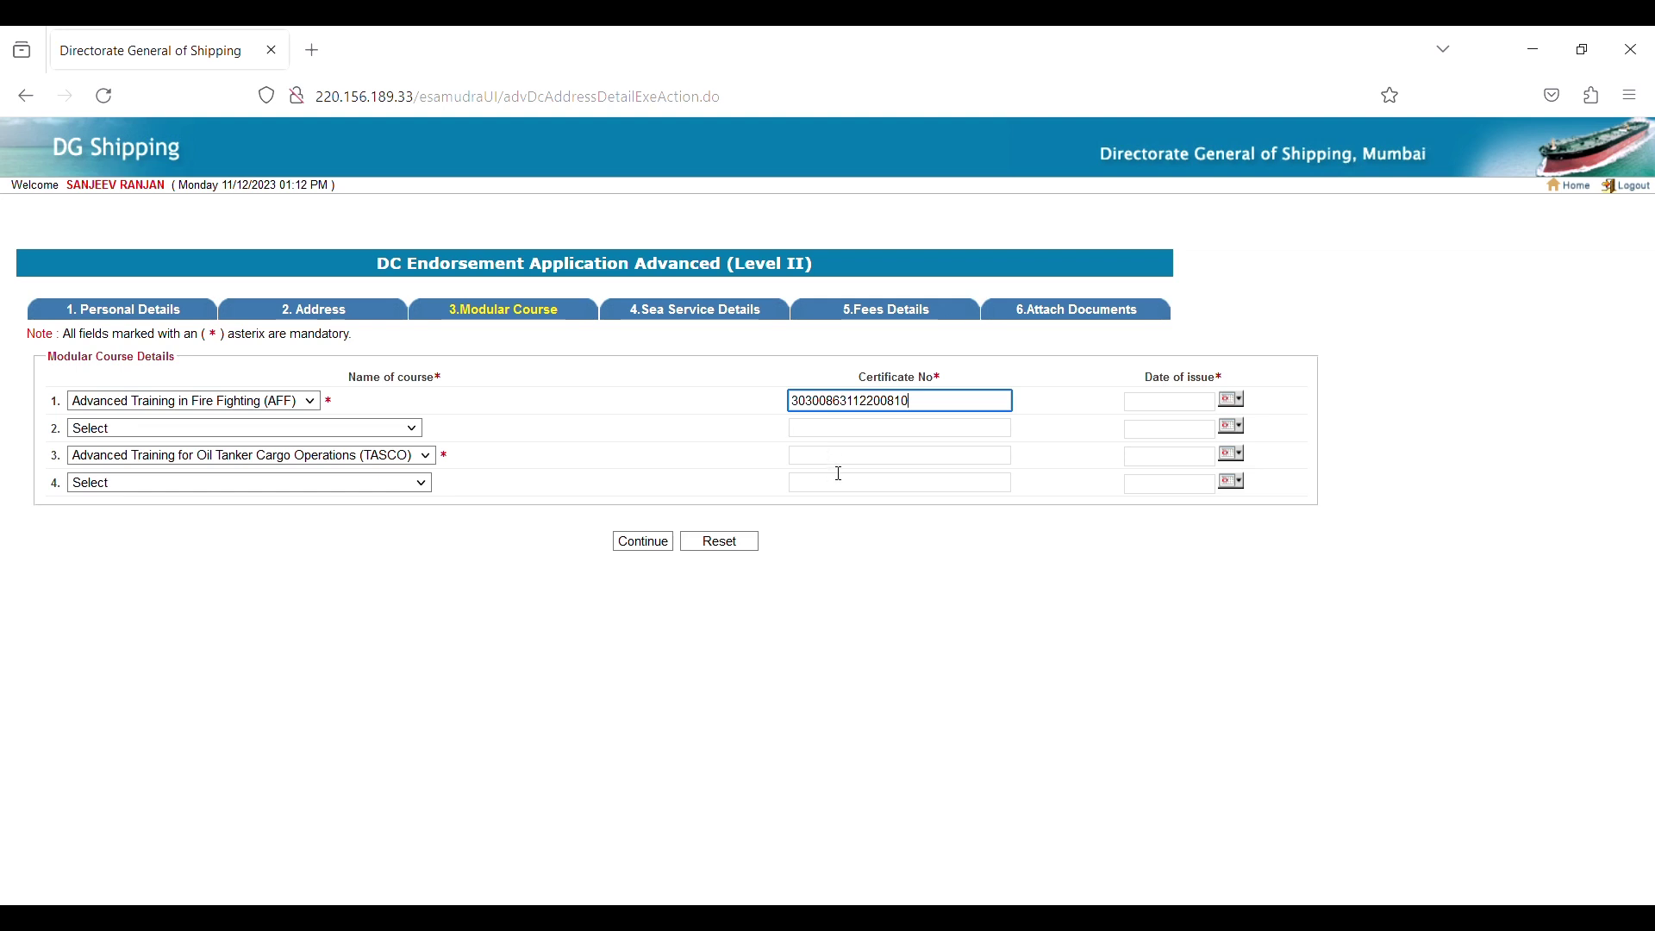
click(839, 462)
text(3)
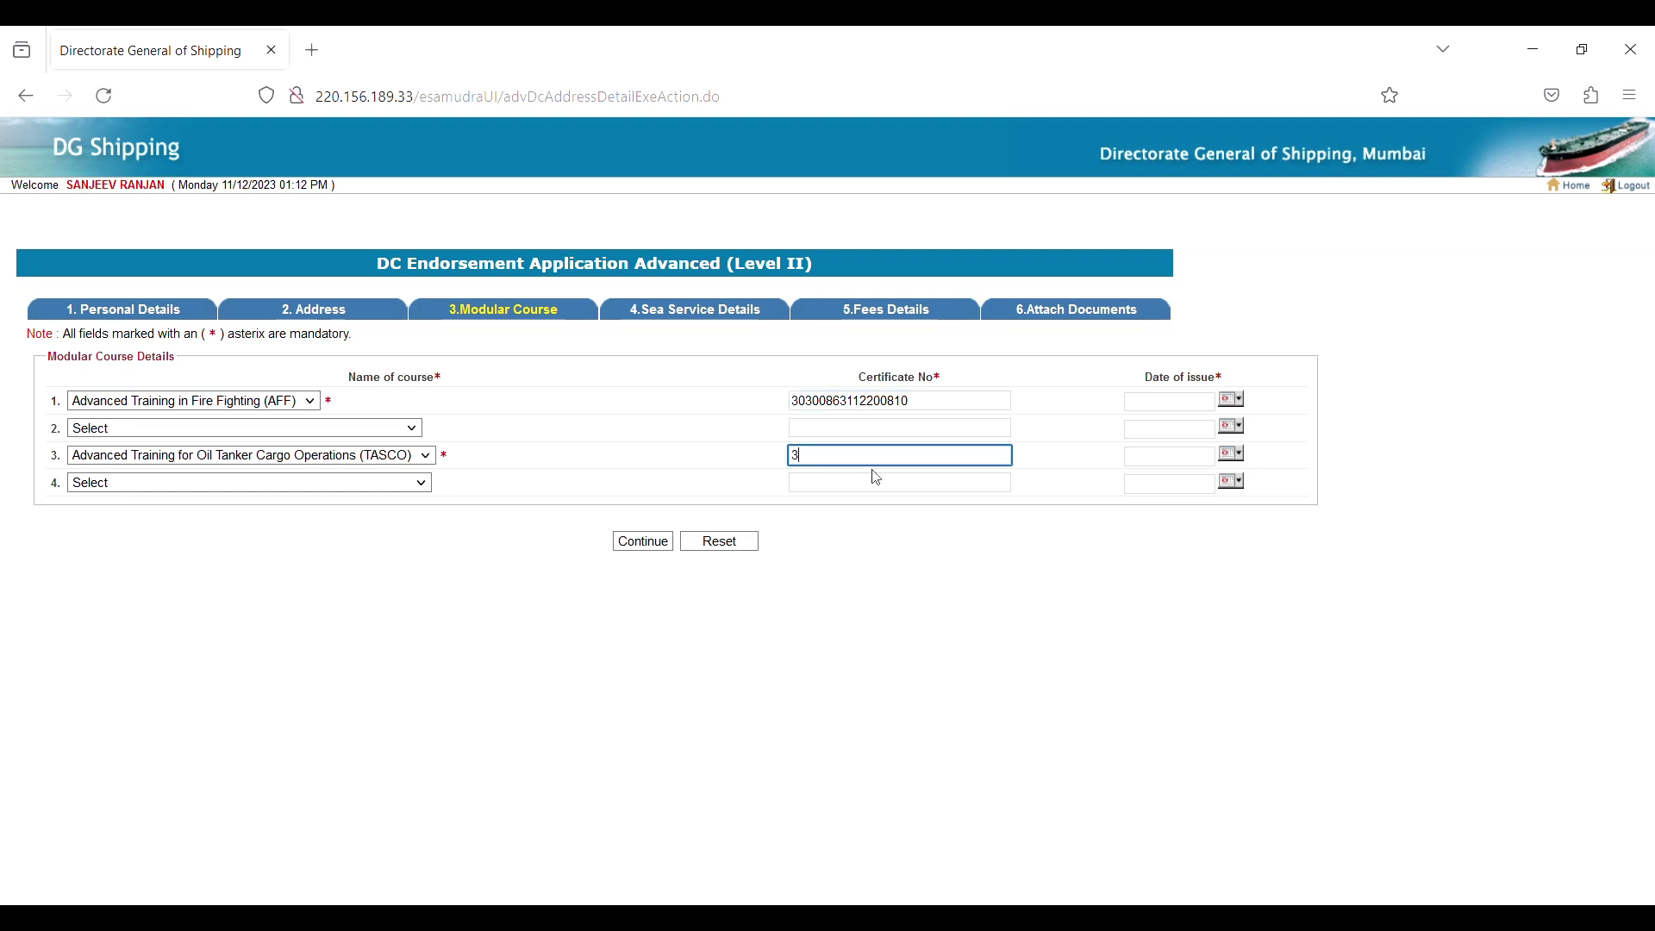
Pick the oil liquid cargo simulator course in row 4, enter its certificate number, and continue.
click(869, 488)
text(3)
click(414, 483)
click(865, 482)
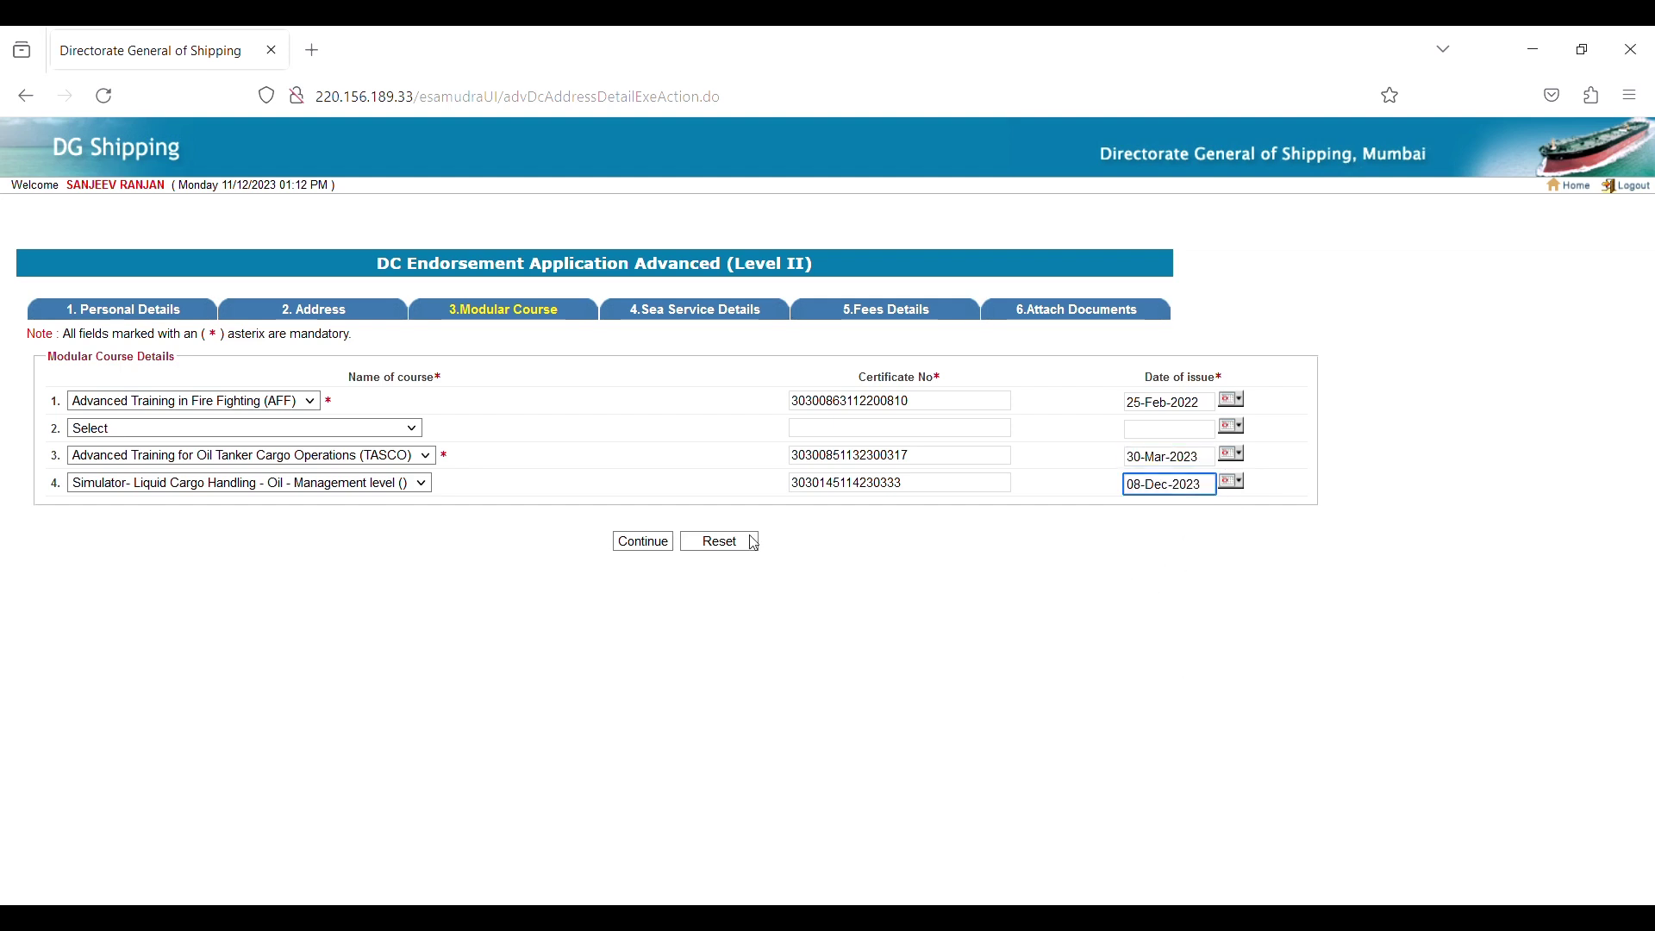
click(652, 542)
click(406, 387)
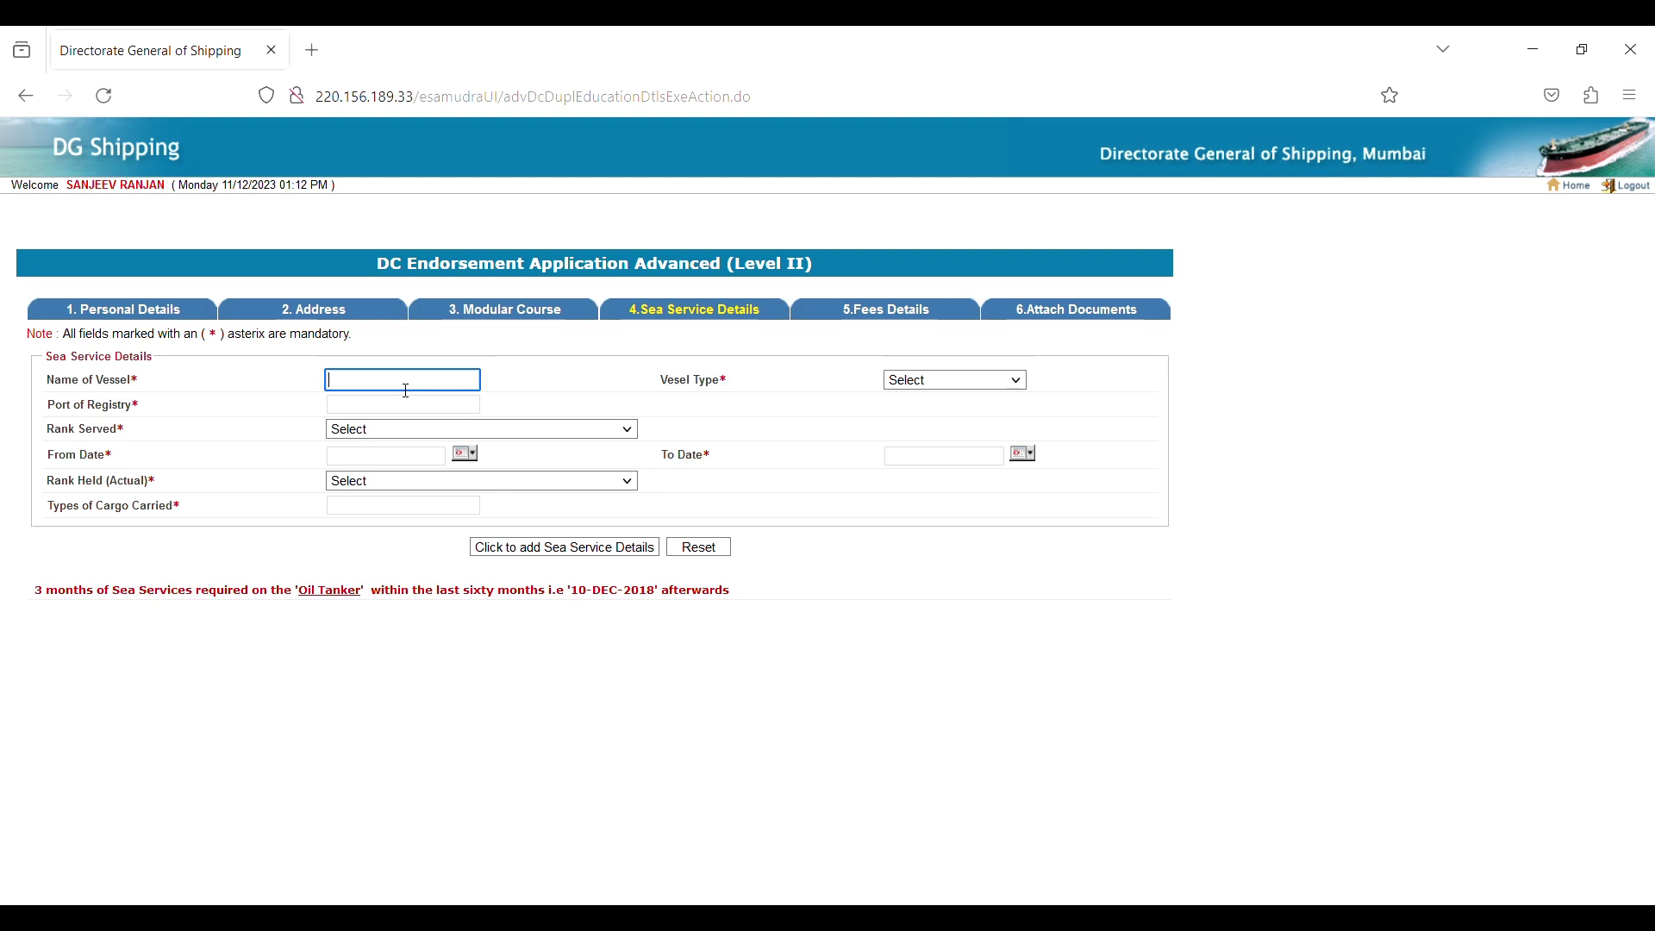
Check the Attach Documents requirements twice, returning each time to Sea Service Details.
click(1062, 318)
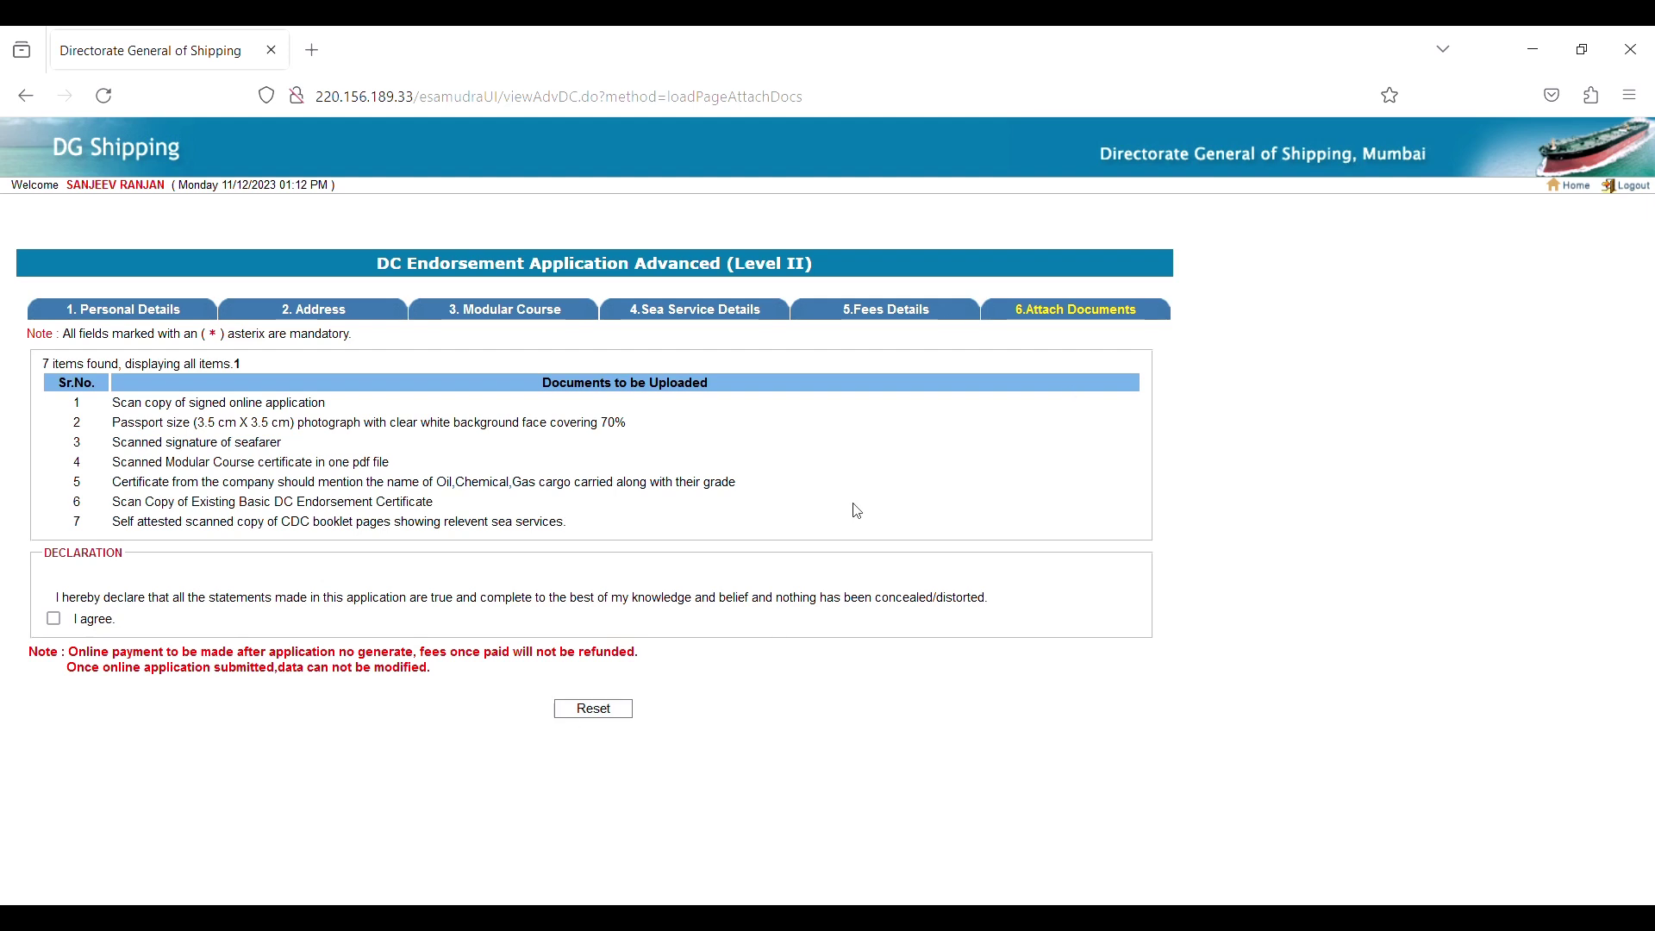
click(704, 319)
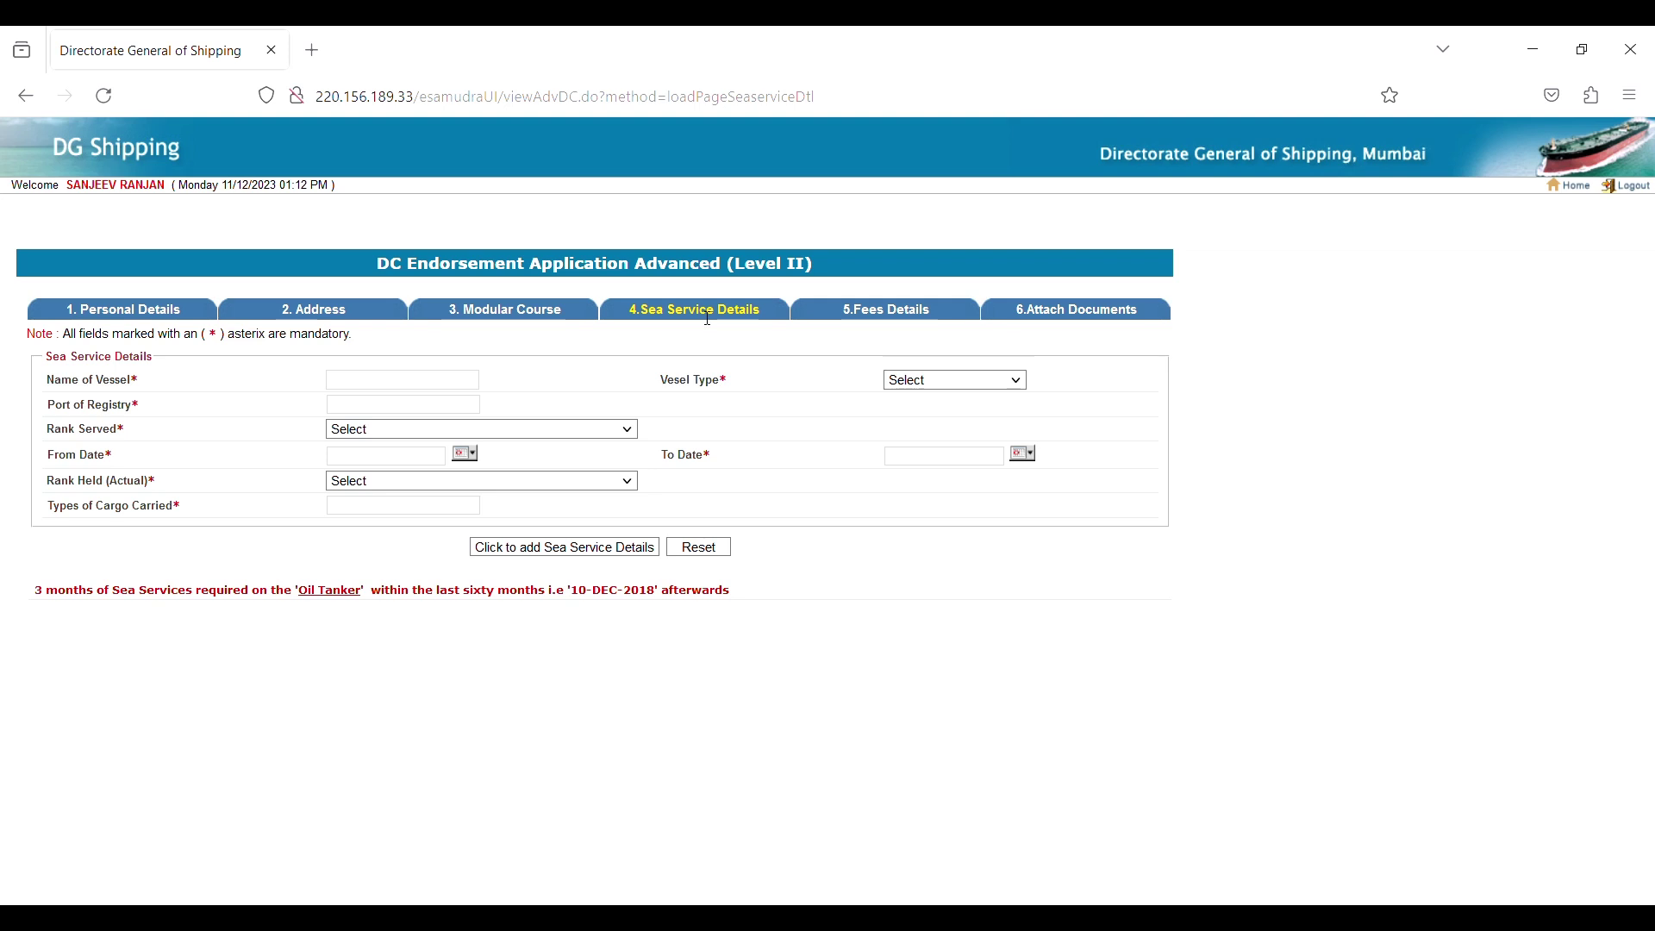
click(1077, 315)
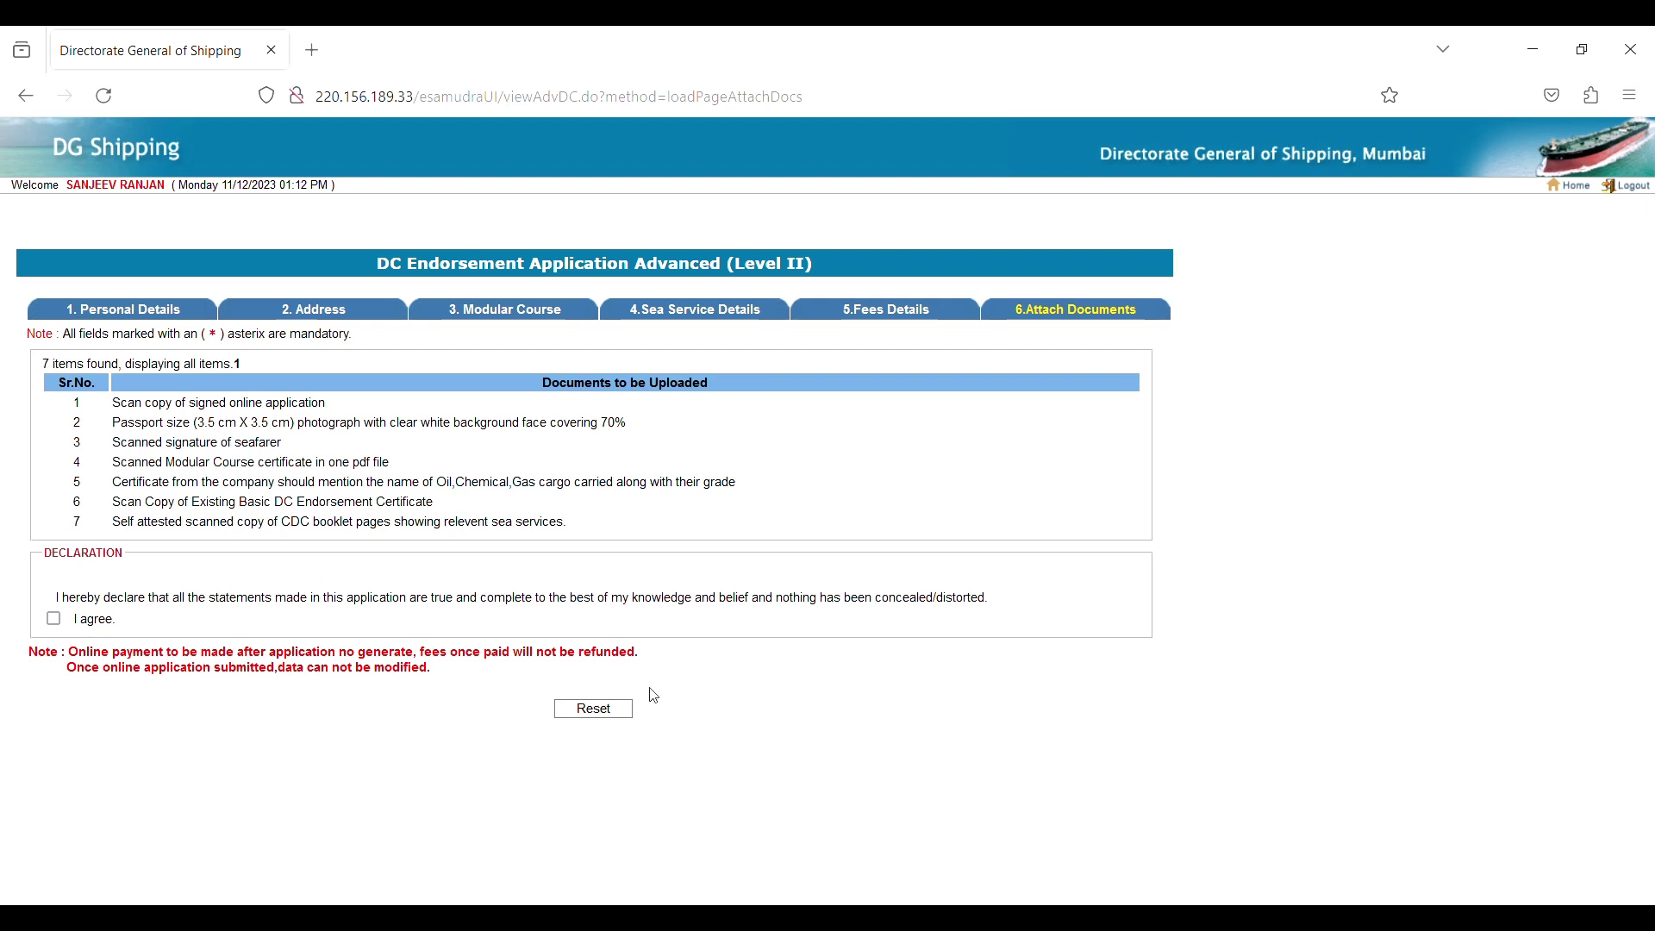
click(729, 316)
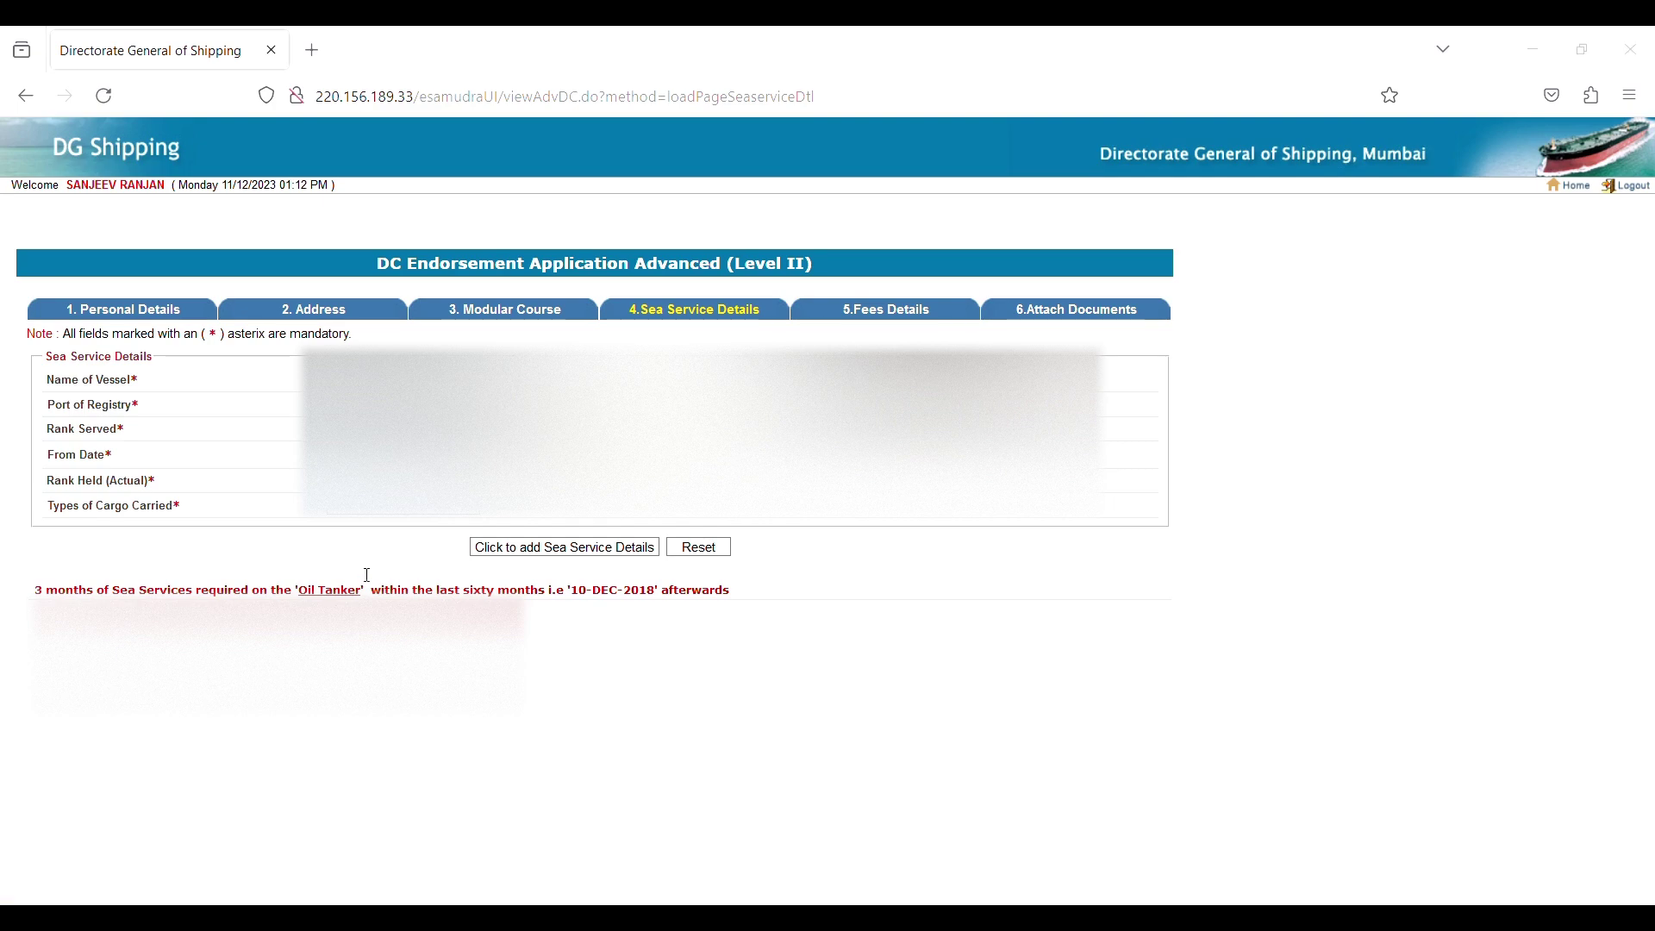
Add two more voyages (580 and 176 days) to the sea service list, totalling 945 days.
click(564, 547)
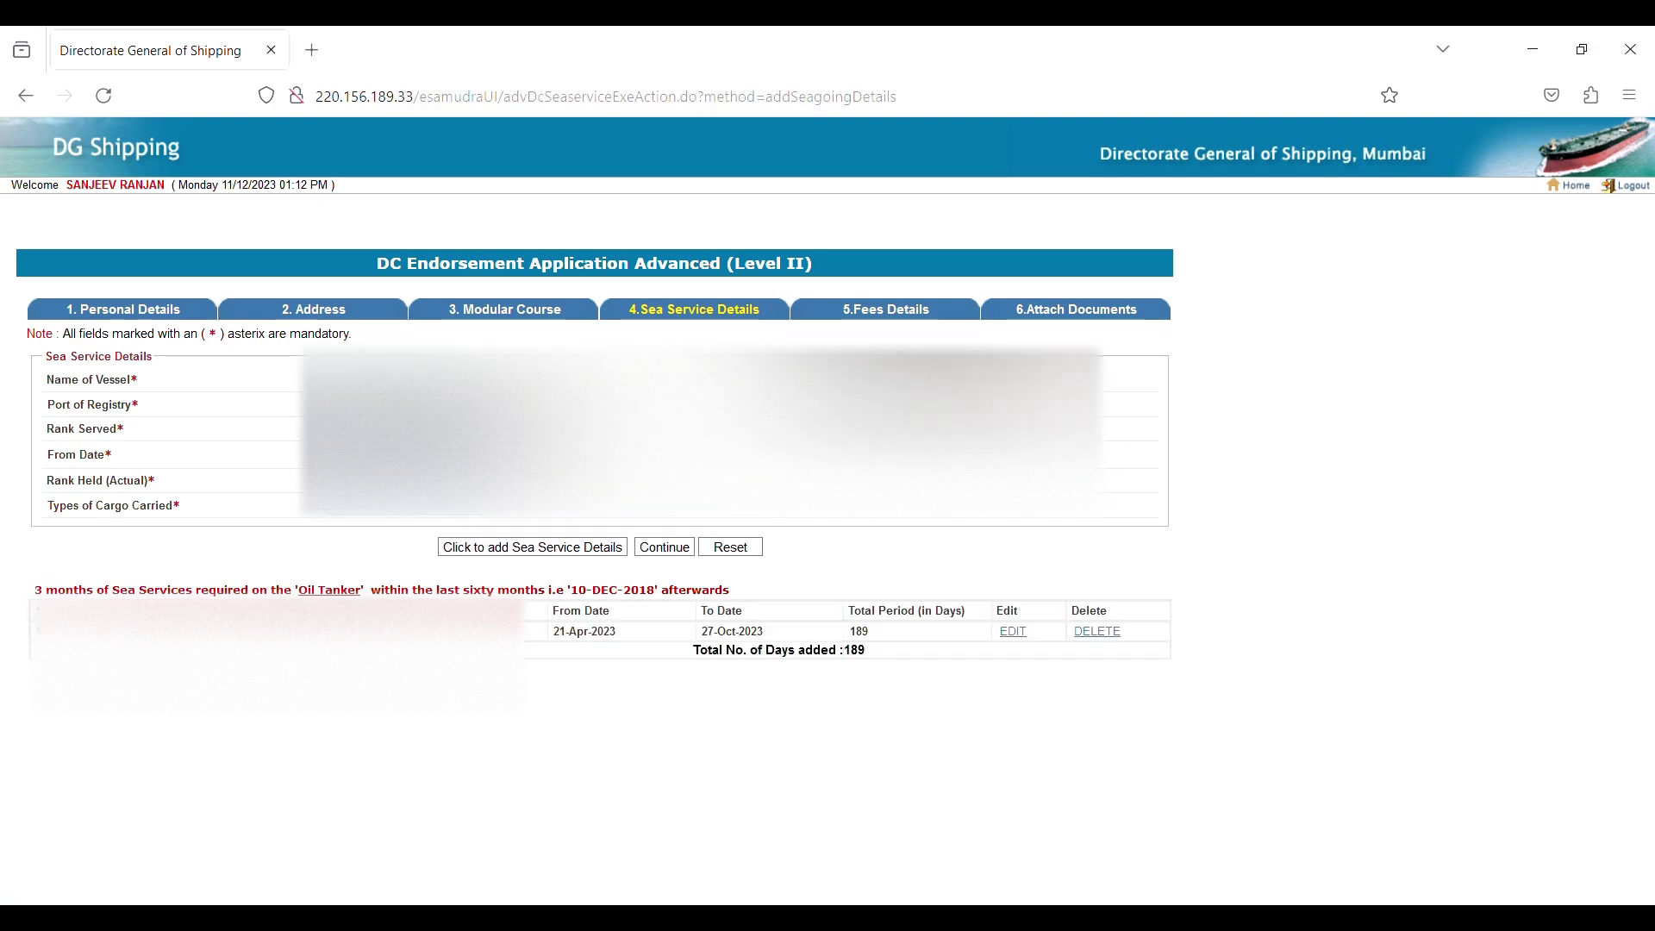
click(392, 515)
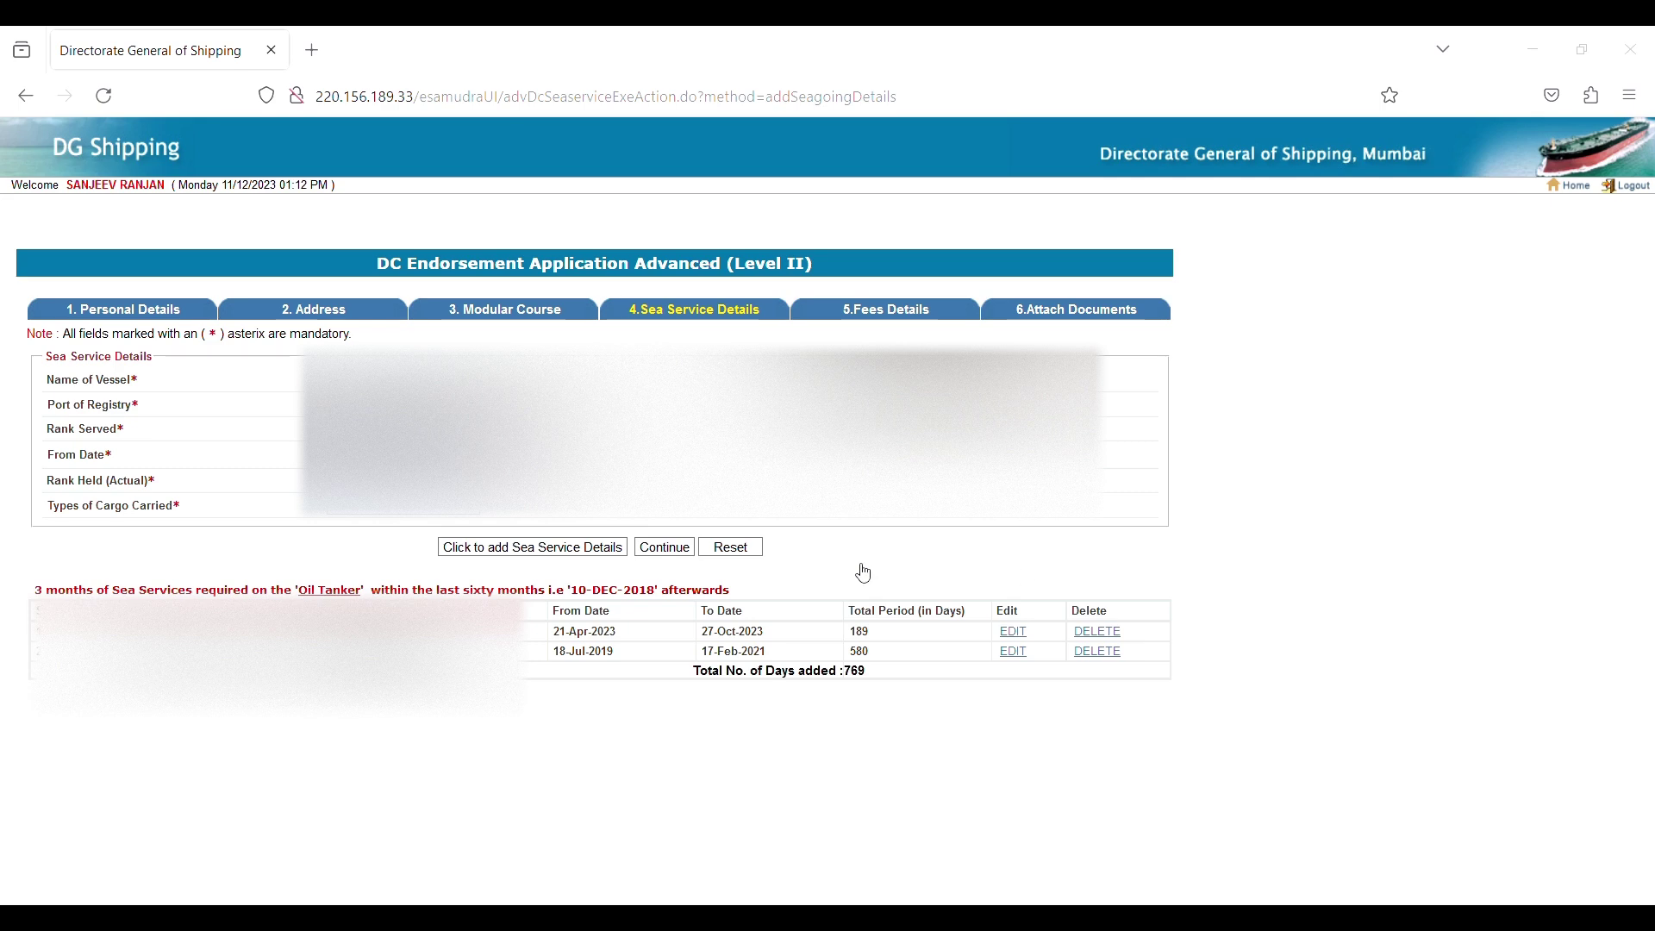
click(483, 546)
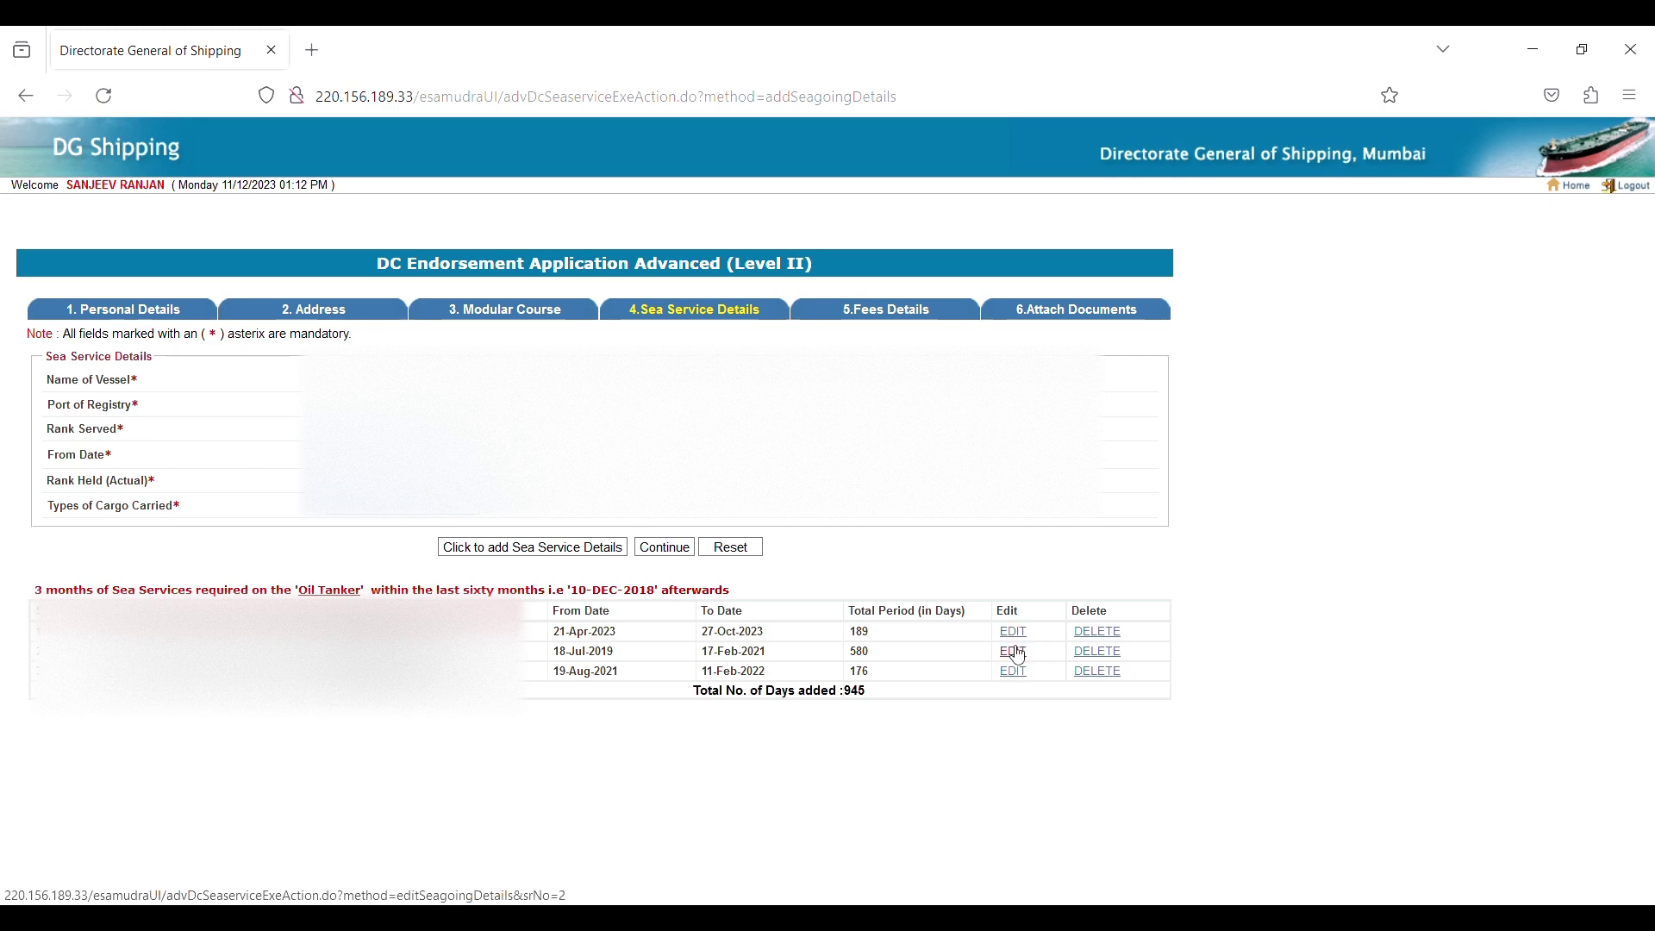
Advance to Attach Documents, then review the personal, address, course and sea service tabs.
click(665, 547)
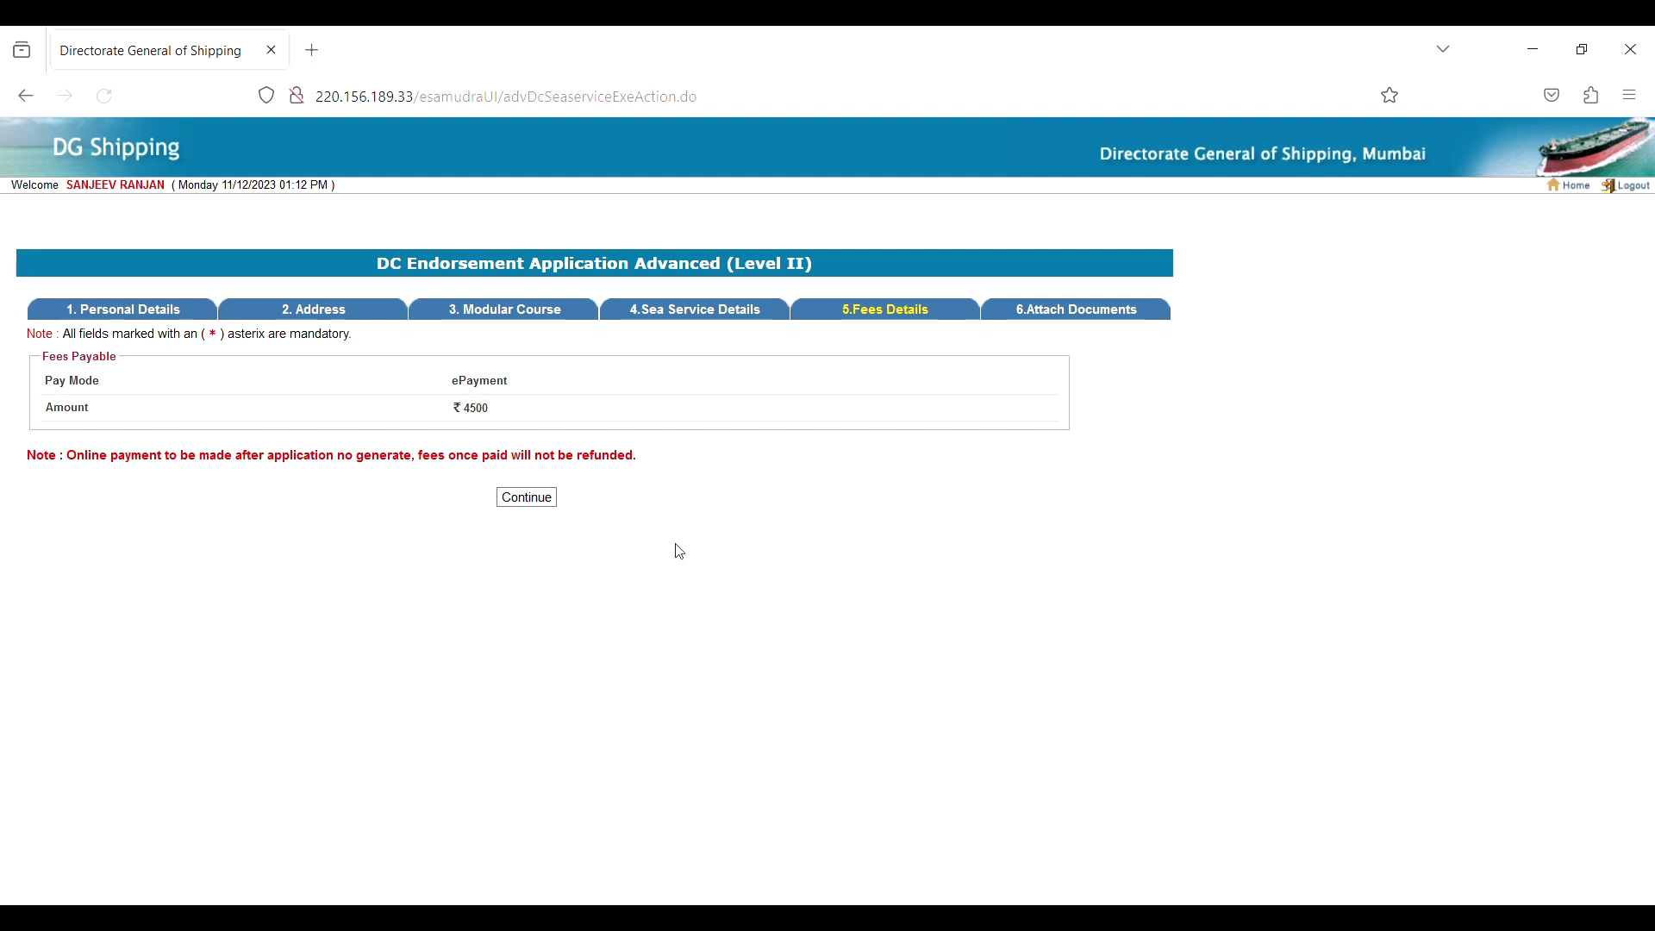
click(544, 504)
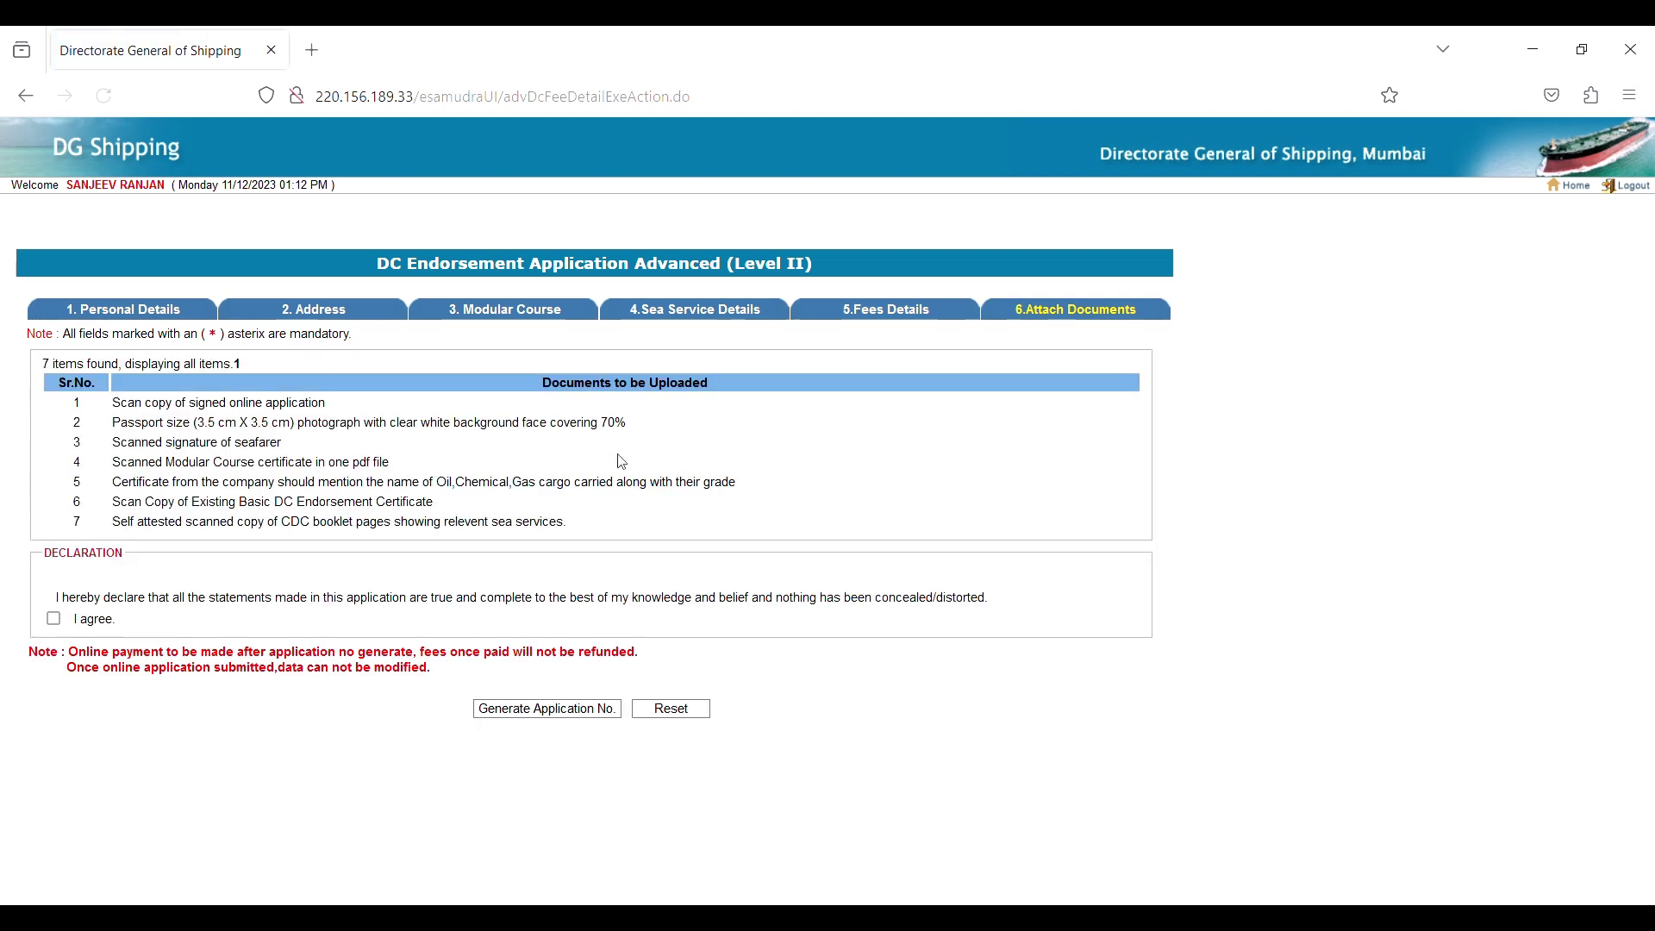
click(54, 618)
click(123, 309)
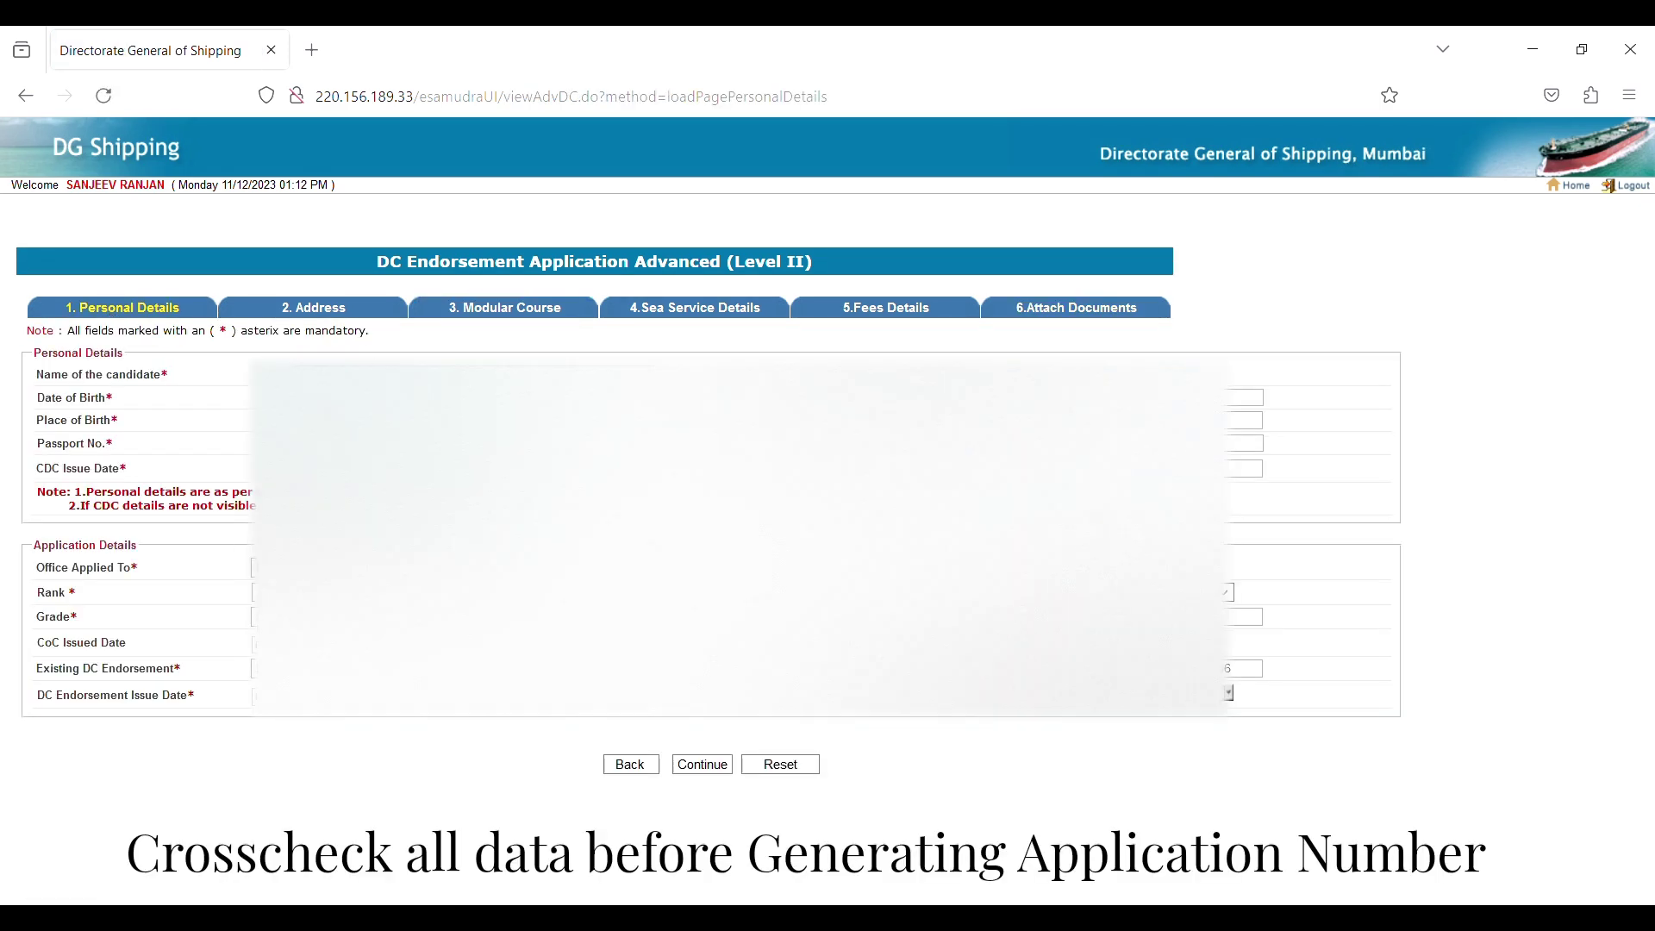
click(342, 322)
click(506, 310)
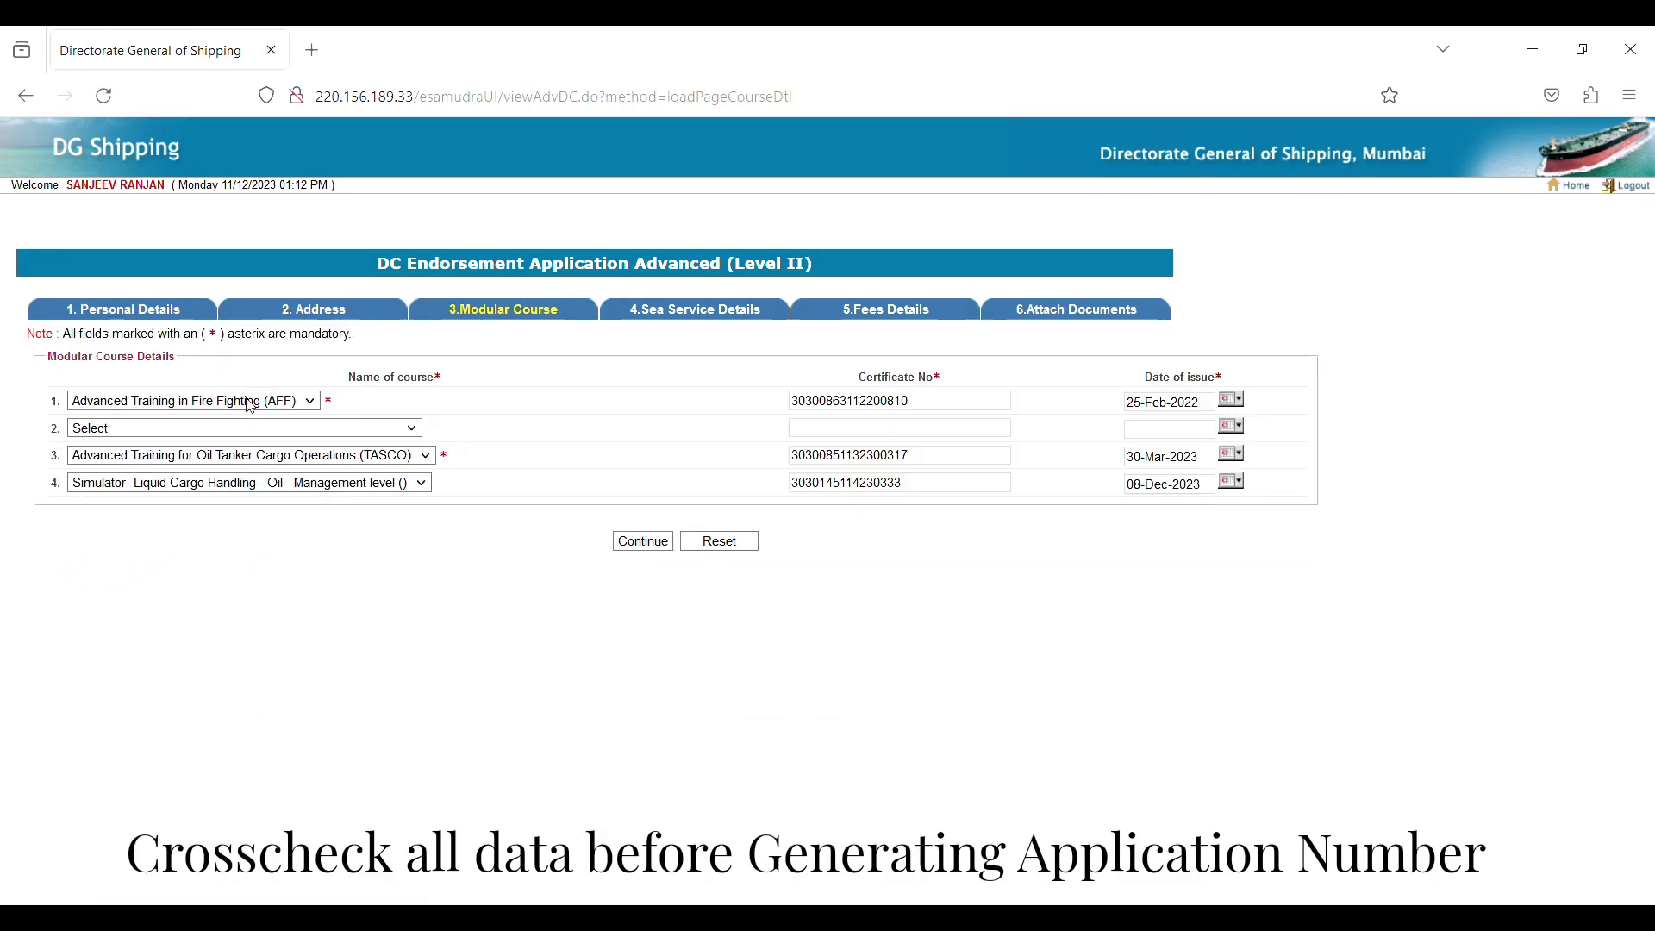
click(687, 315)
click(887, 312)
Accept the declaration, generate the application number and confirm submission.
click(53, 619)
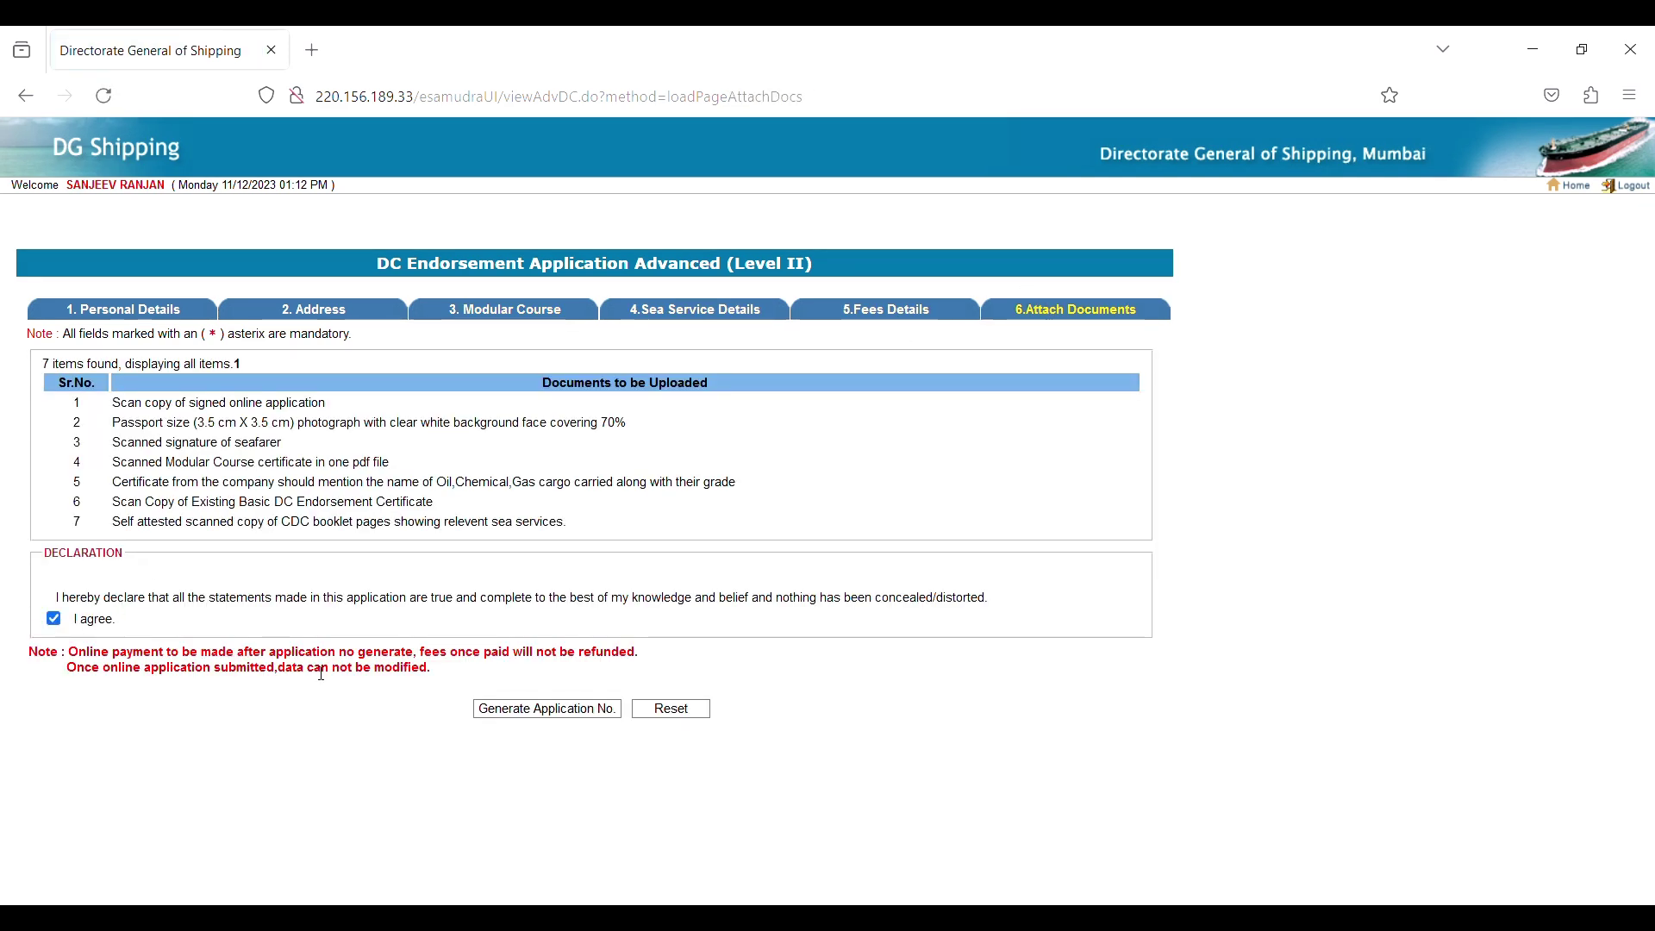
click(507, 714)
click(932, 564)
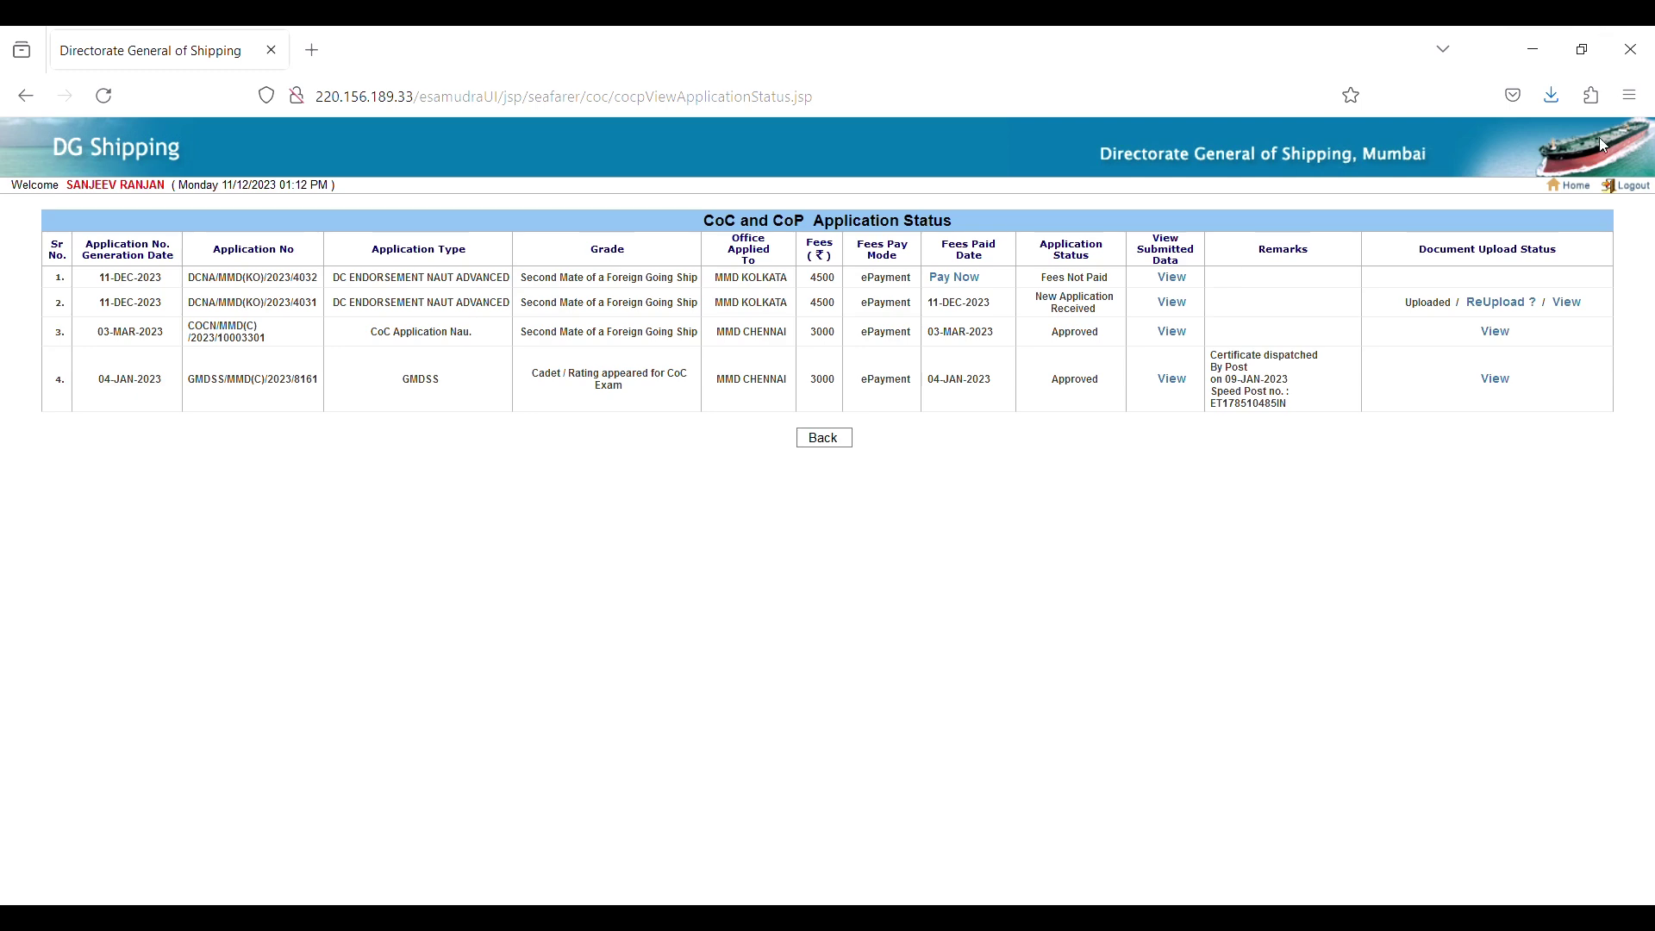
Go home and open the application status and fee payment list under nautical services.
click(1573, 186)
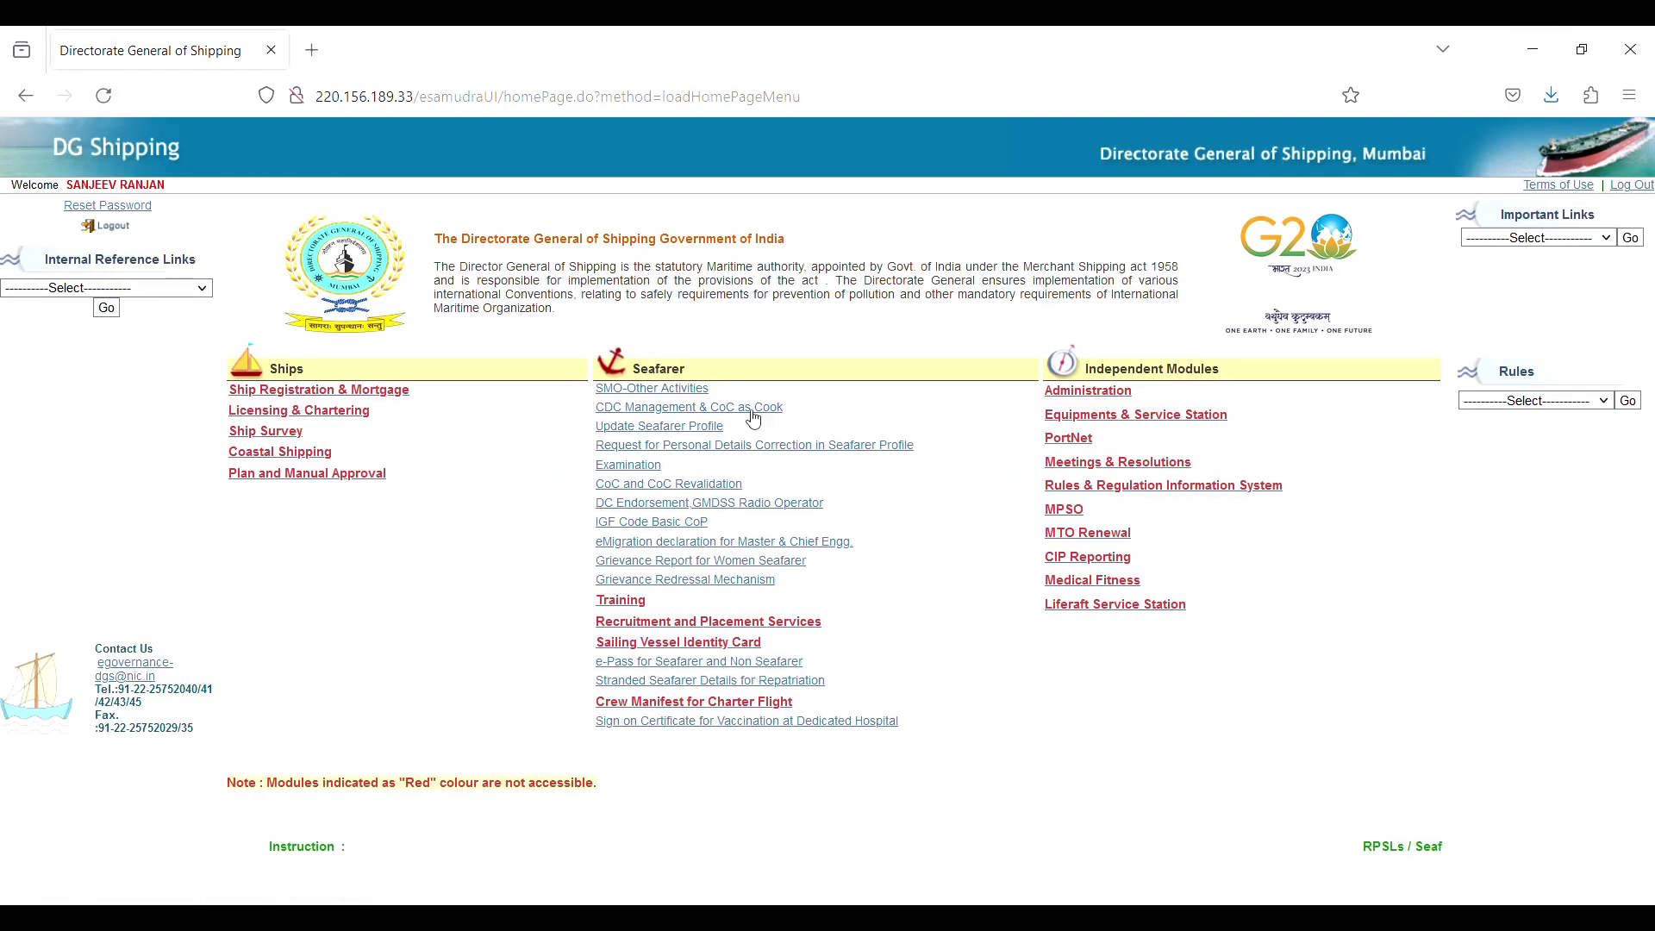
click(707, 512)
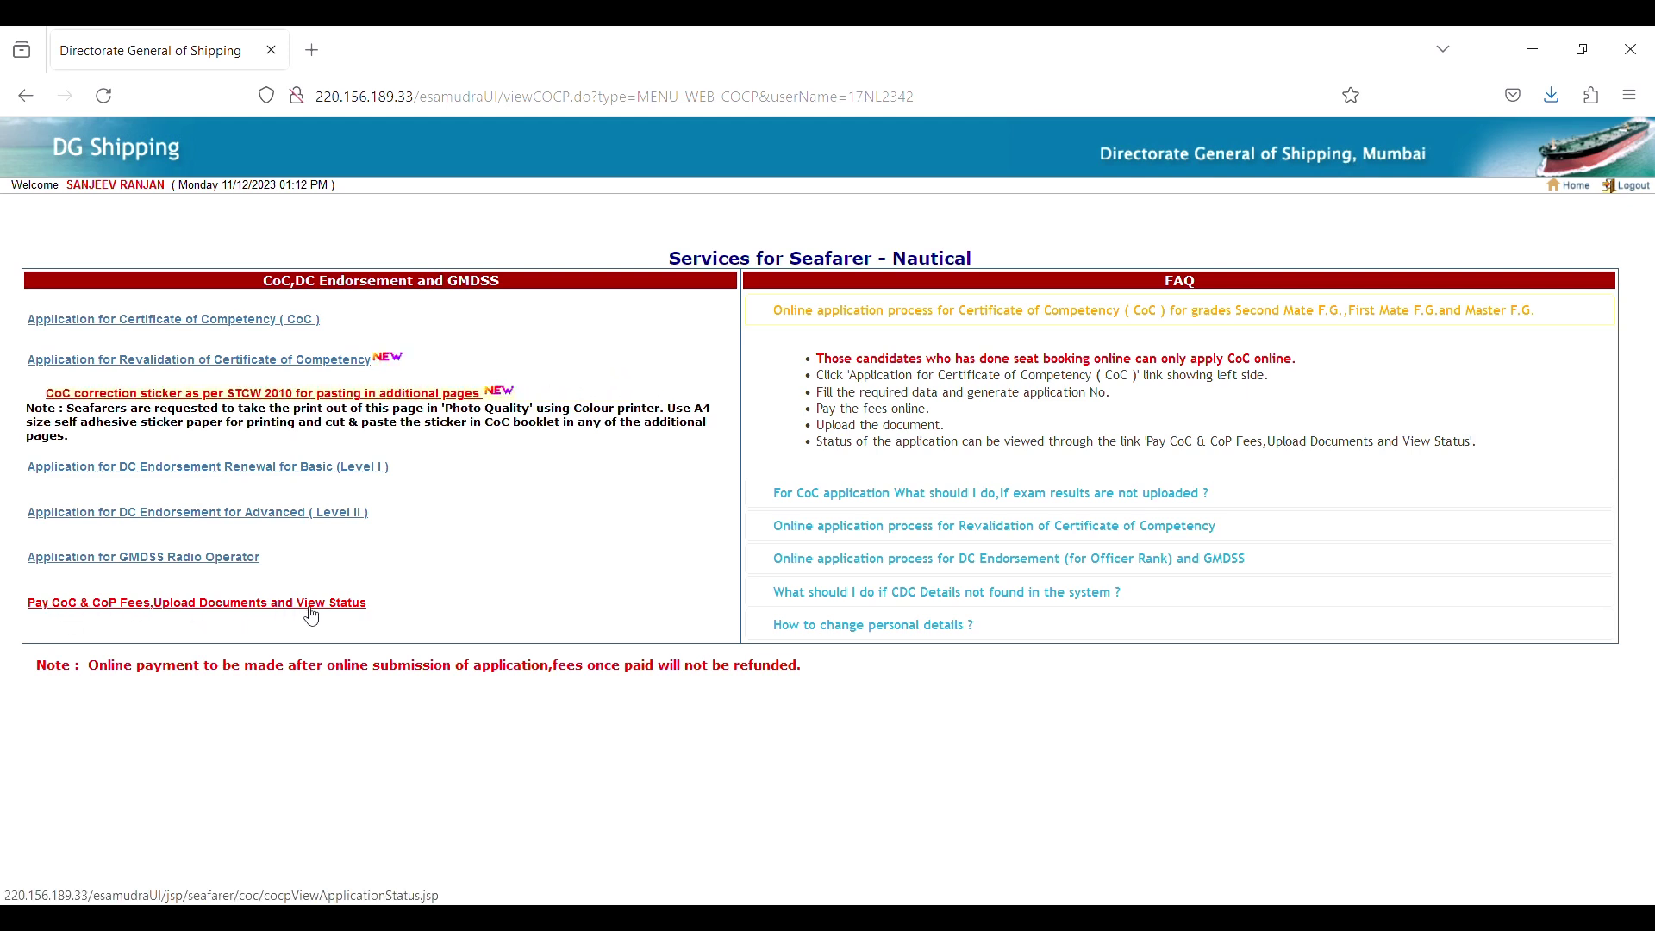
click(276, 608)
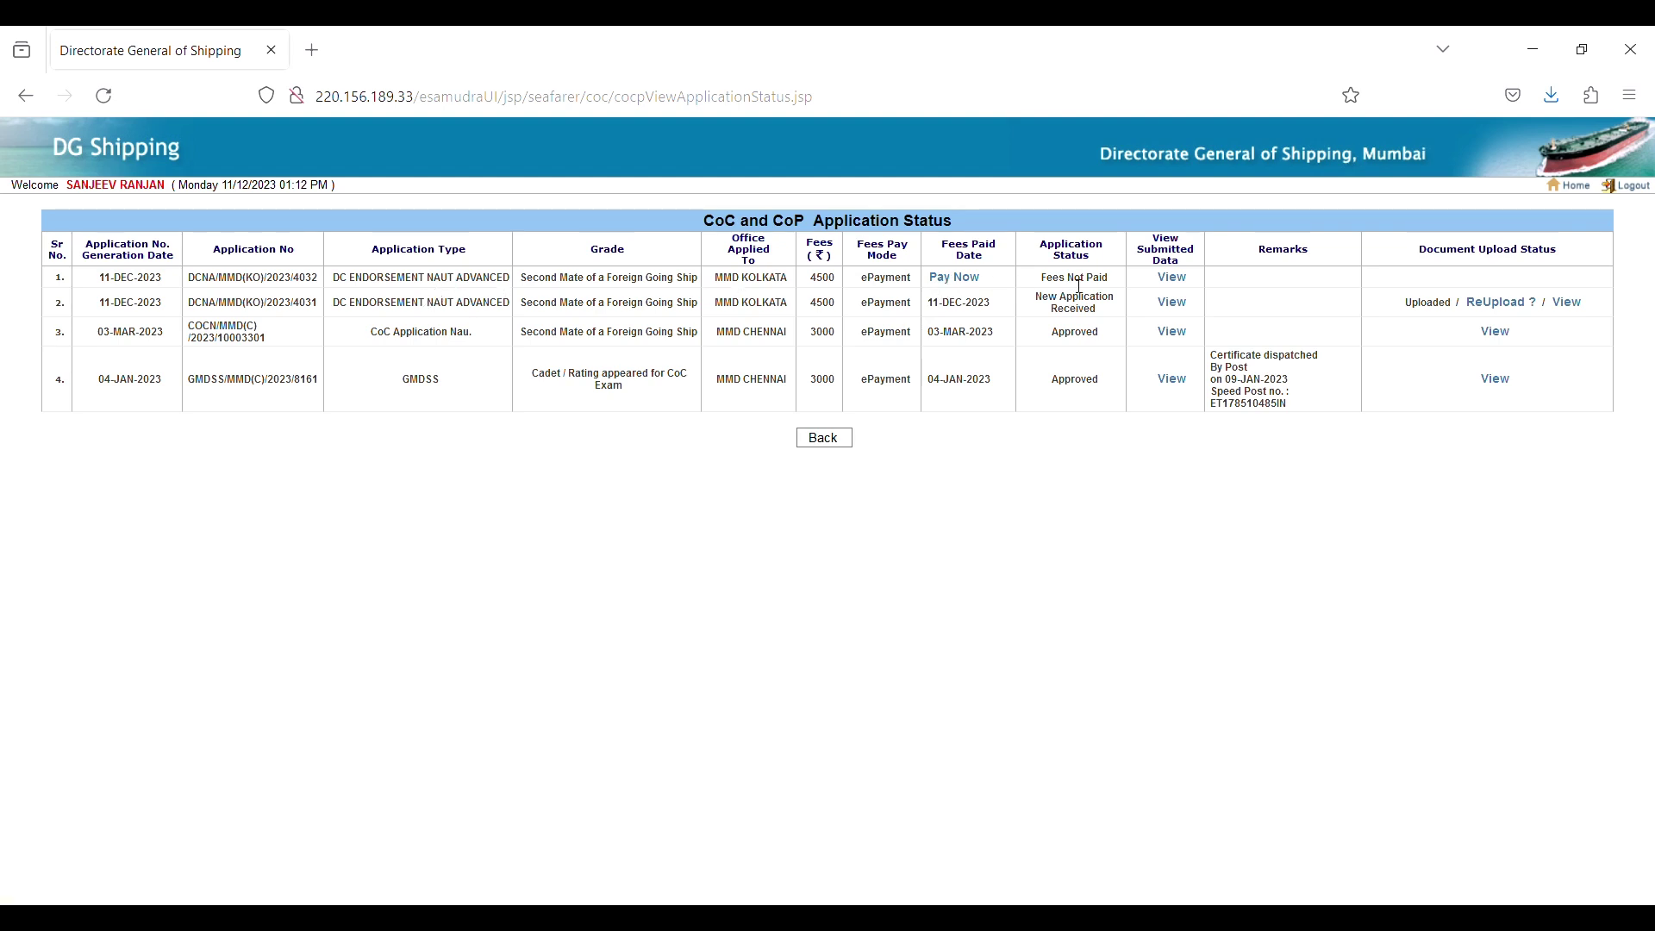
View the new application's submitted data, then pay its ₹4500 fee by ePayment.
click(1188, 282)
click(975, 287)
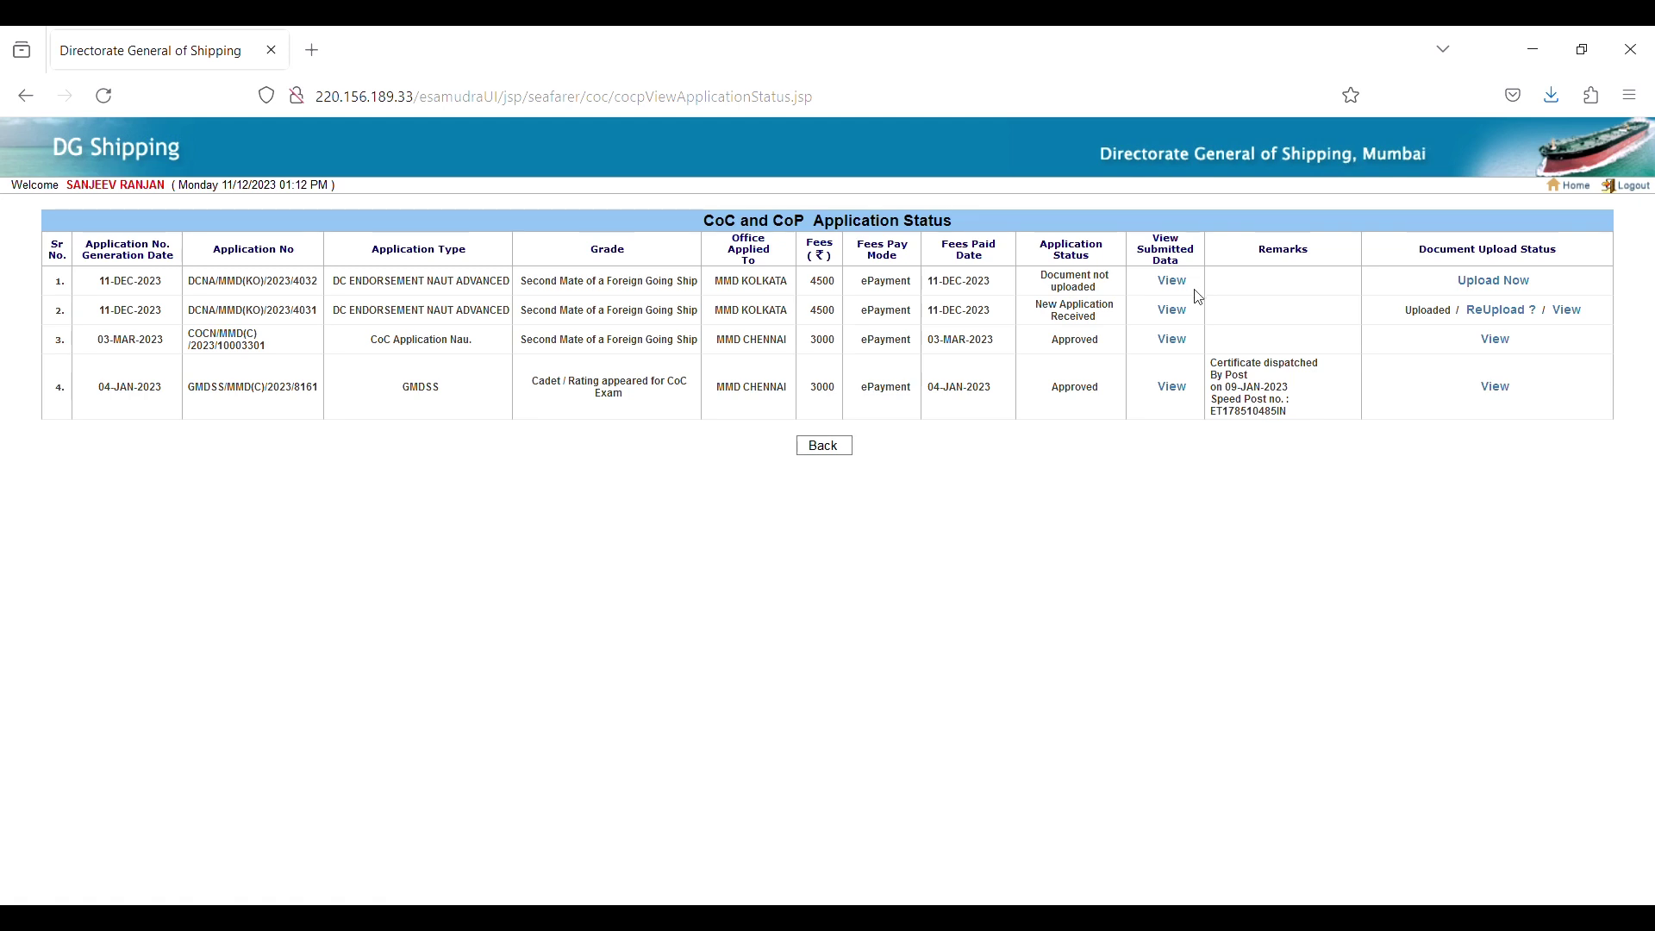
On the document upload page, choose the signed application PDF, passport photo JPG and signature JPG.
click(1506, 288)
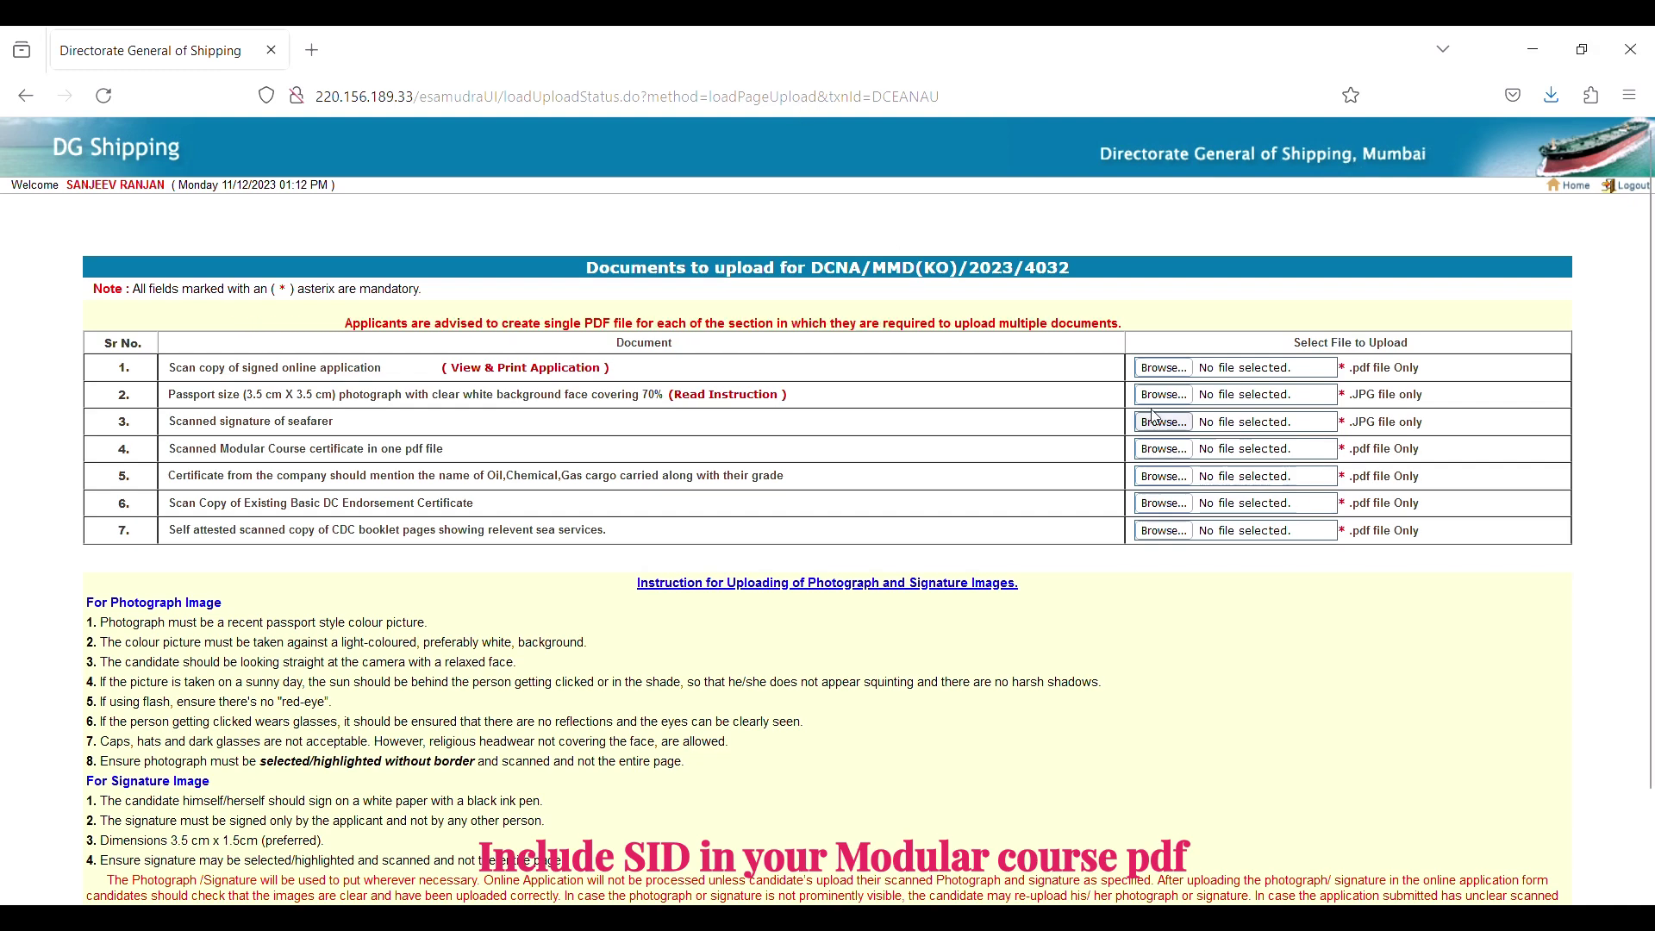
click(1165, 376)
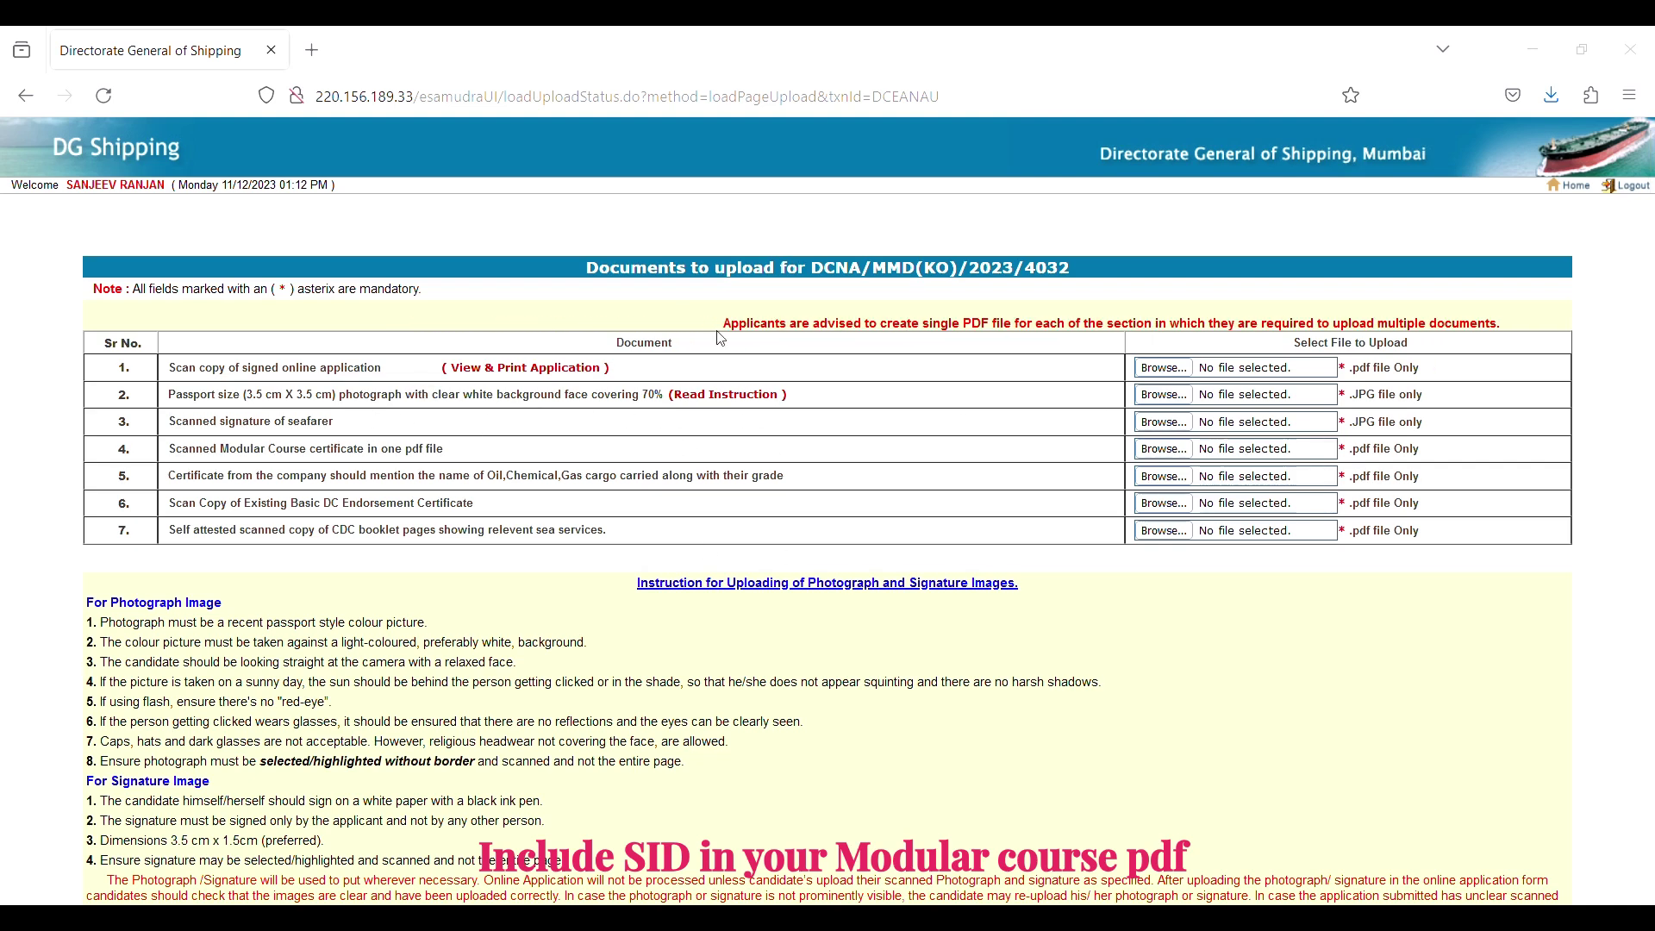
double_click(377, 327)
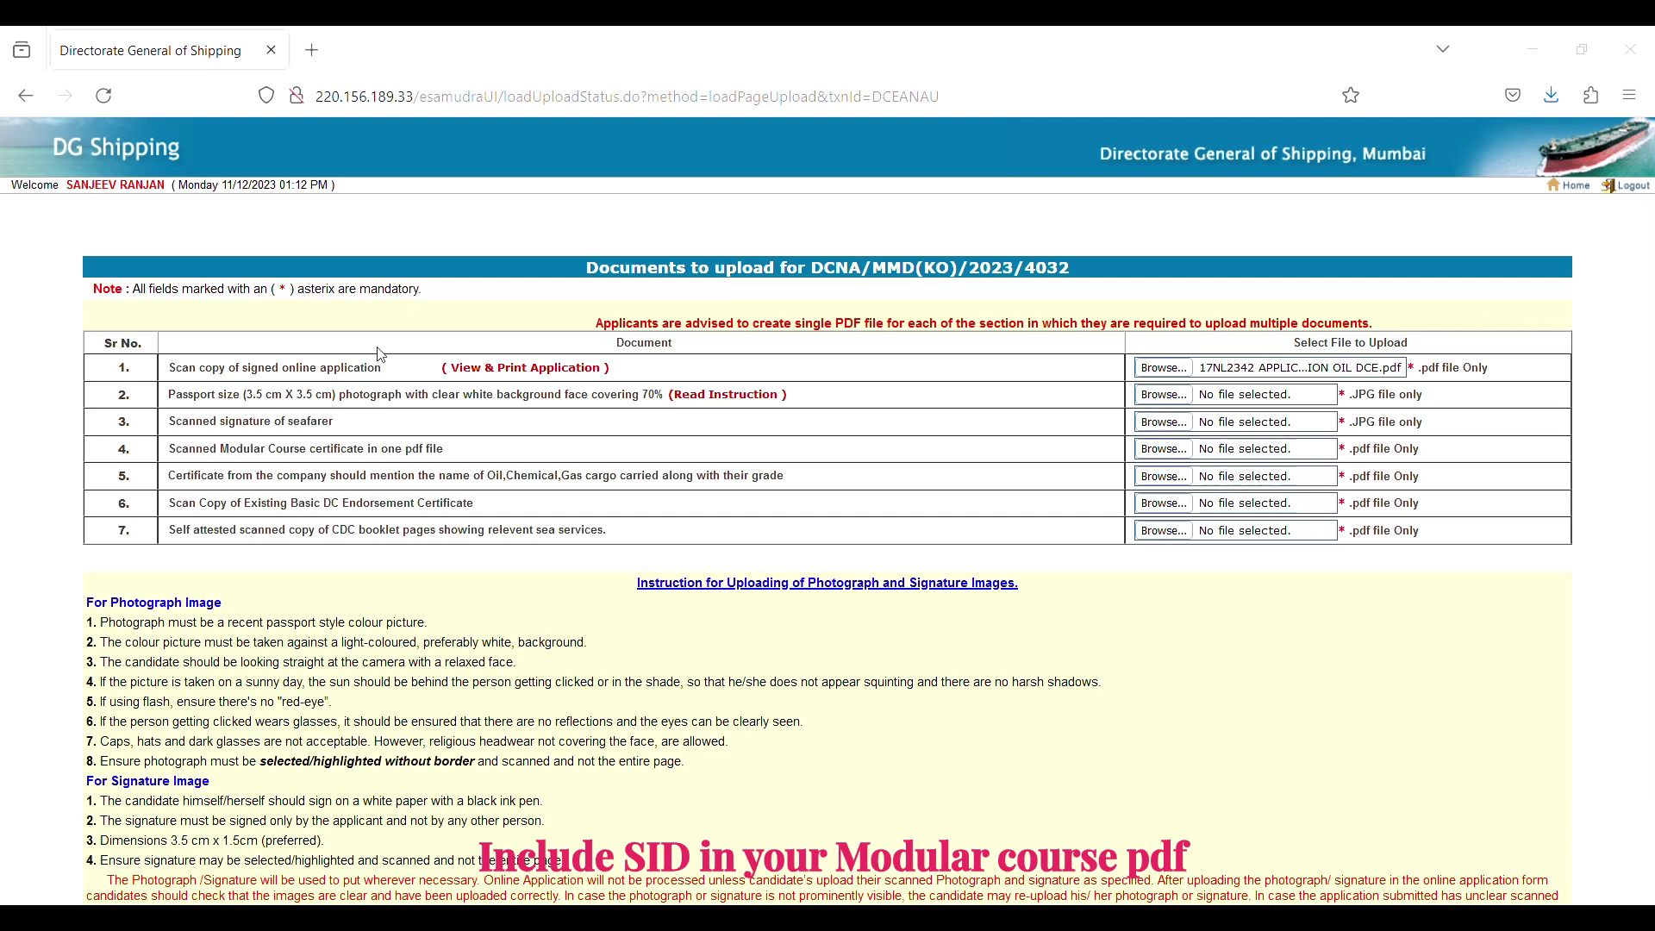
click(1164, 394)
double_click(1105, 793)
click(1164, 422)
double_click(1036, 787)
Choose the modular course certificate, company sea time letter and existing basic DC endorsement PDFs.
click(1163, 448)
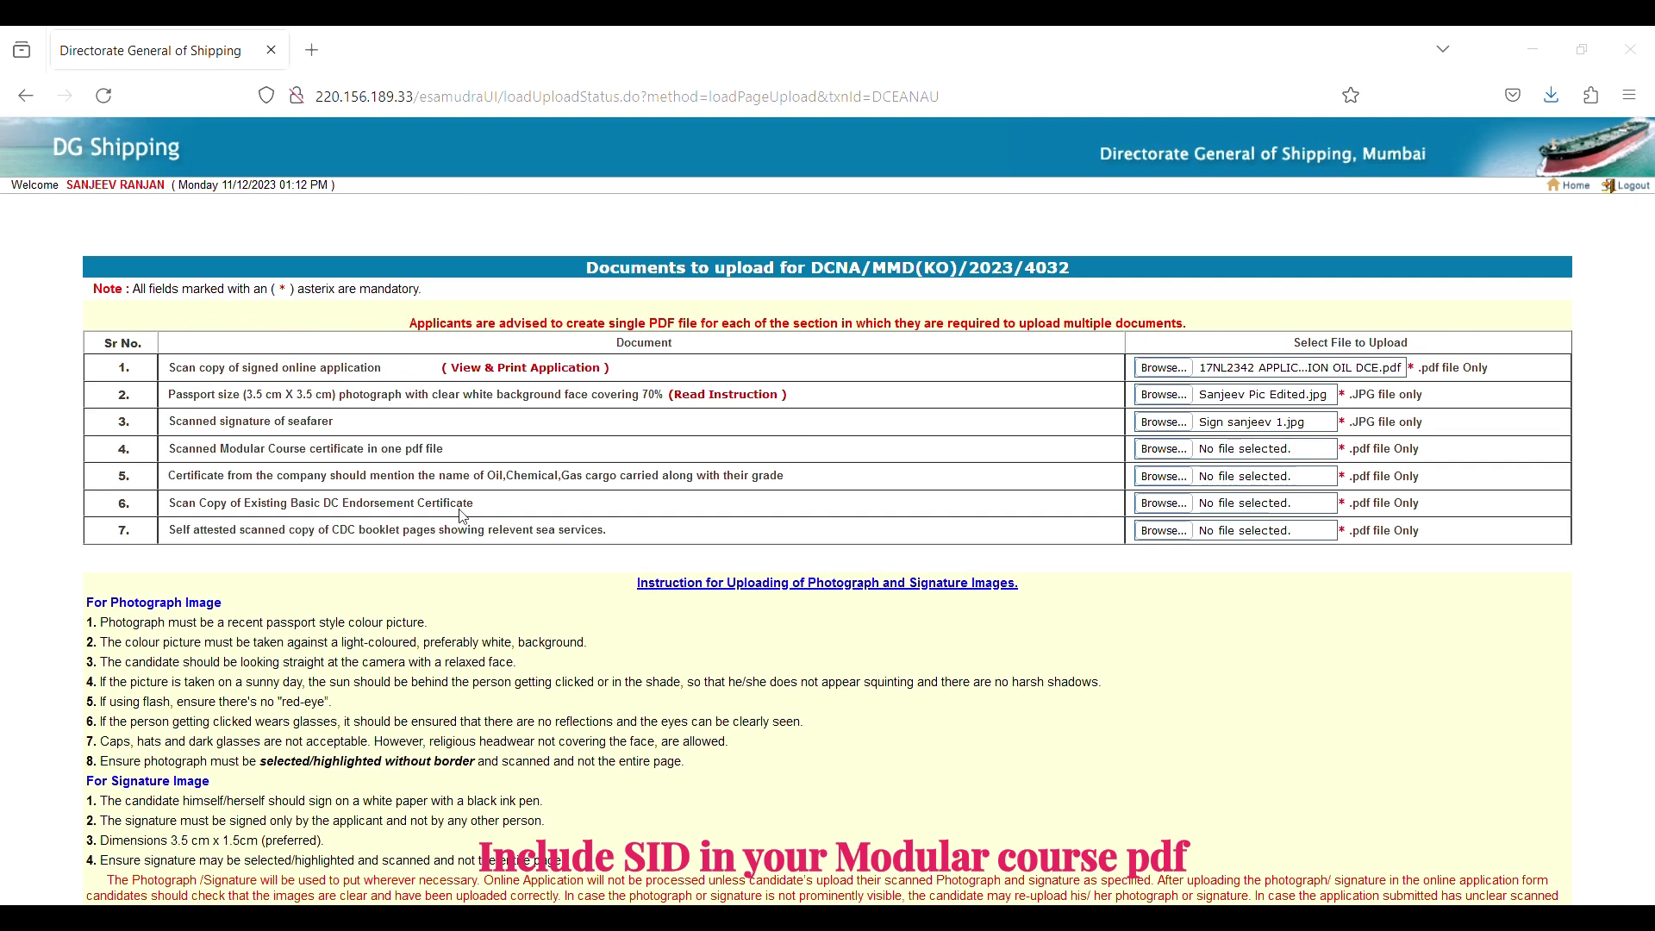
key(Return)
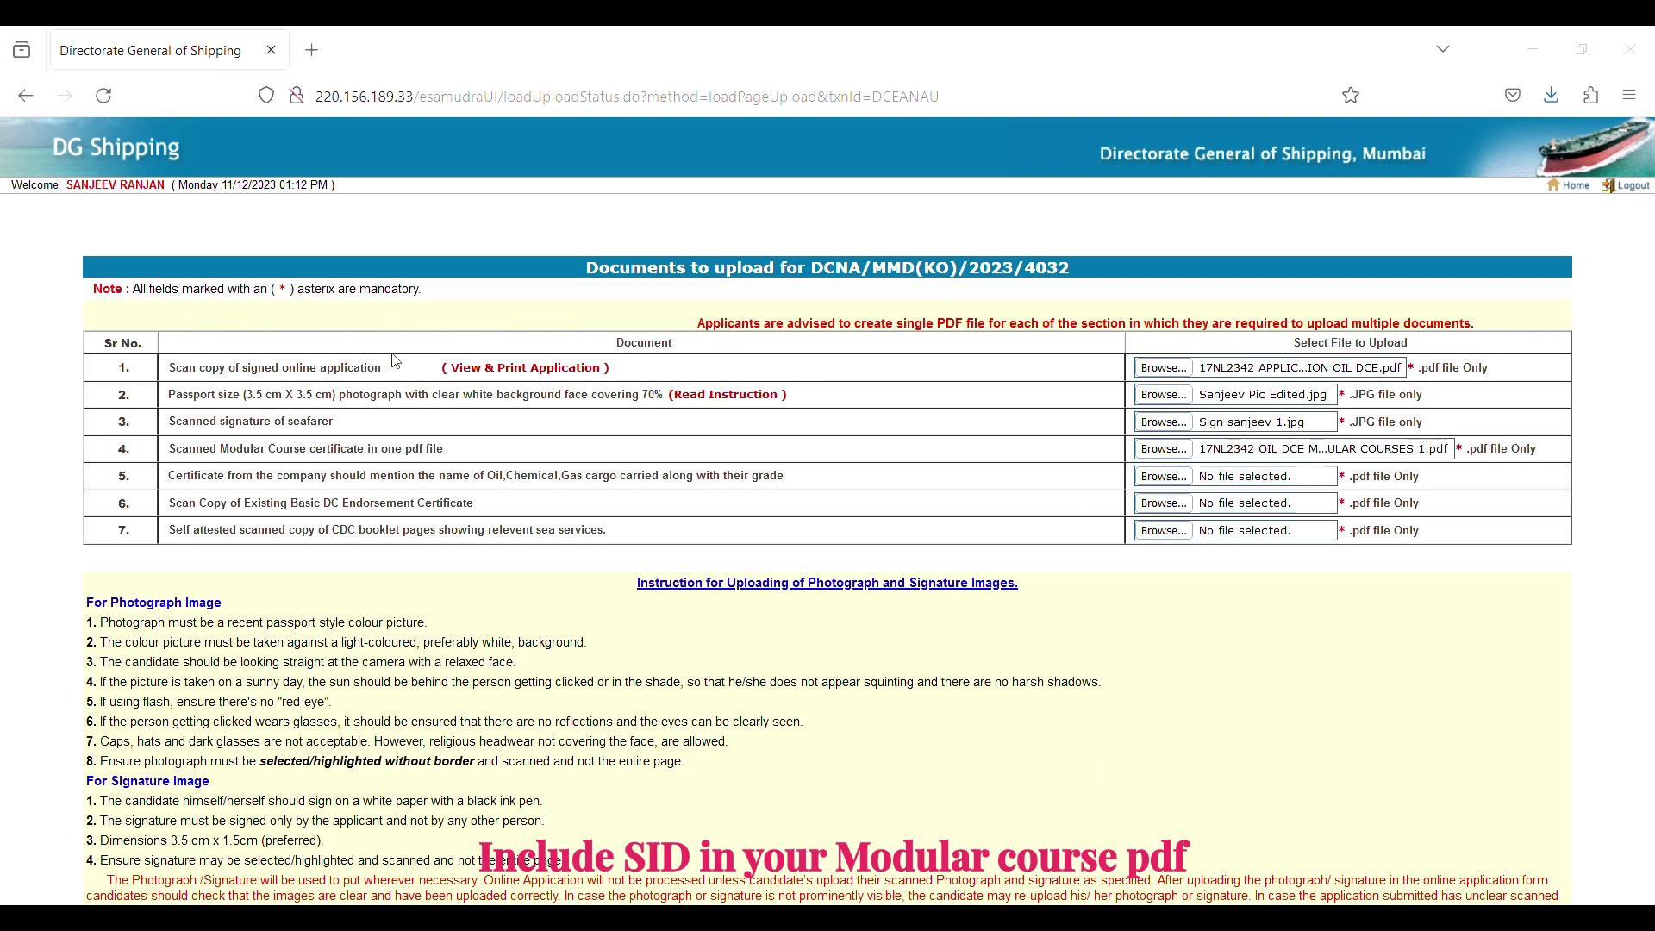
key(Return)
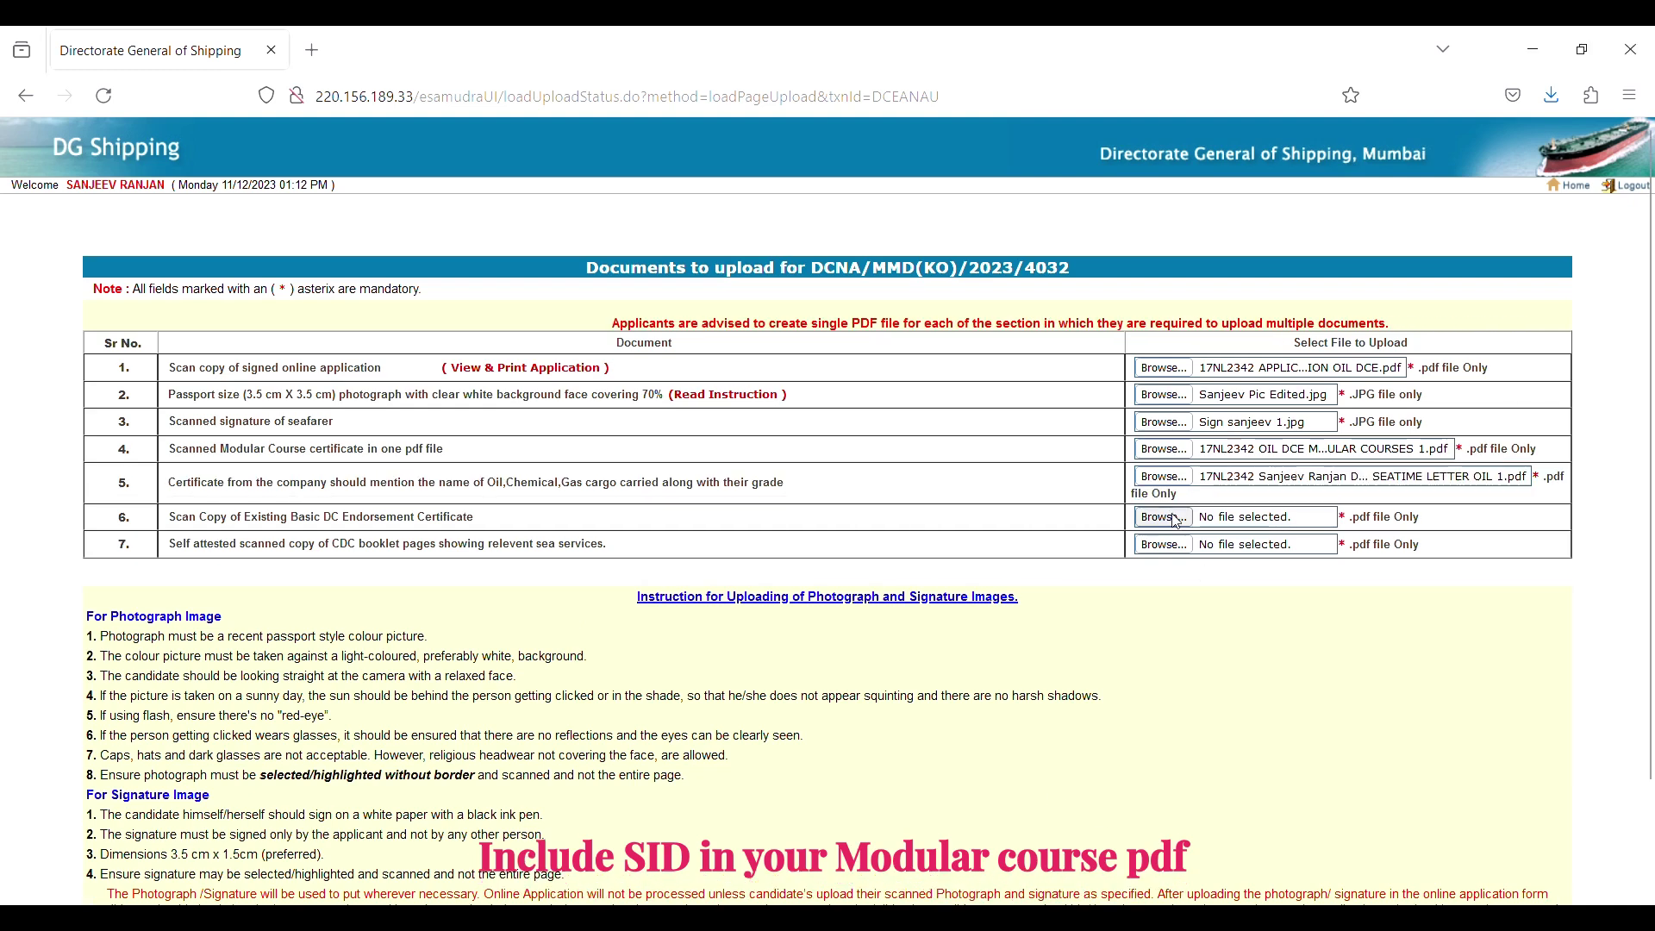
click(1177, 520)
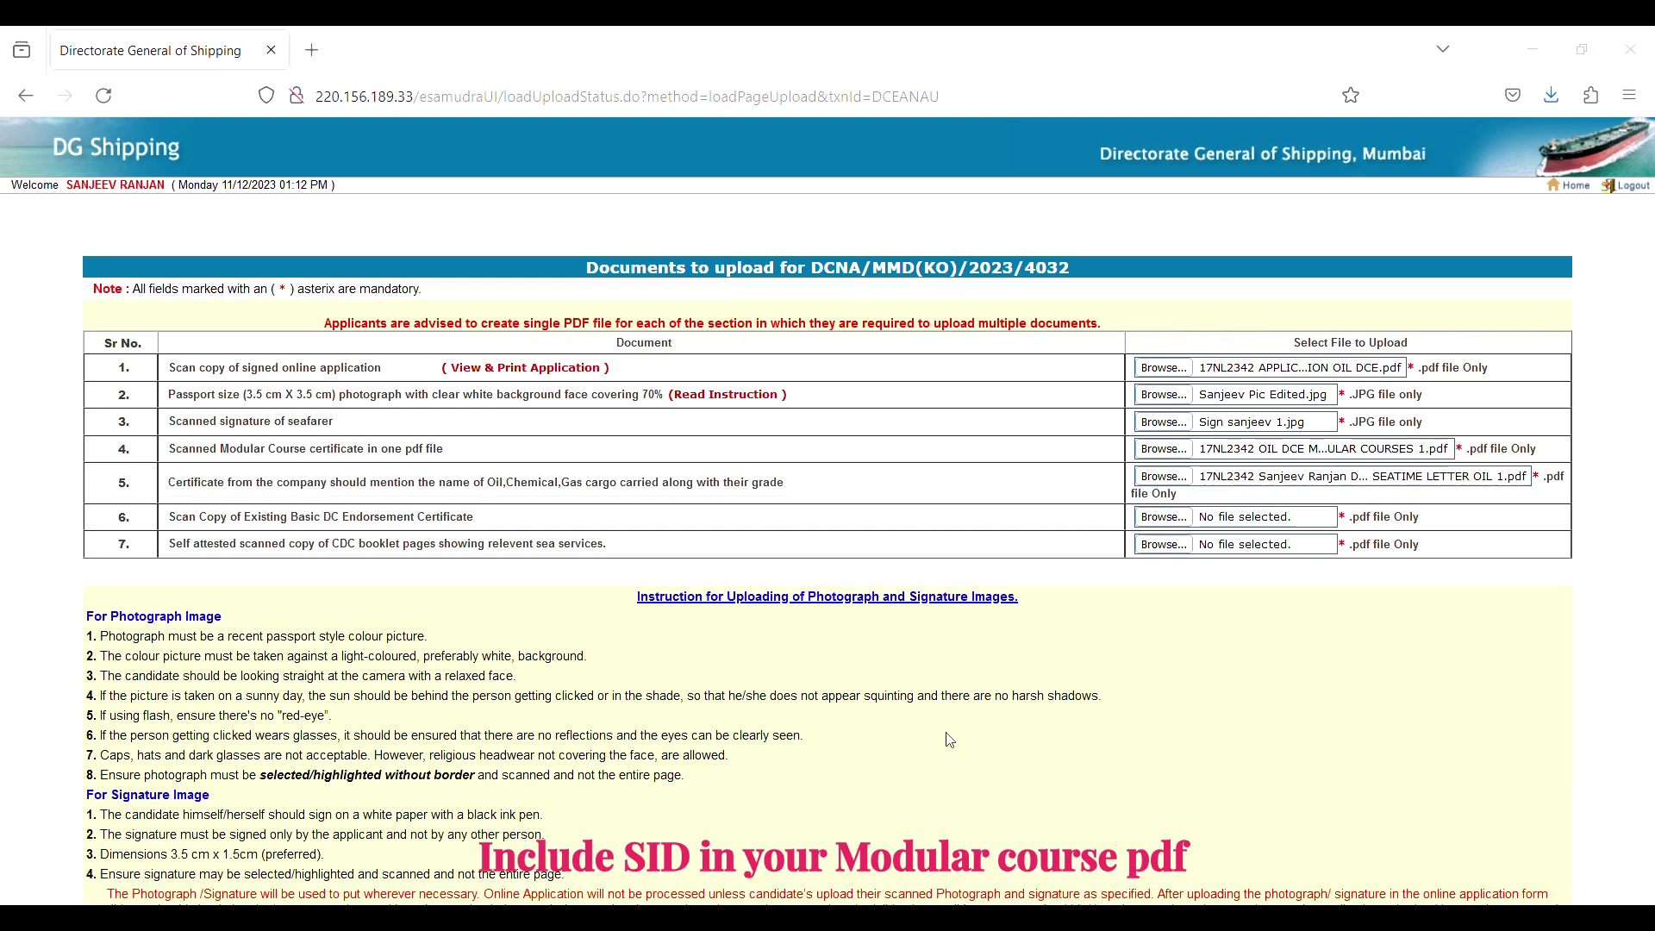
key(Return)
key(Return)
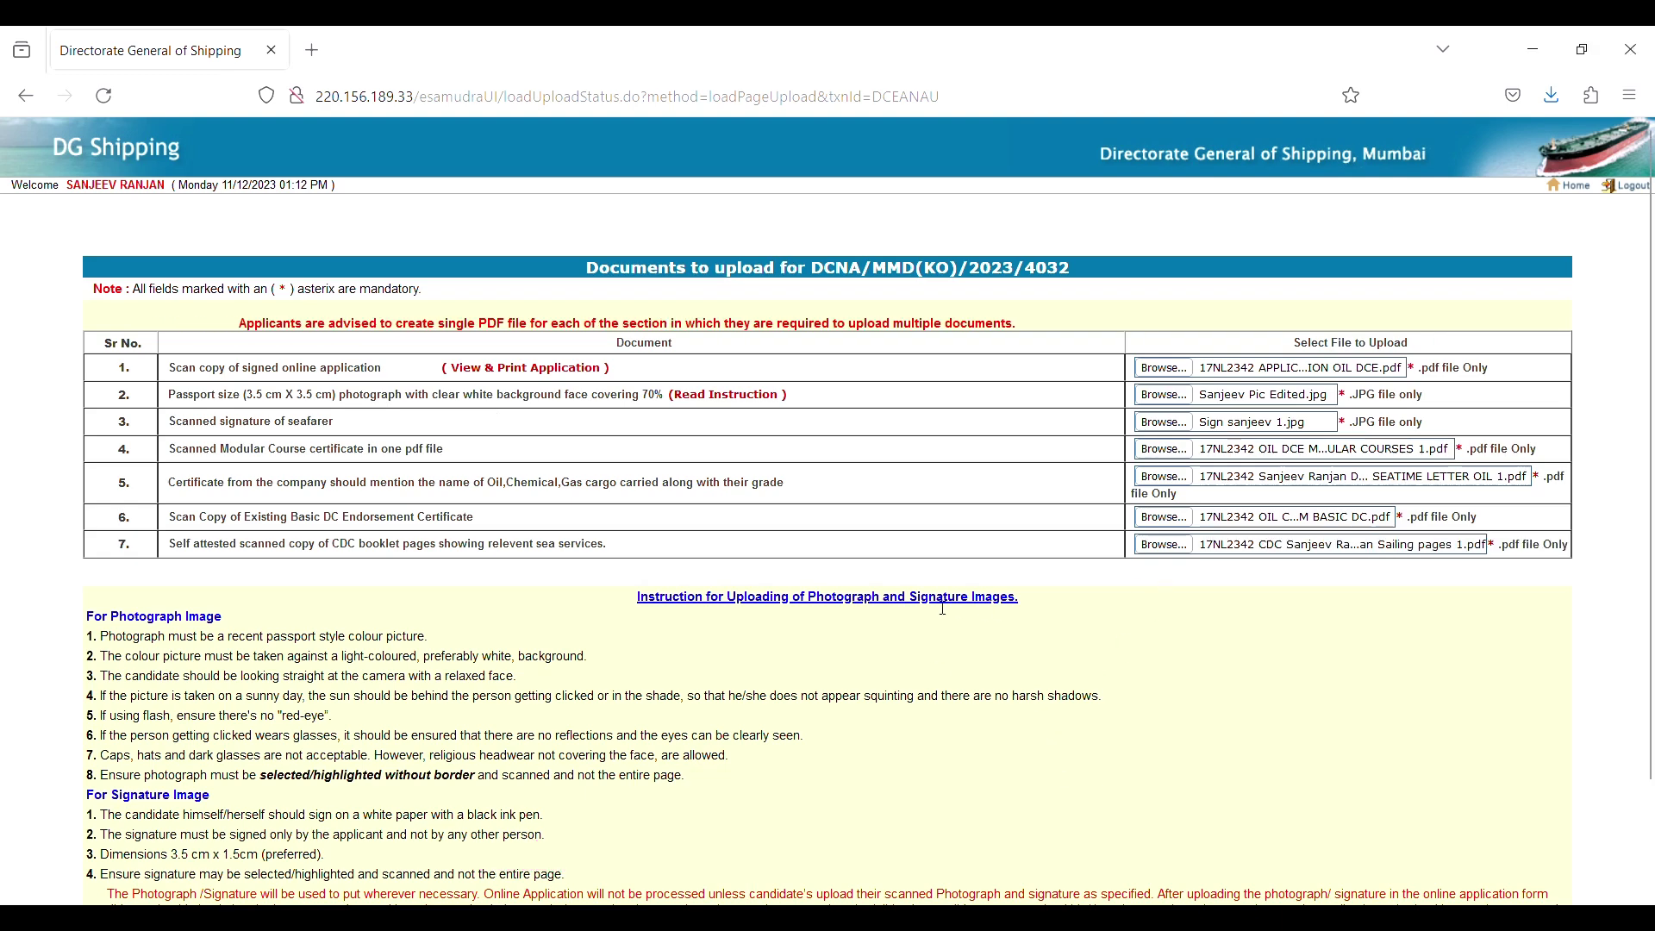
scroll(934, 602, down, 3)
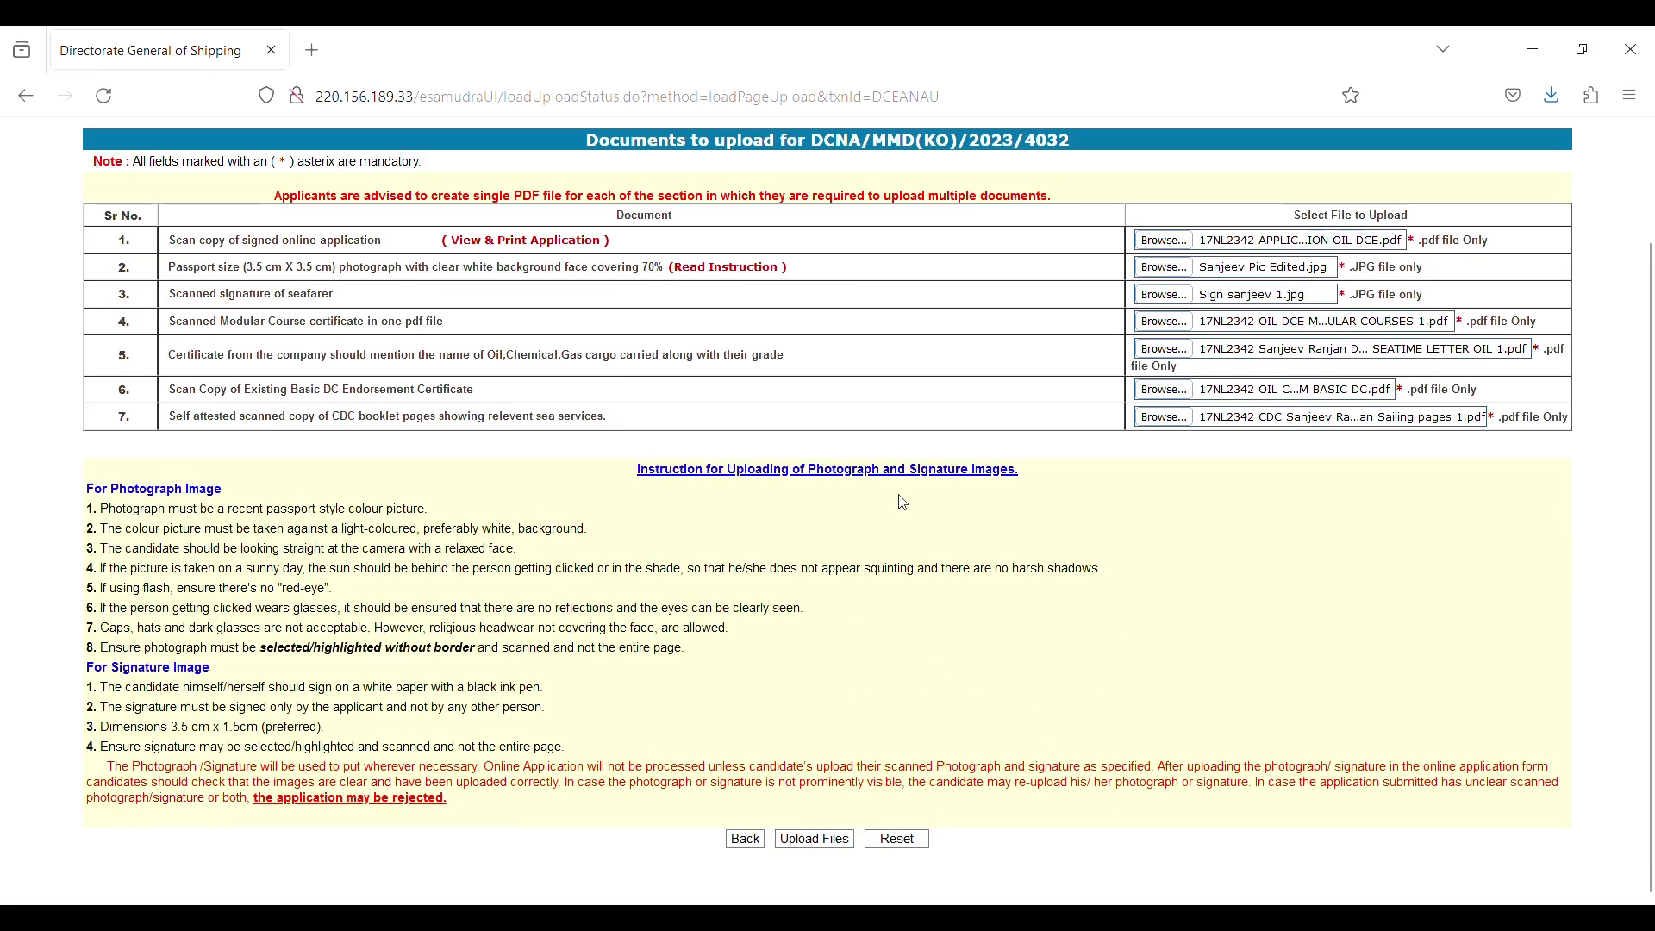
Upload all seven chosen documents and confirm each is dated 11-DEC-2023.
click(825, 839)
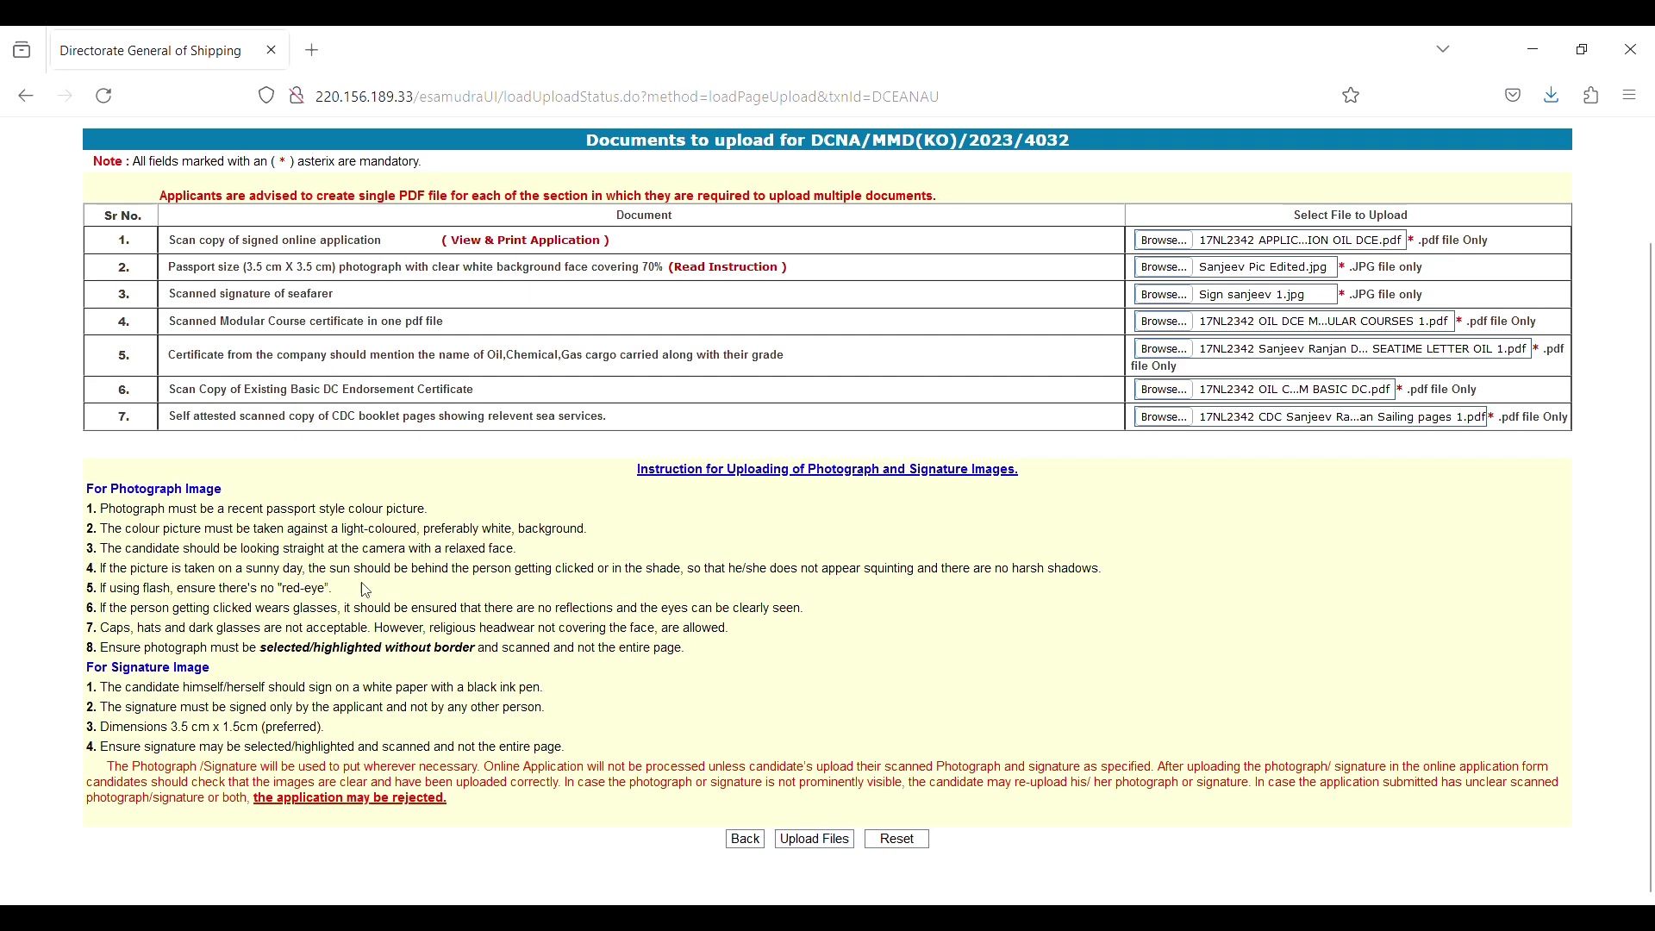
click(810, 843)
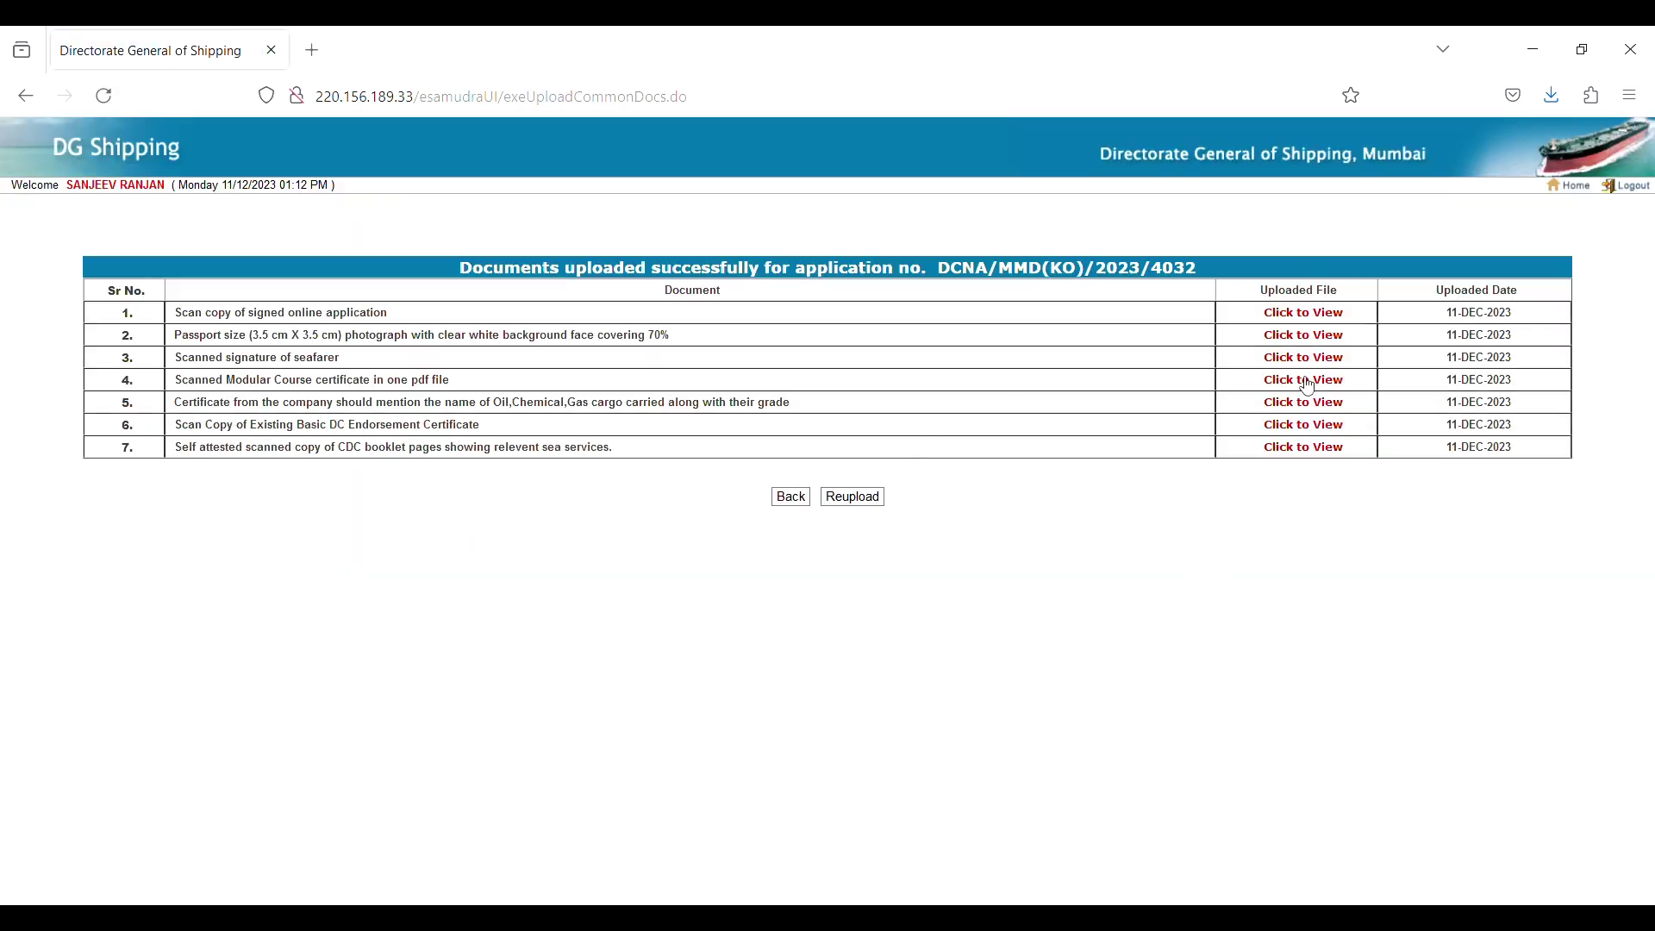
View two of the uploaded documents, then return to the portal home page.
click(1304, 312)
click(1296, 426)
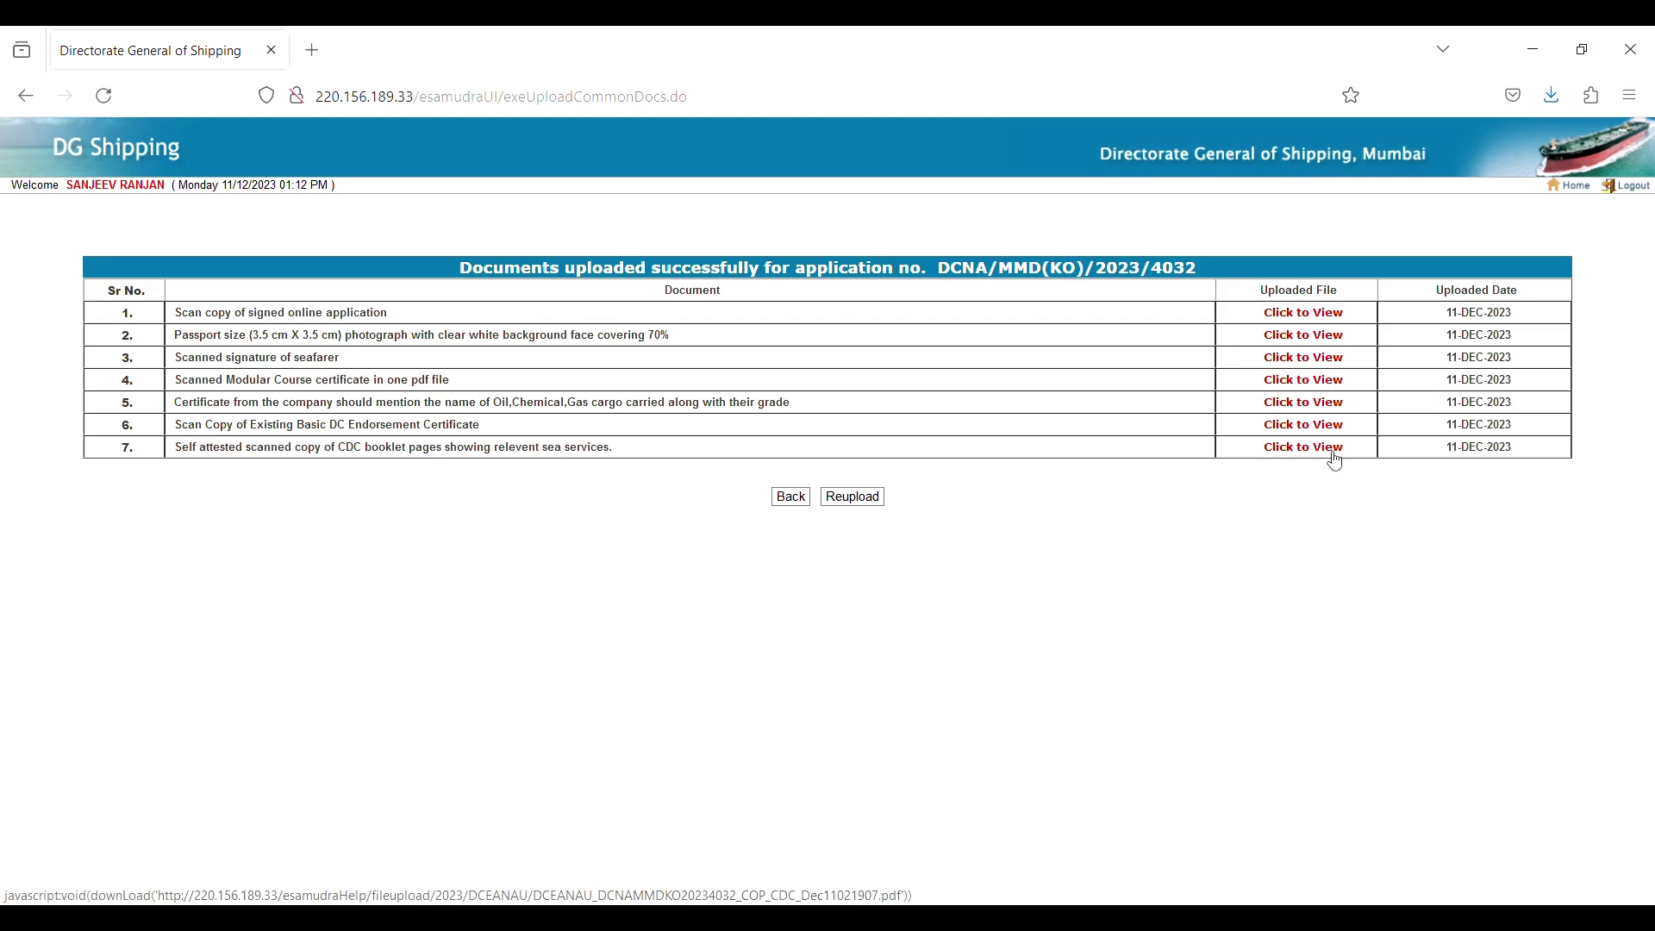
click(1569, 186)
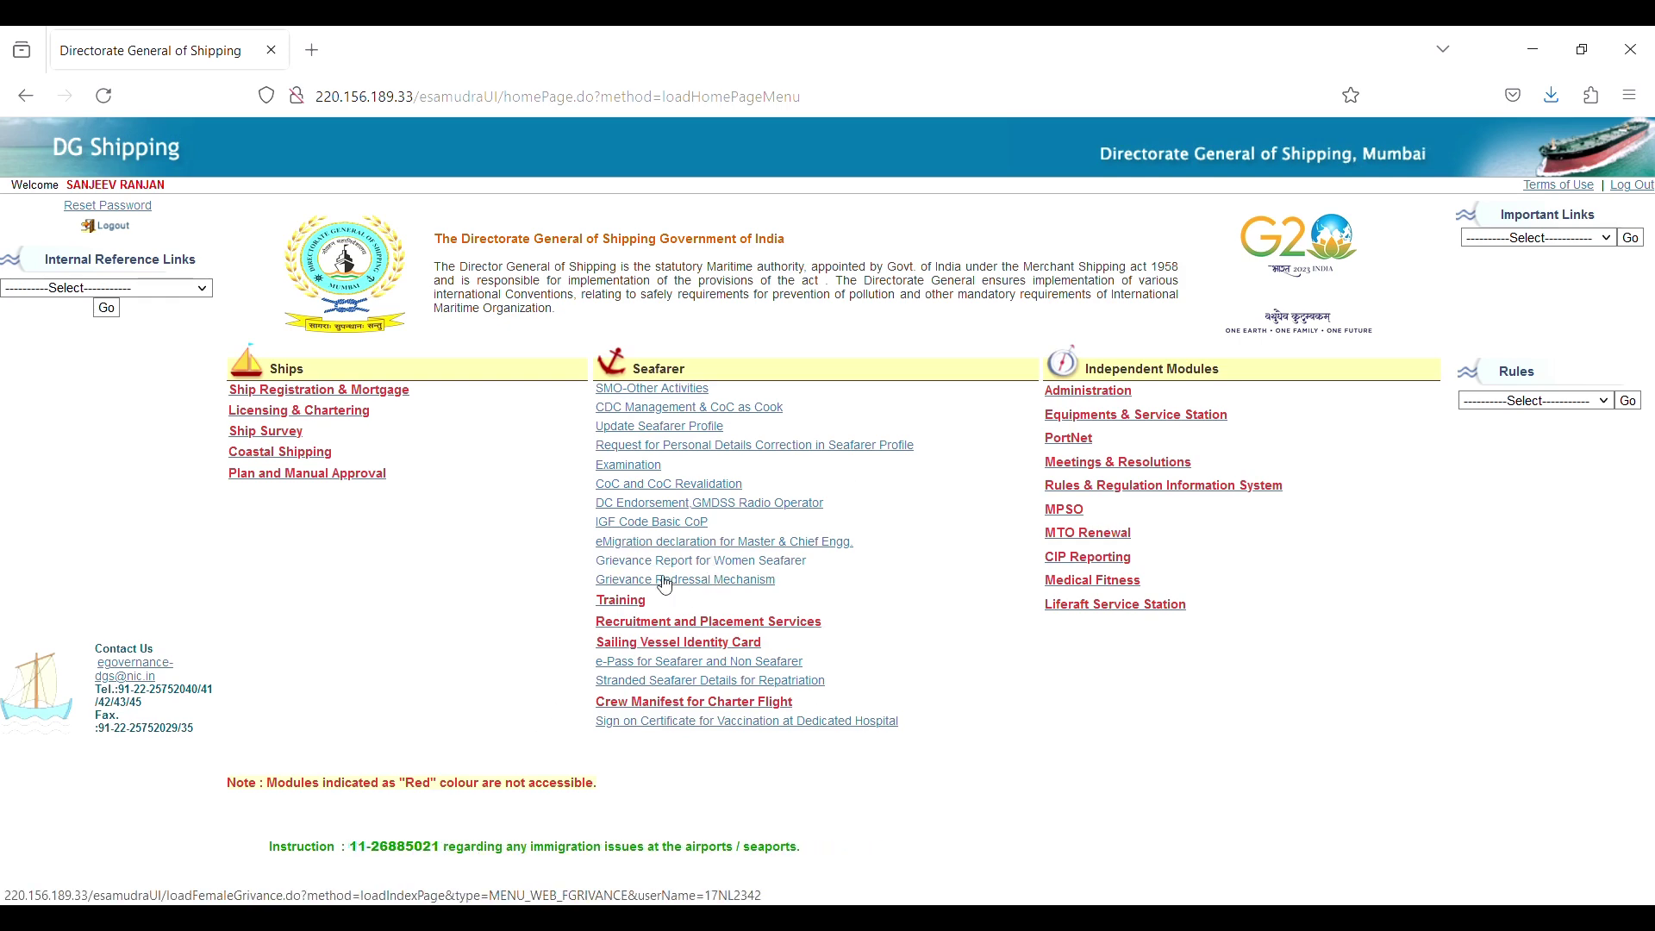
Confirm both DC Endorsement applications show New Application Received, then log out.
click(684, 511)
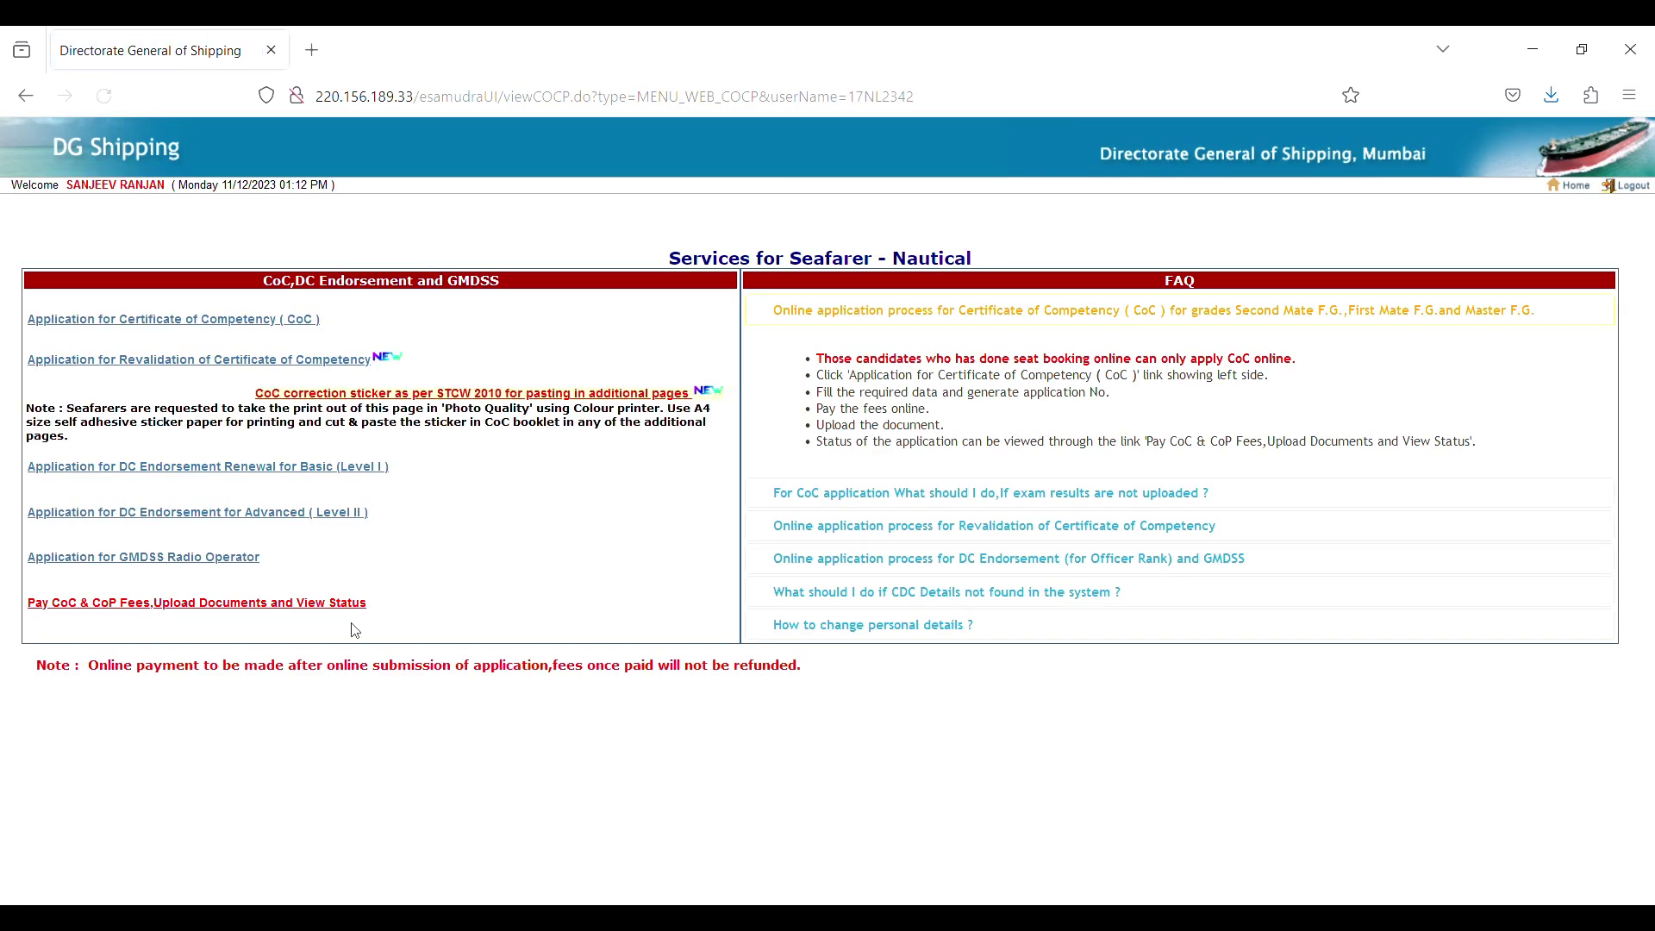
click(298, 602)
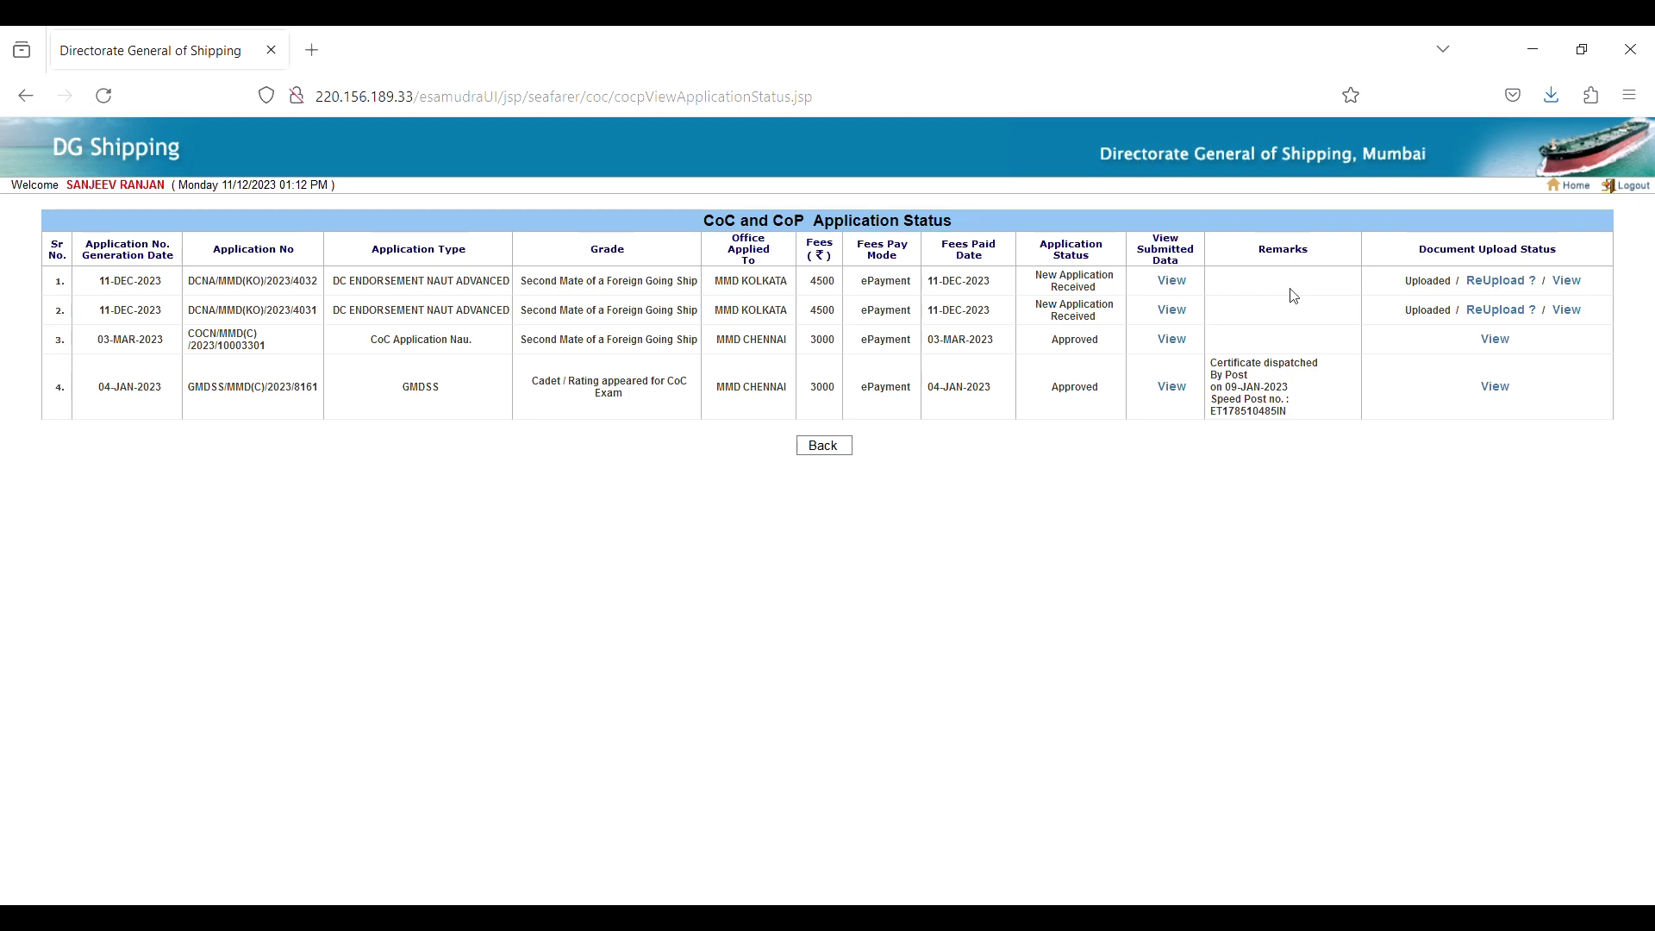
click(823, 445)
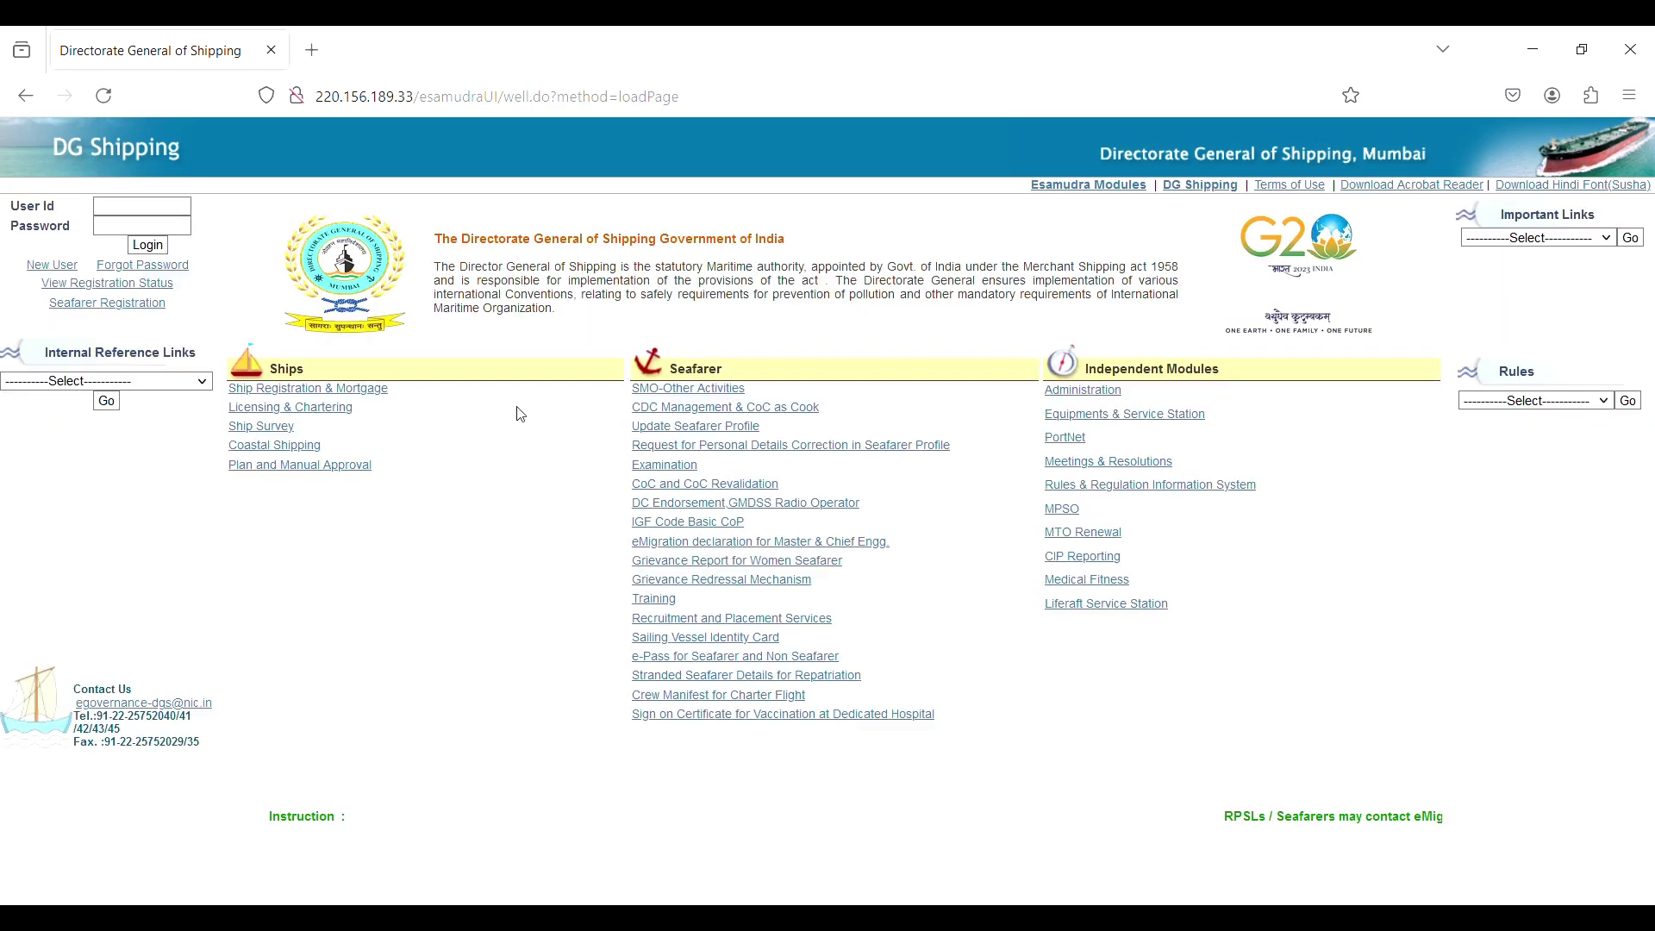
Log back in with saved credentials and open the CoC & CoP application status page.
click(135, 220)
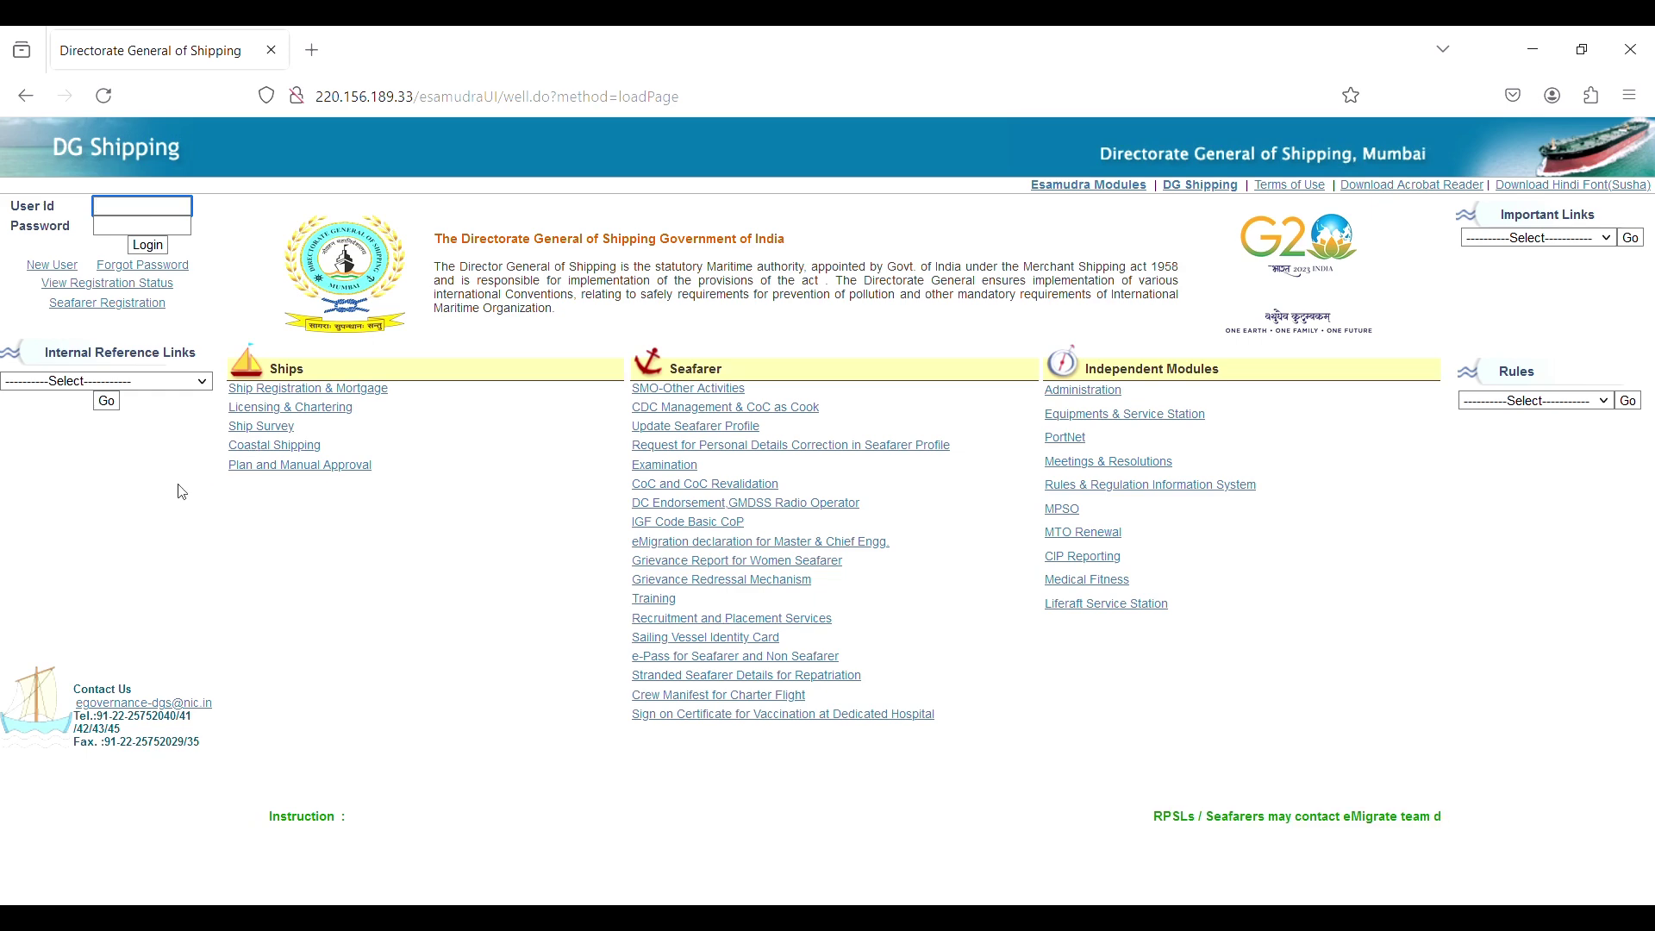
click(154, 247)
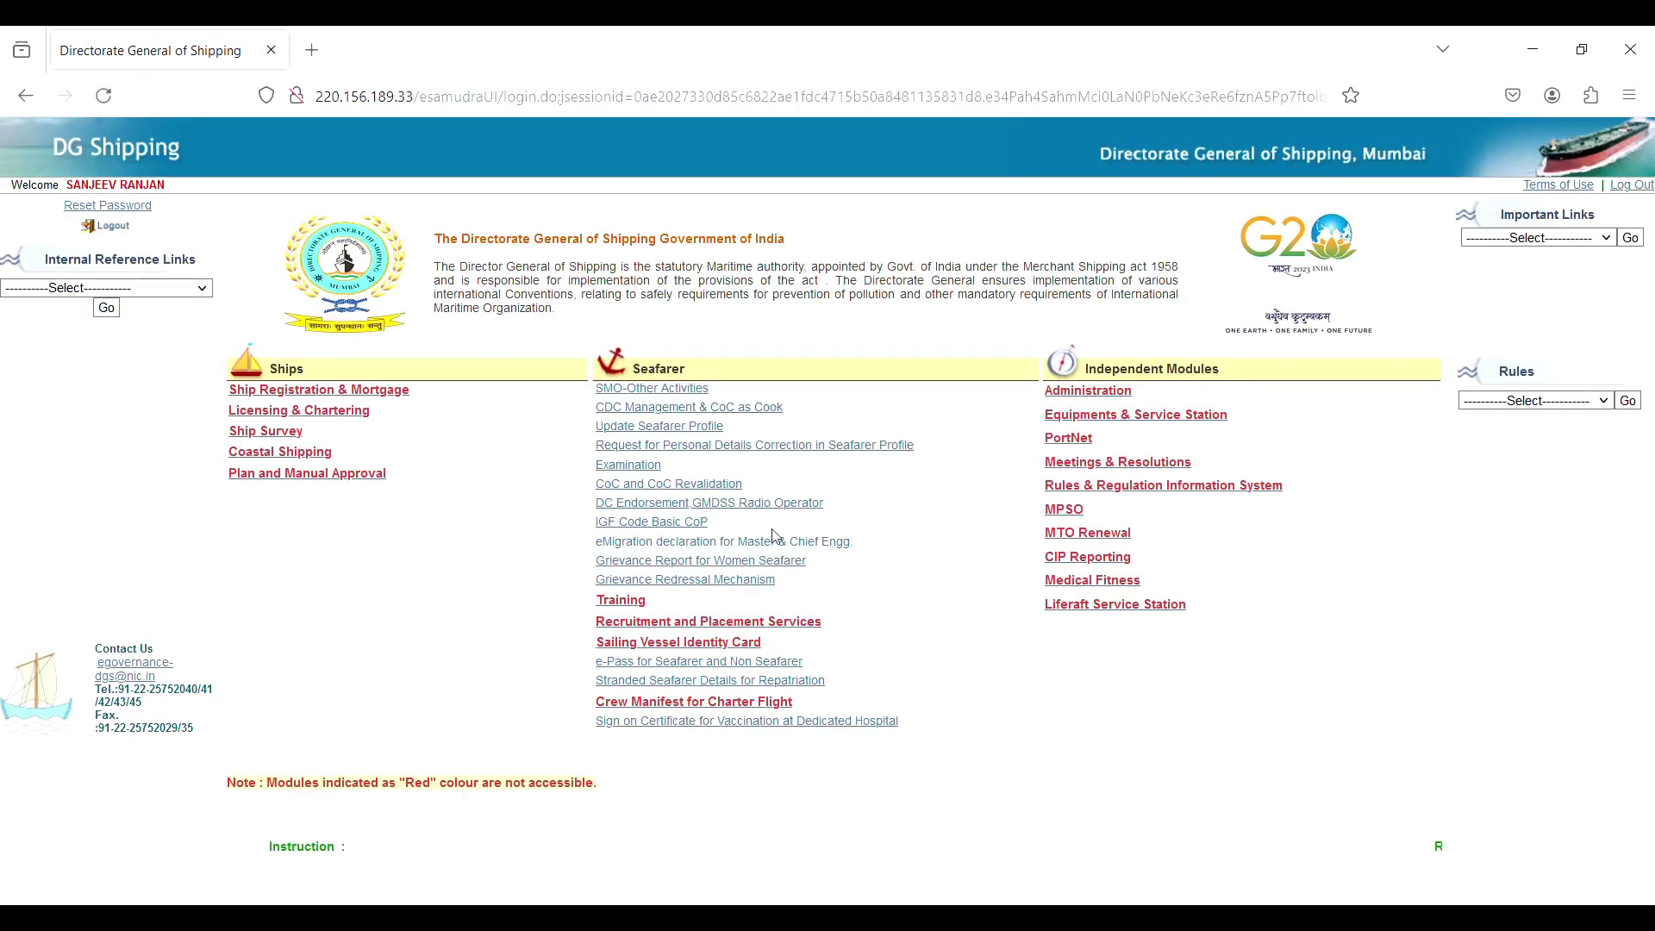
click(675, 518)
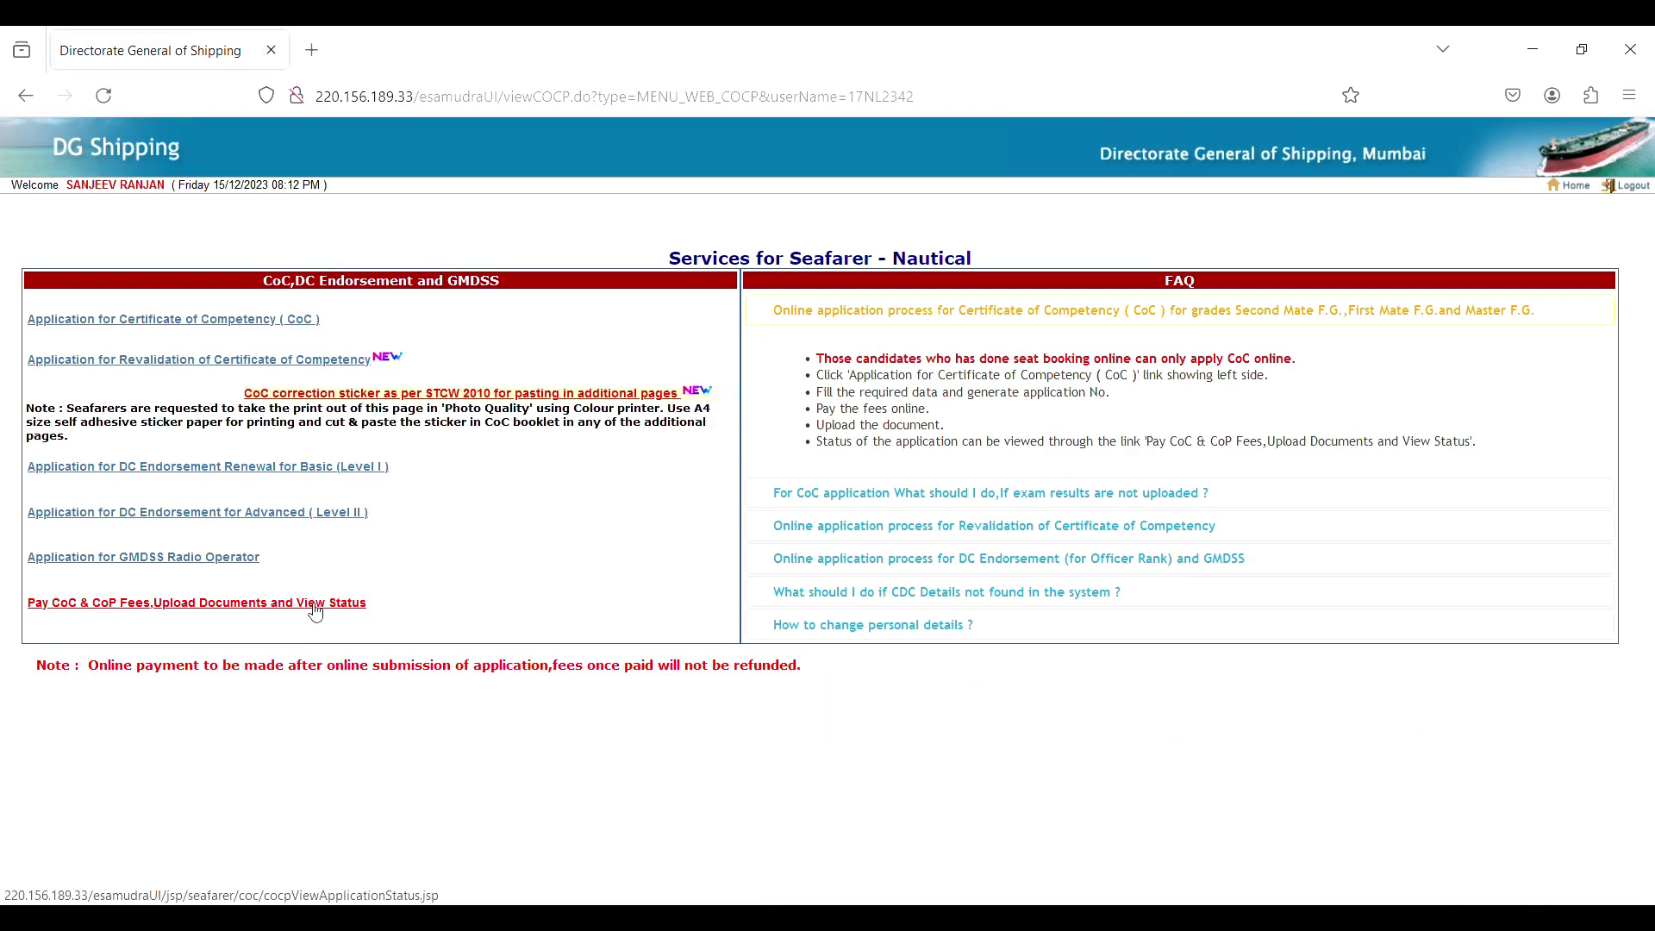
click(313, 606)
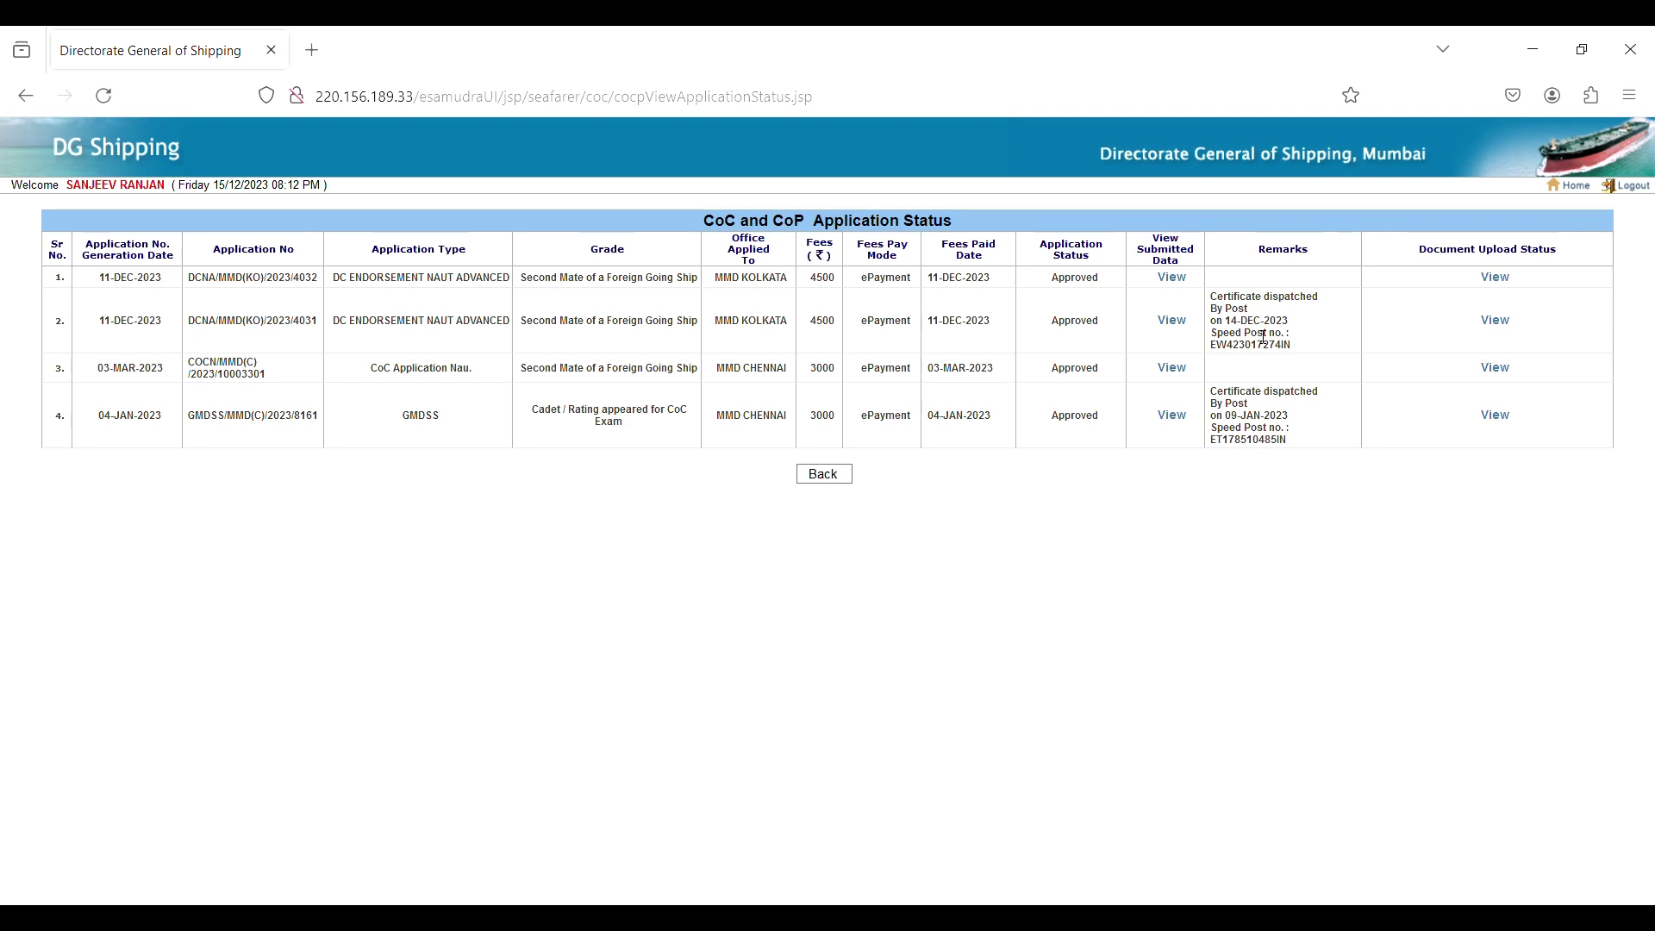
In a new tab, search Google for 'indos checker' and open DG Shipping's Indos Checker page.
click(312, 52)
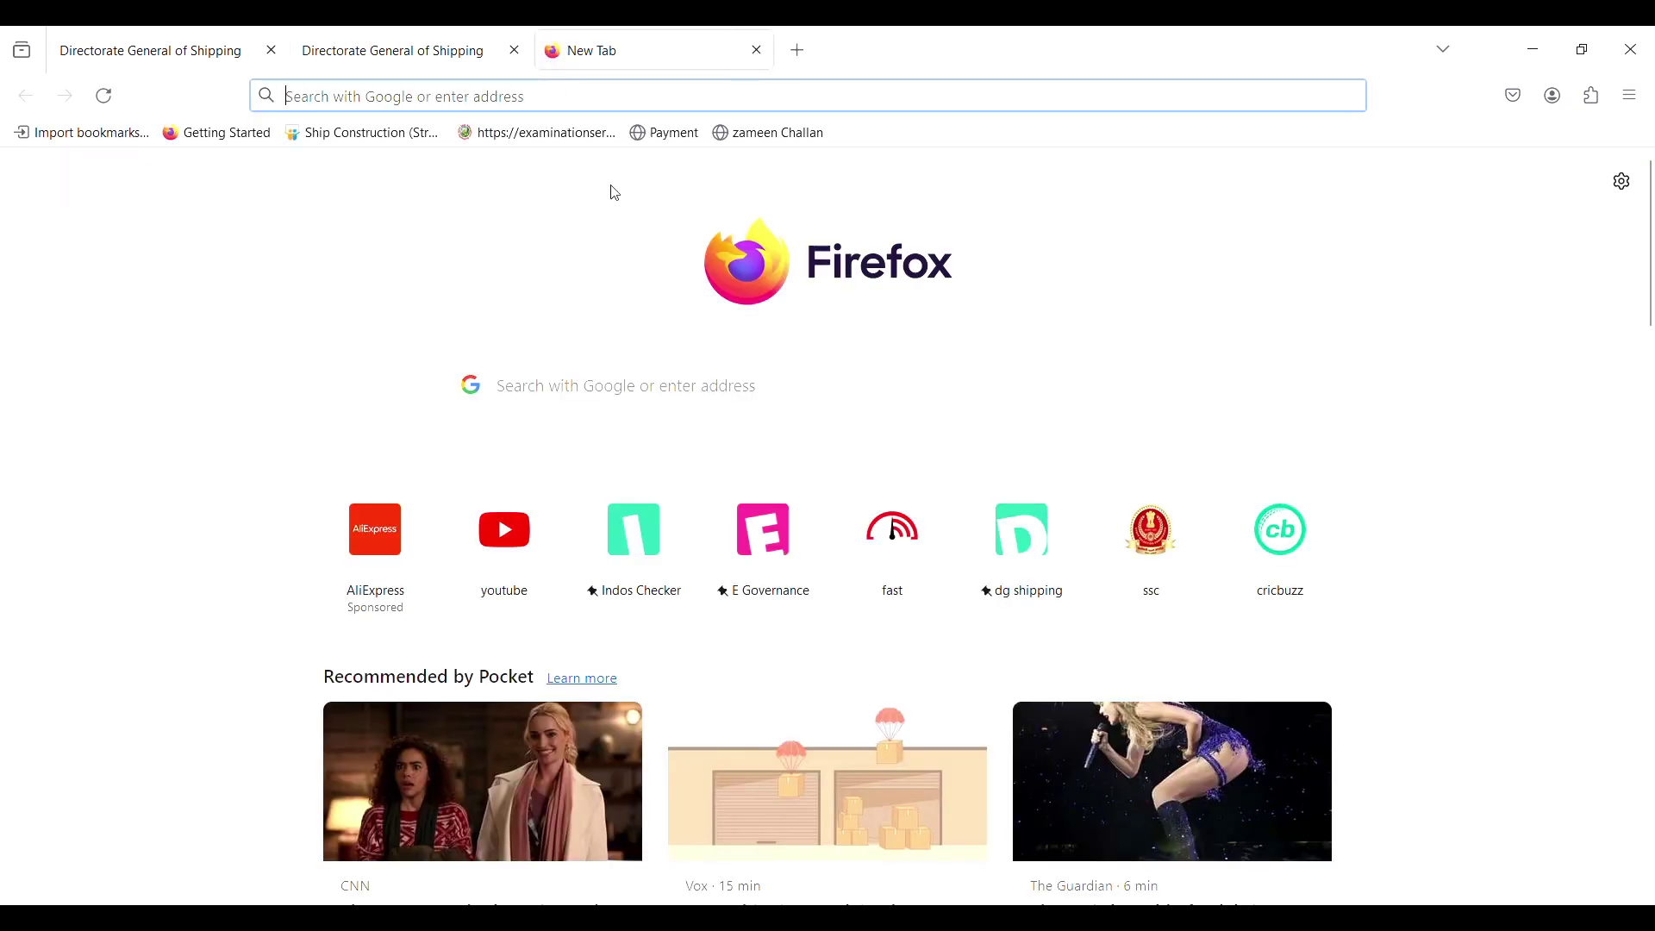
click(625, 385)
text(indos)
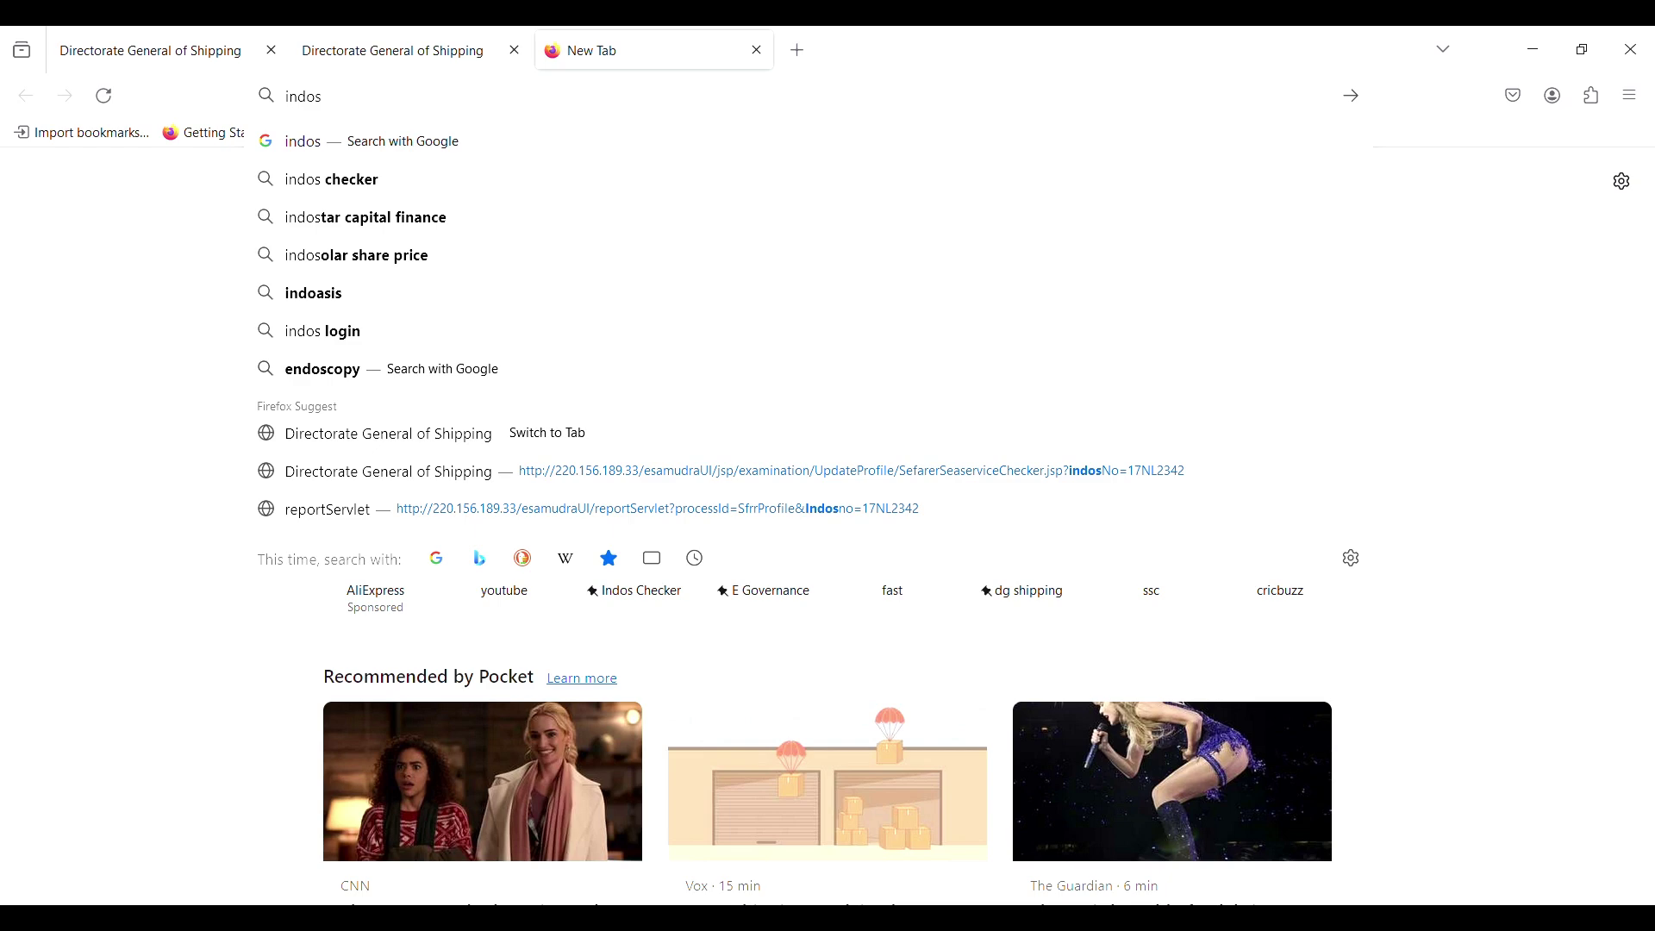
click(399, 179)
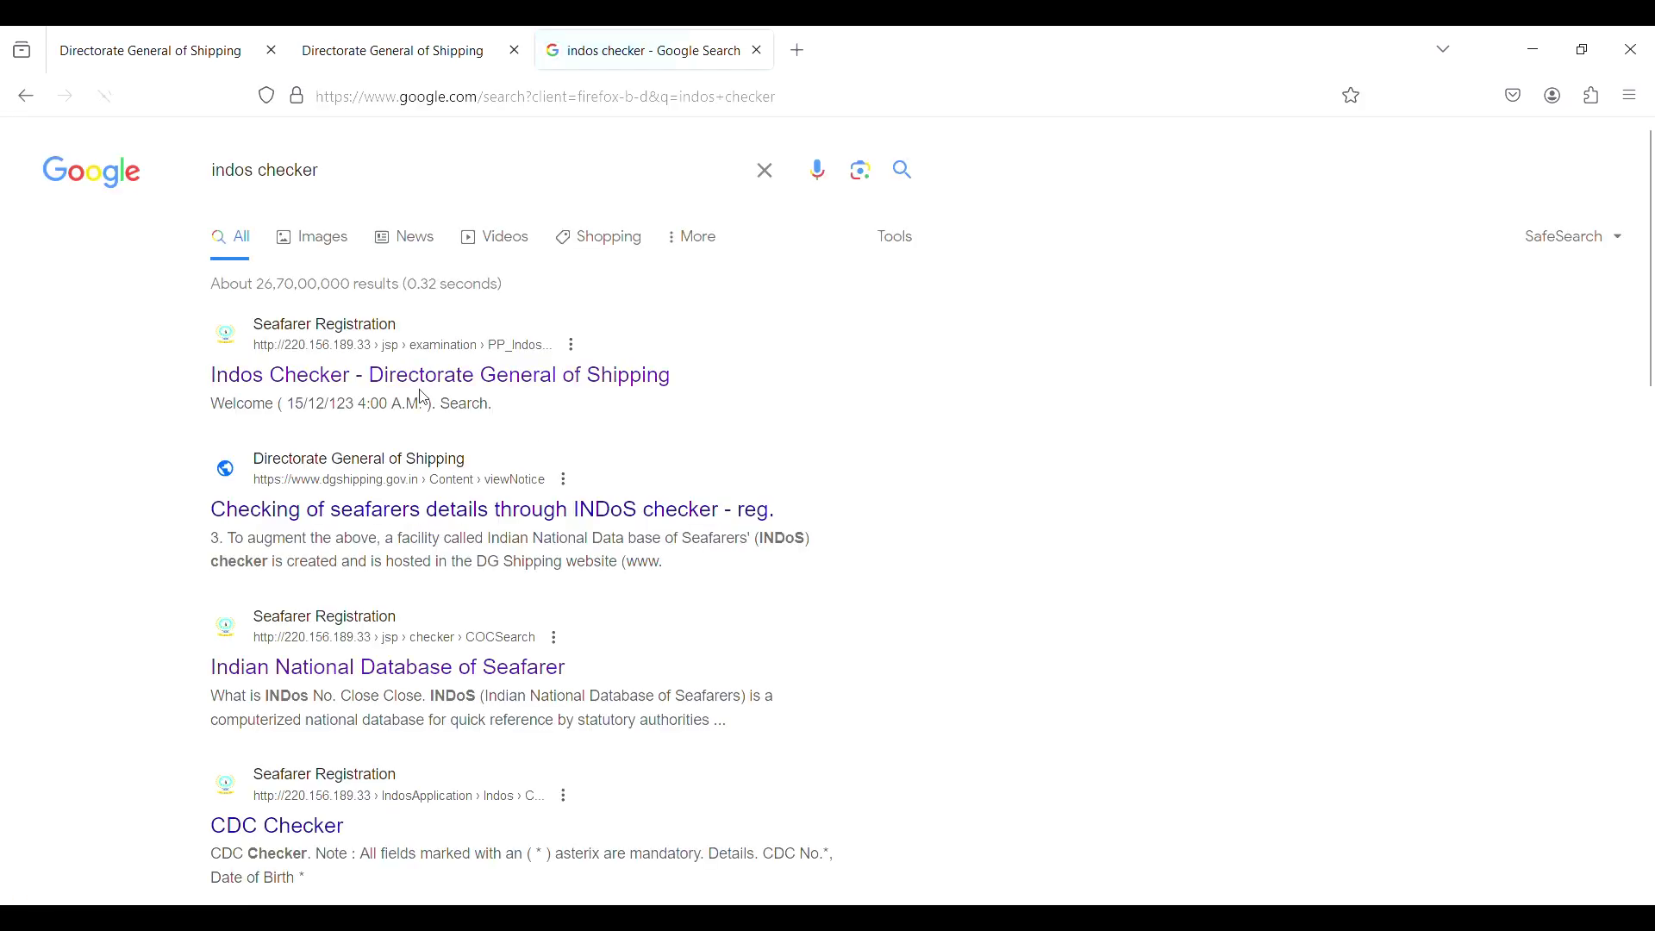
click(417, 381)
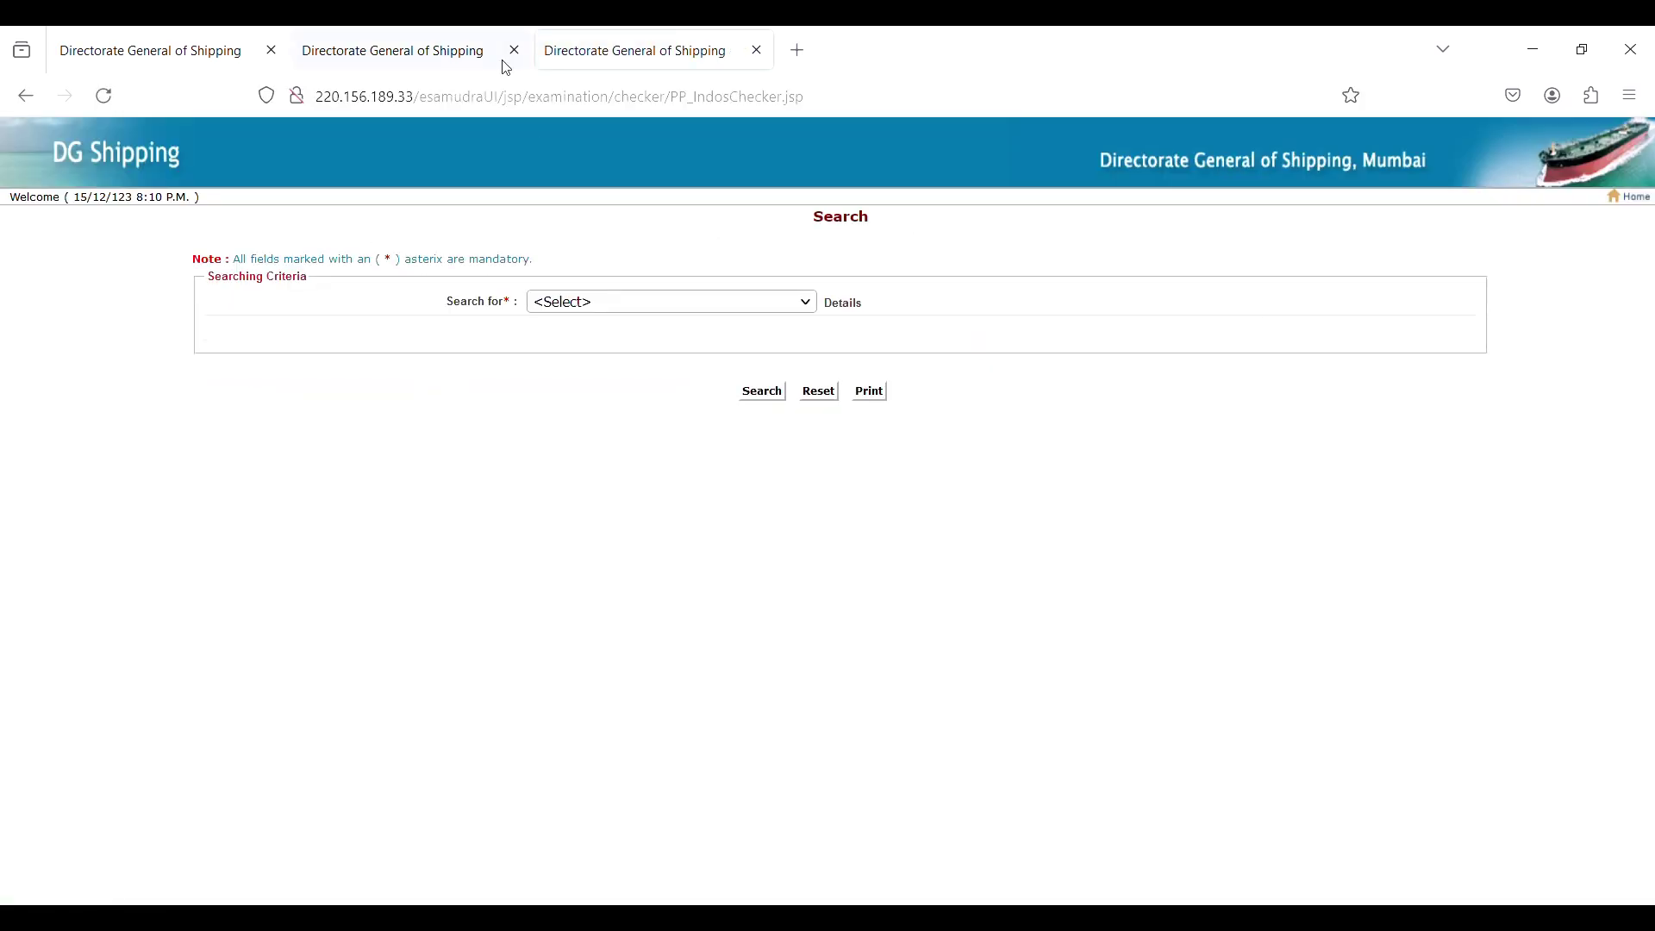
Search COP - DC Endorsement certificates using the seafarer's INDoS number and date of birth.
click(513, 51)
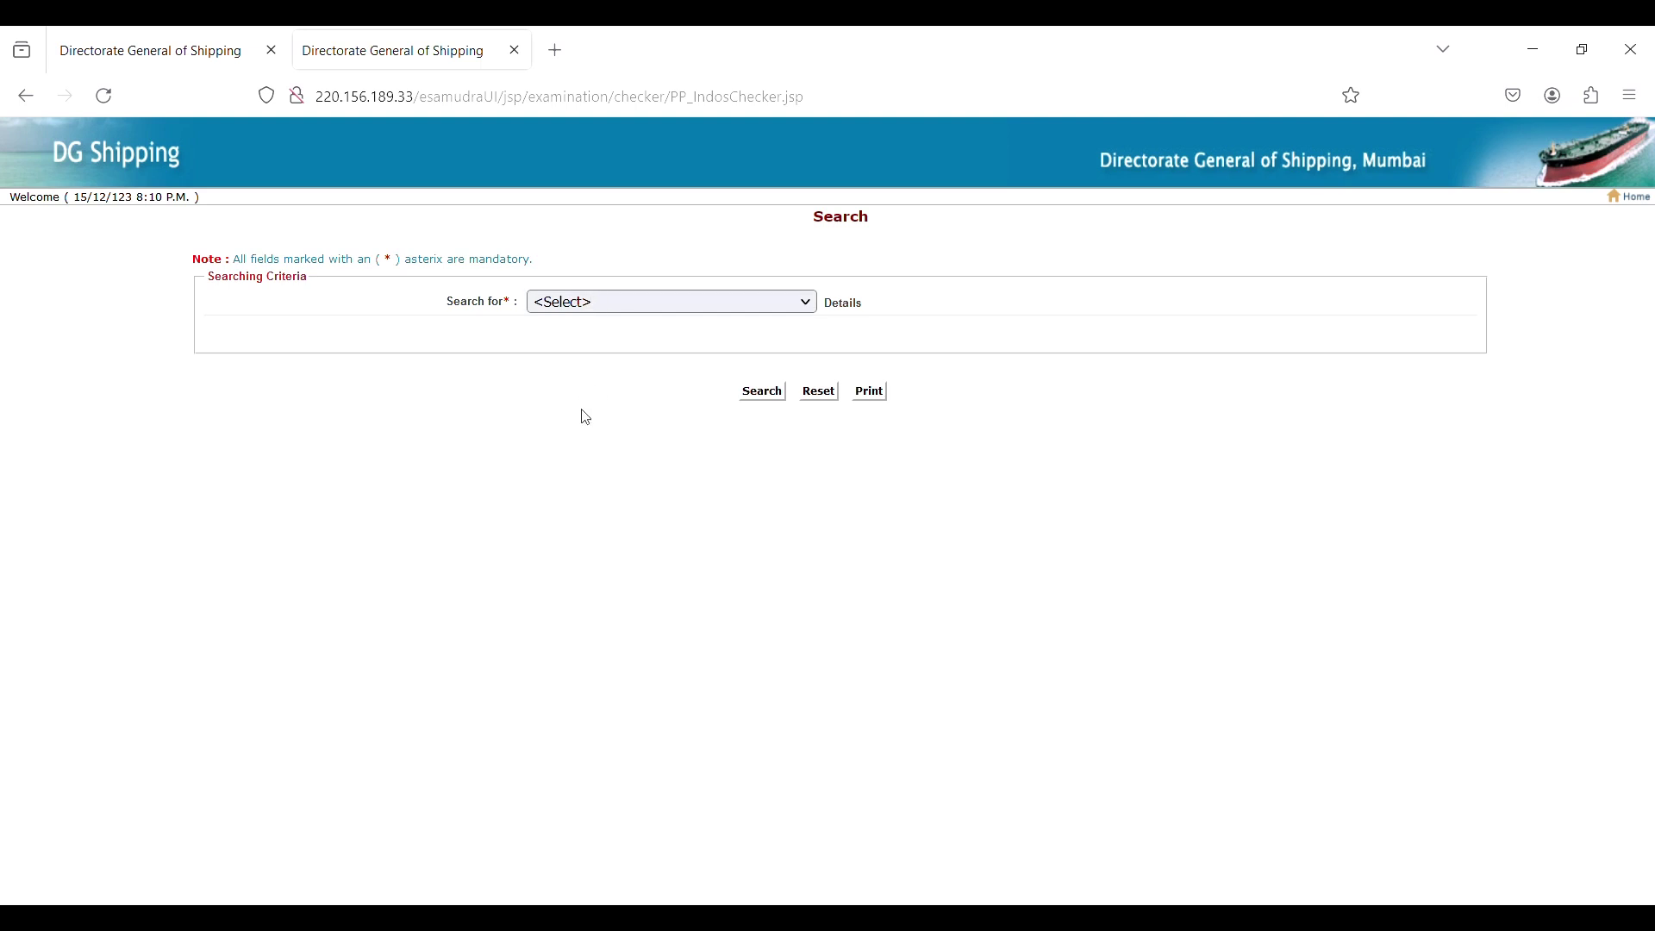
click(635, 415)
click(657, 335)
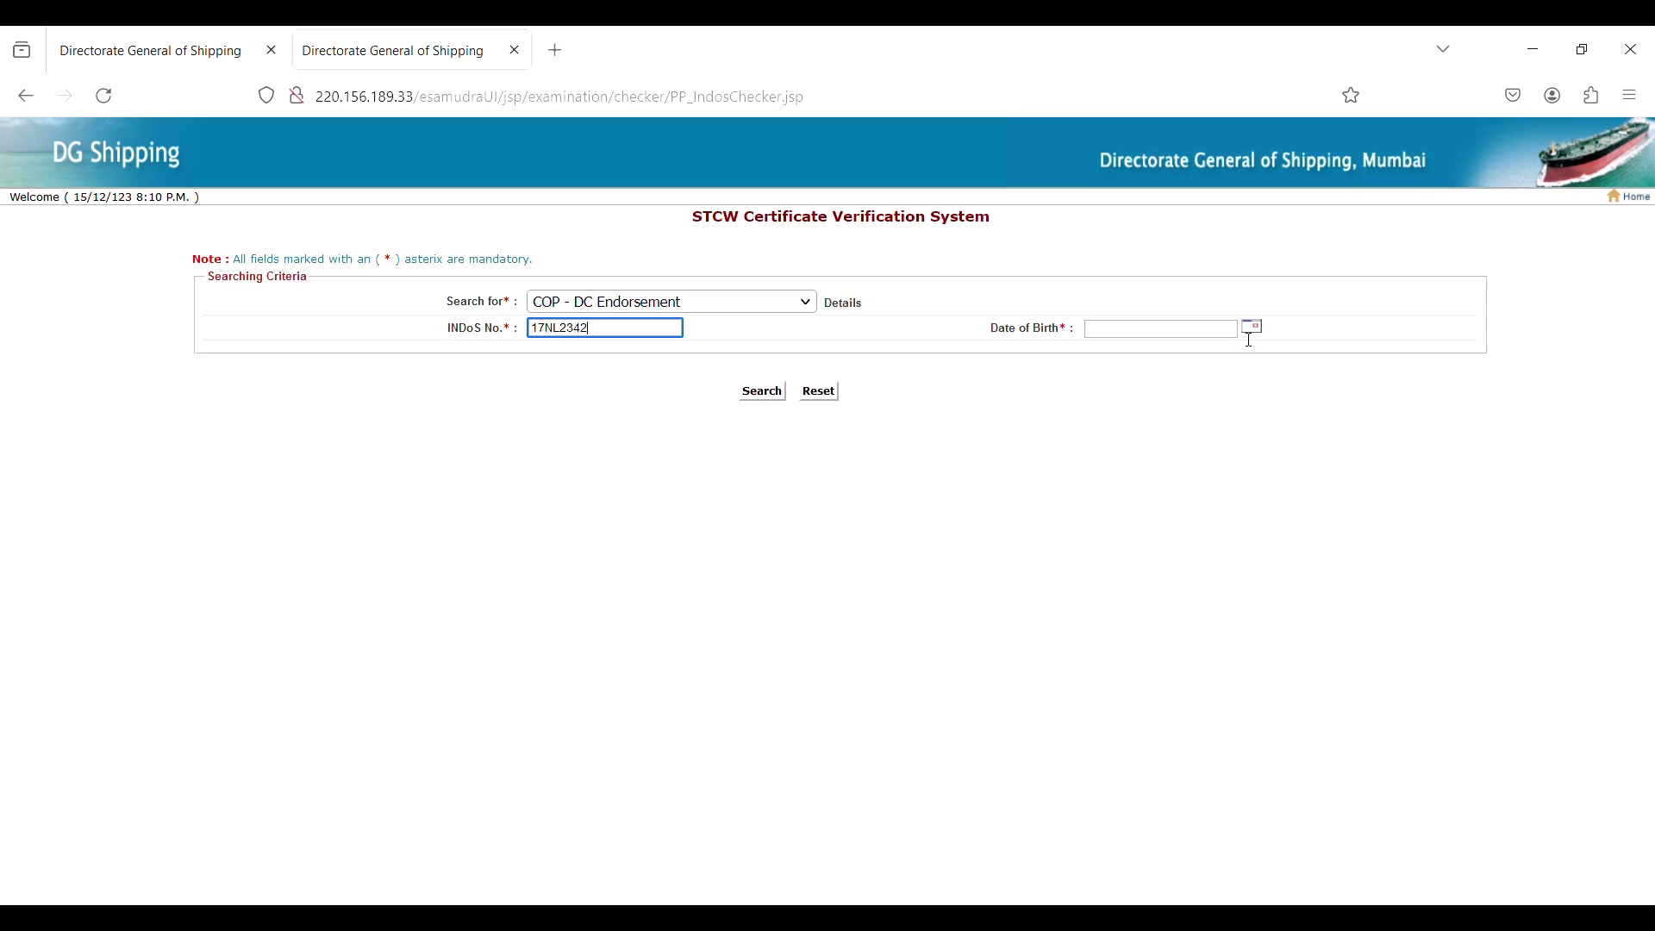
click(1251, 328)
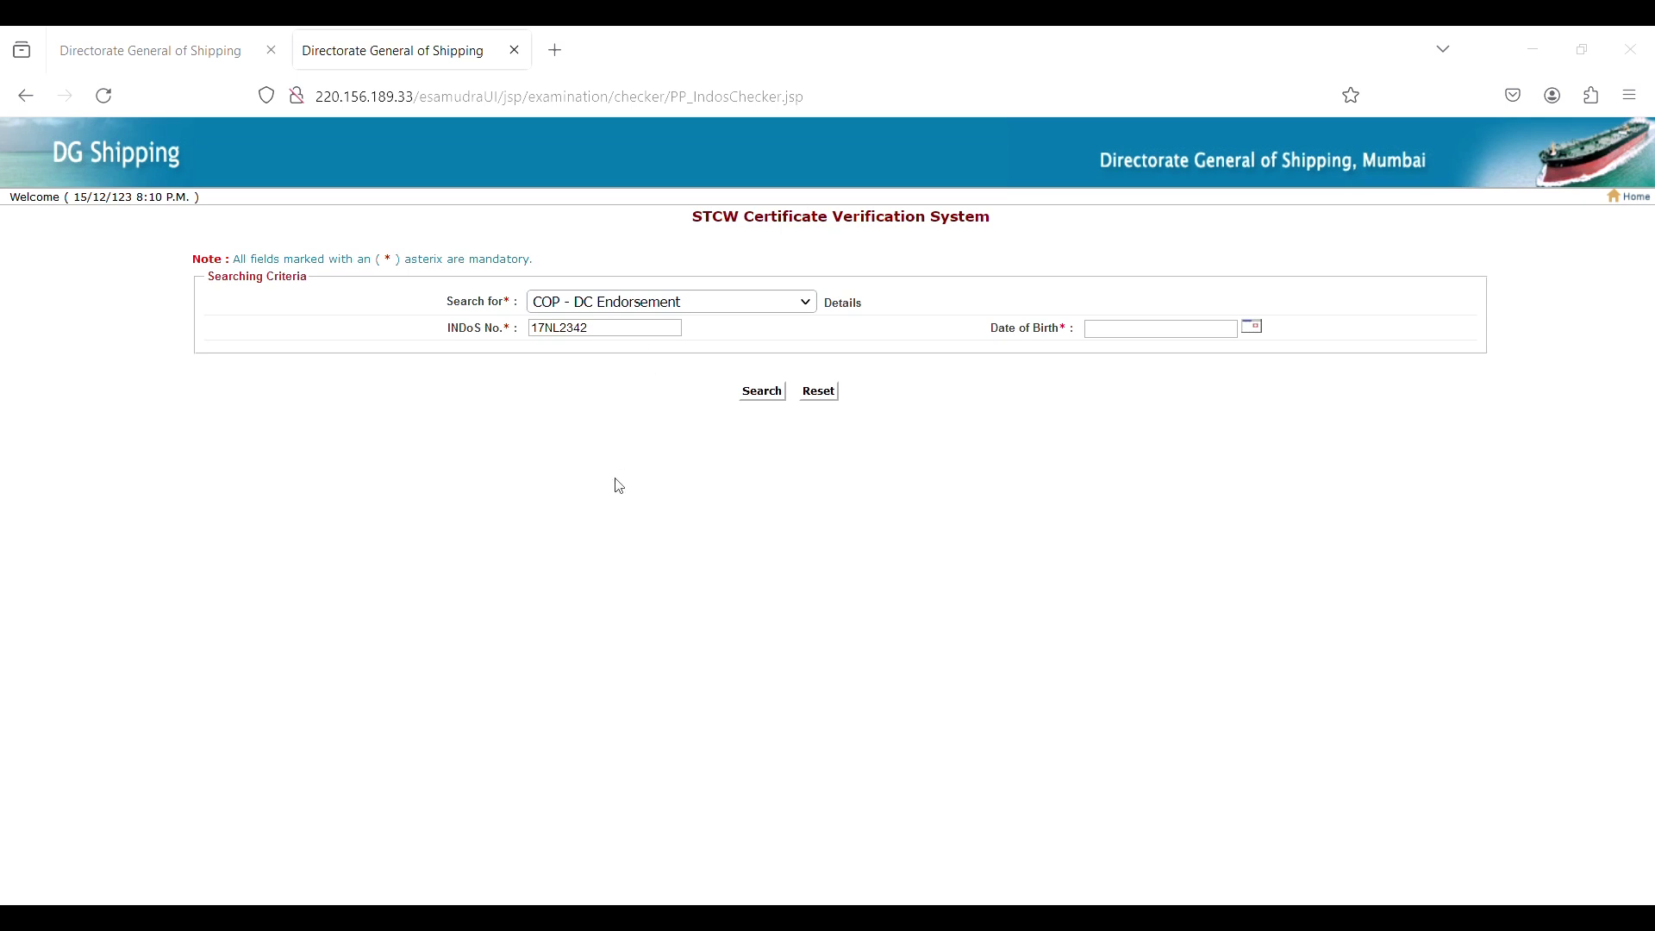
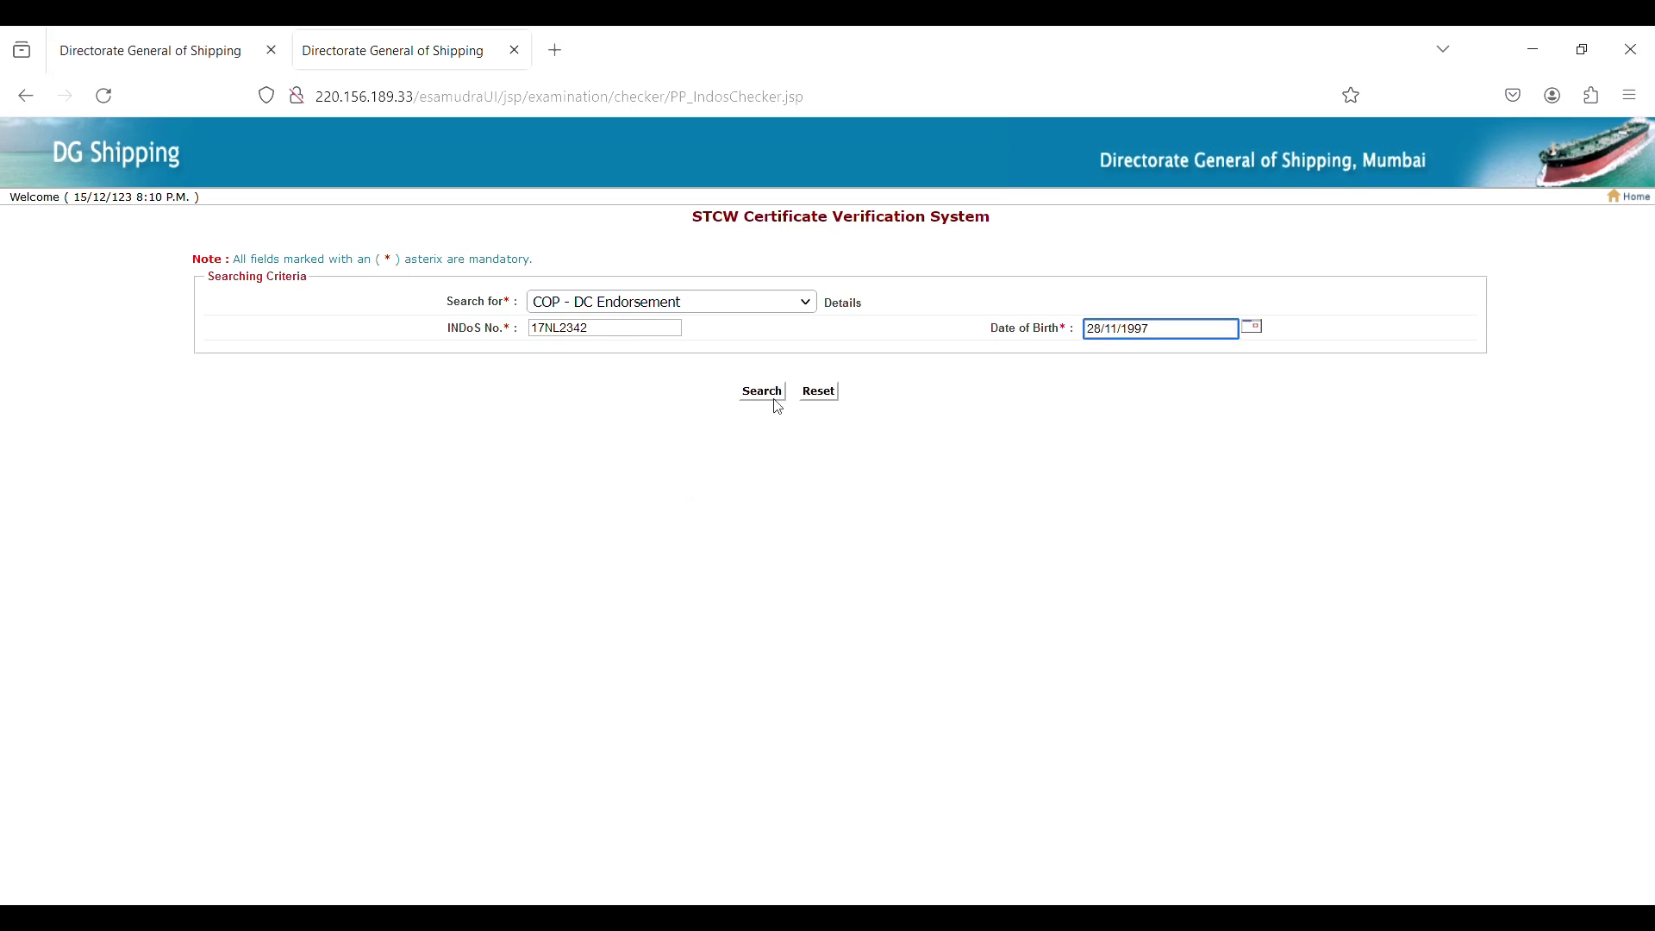
click(771, 399)
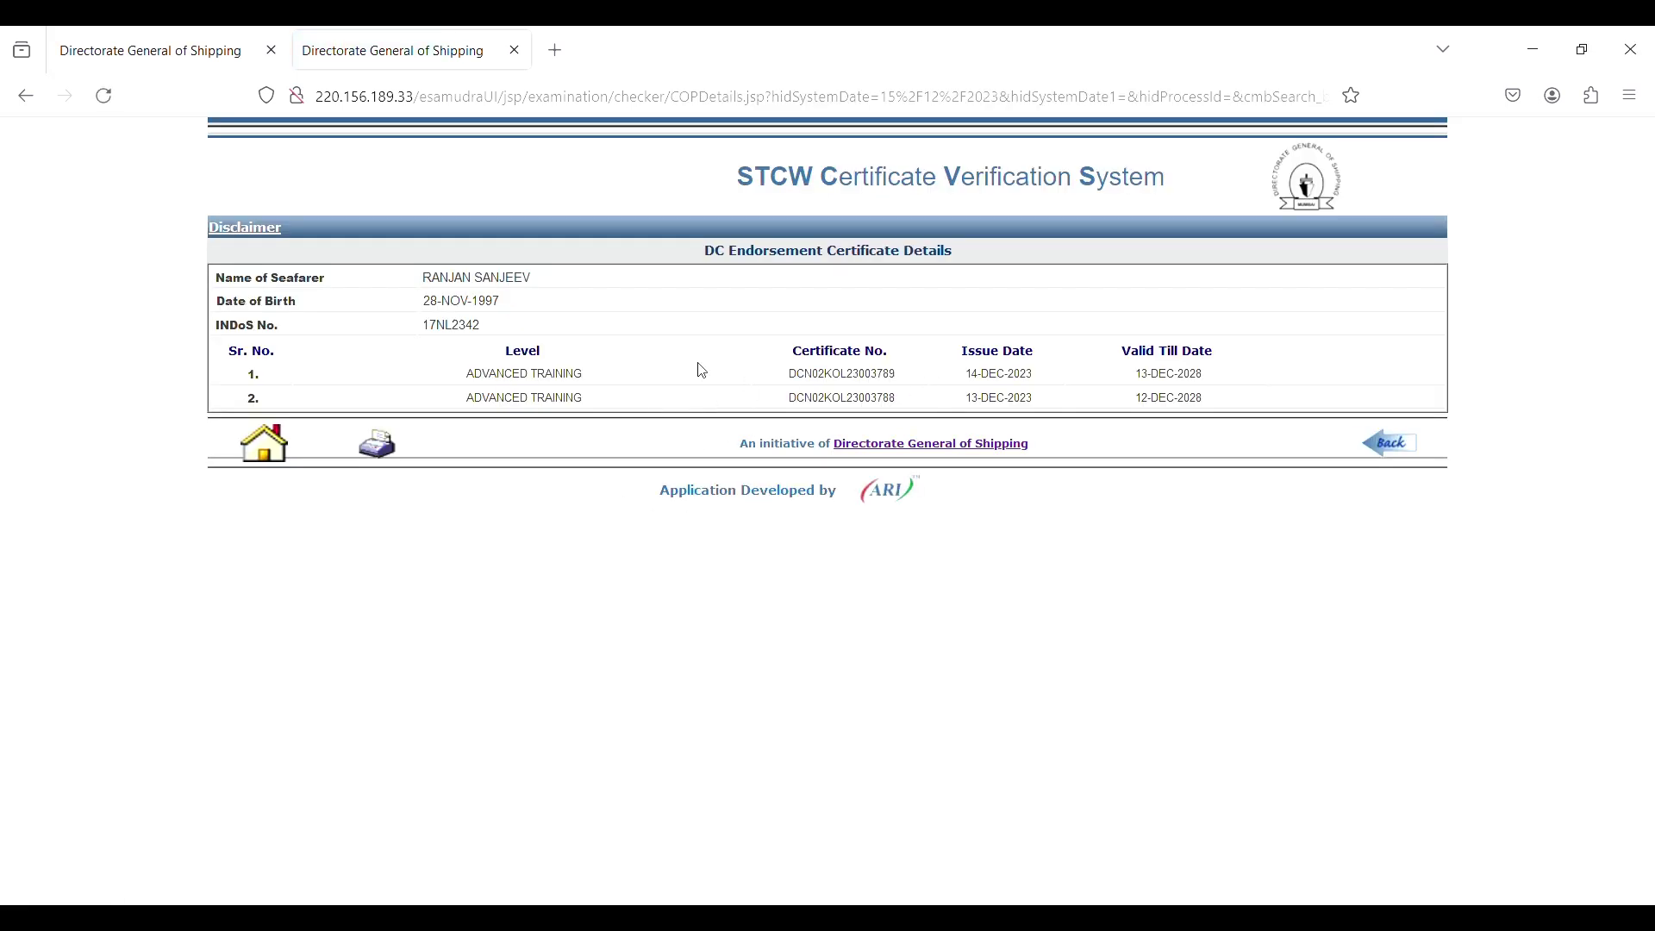